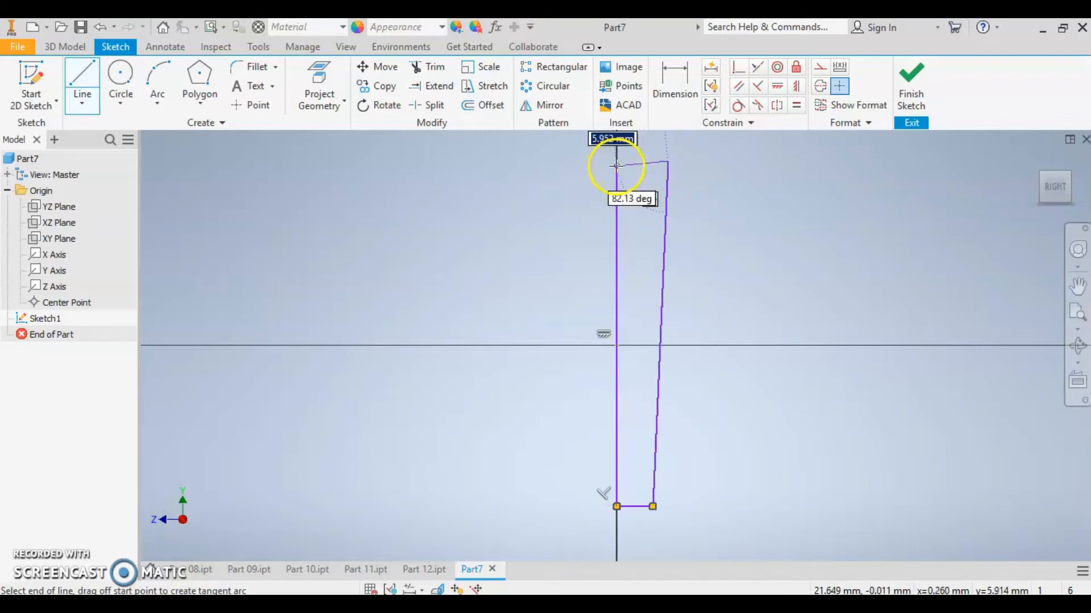
Step: Close the profile with an upper edge about 5.9 mm long, ending at the top endpoint of the vertical line
scroll(612, 160, "up", 5)
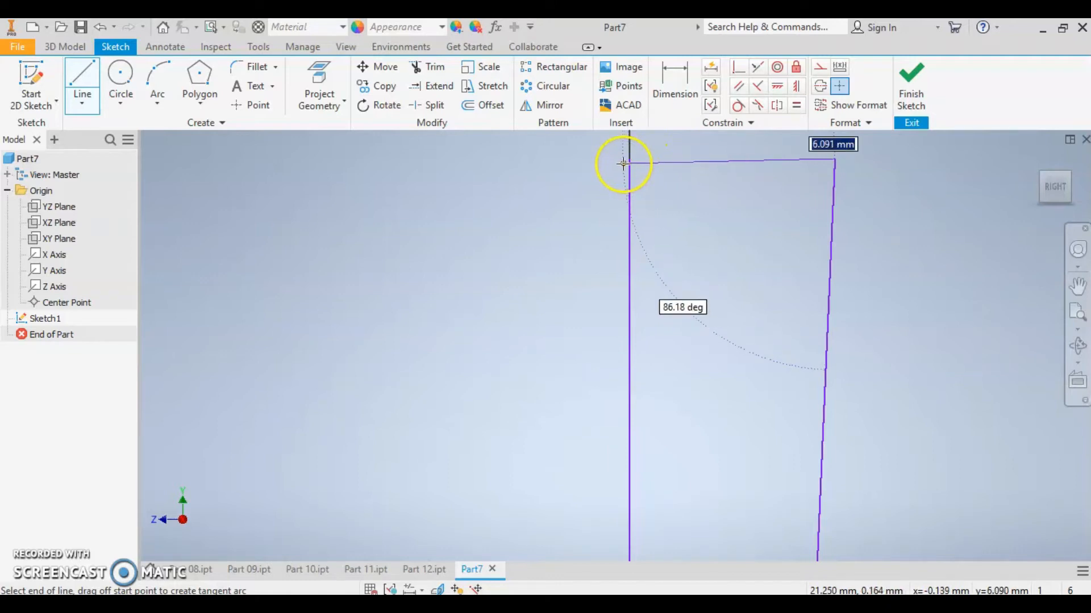
left_click(628, 165)
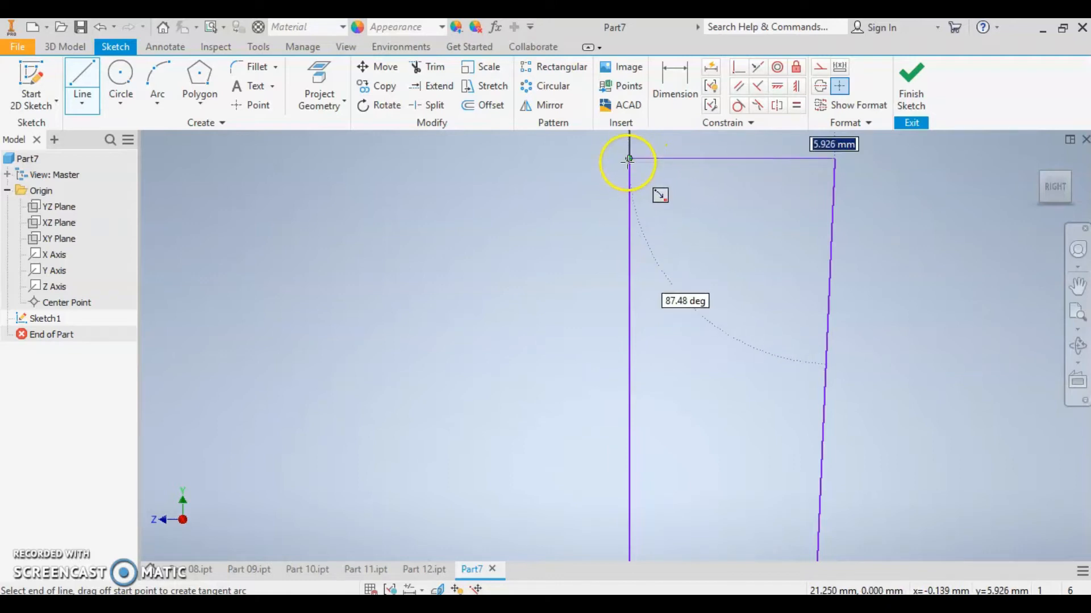
left_click(629, 159)
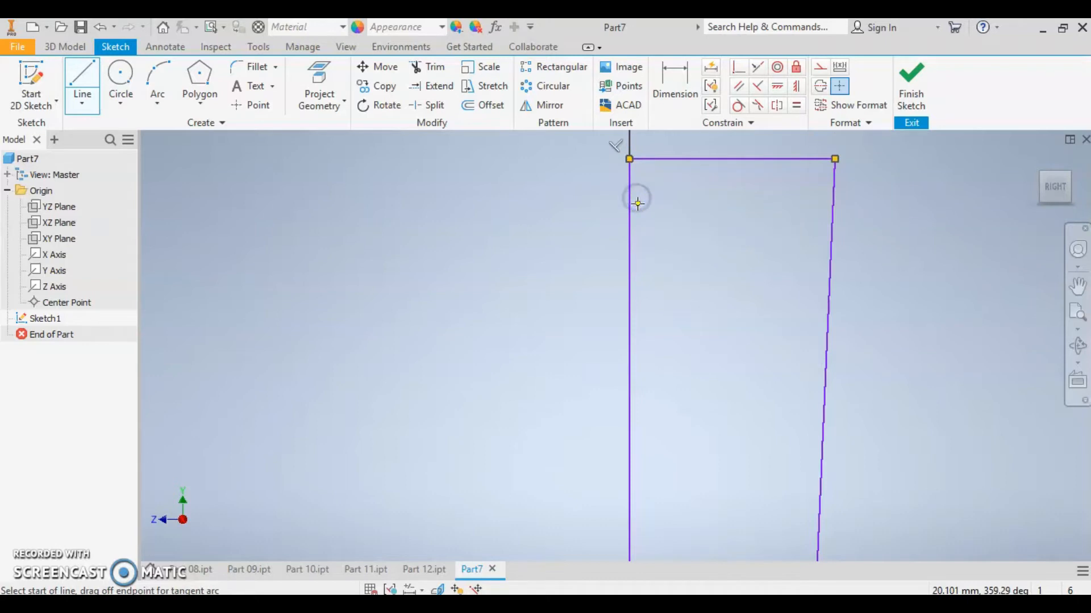
key("Escape")
Step: Dimension the profile's long vertical edge to 82 mm
scroll(686, 219, "down", 2)
scroll(686, 219, "down", 3)
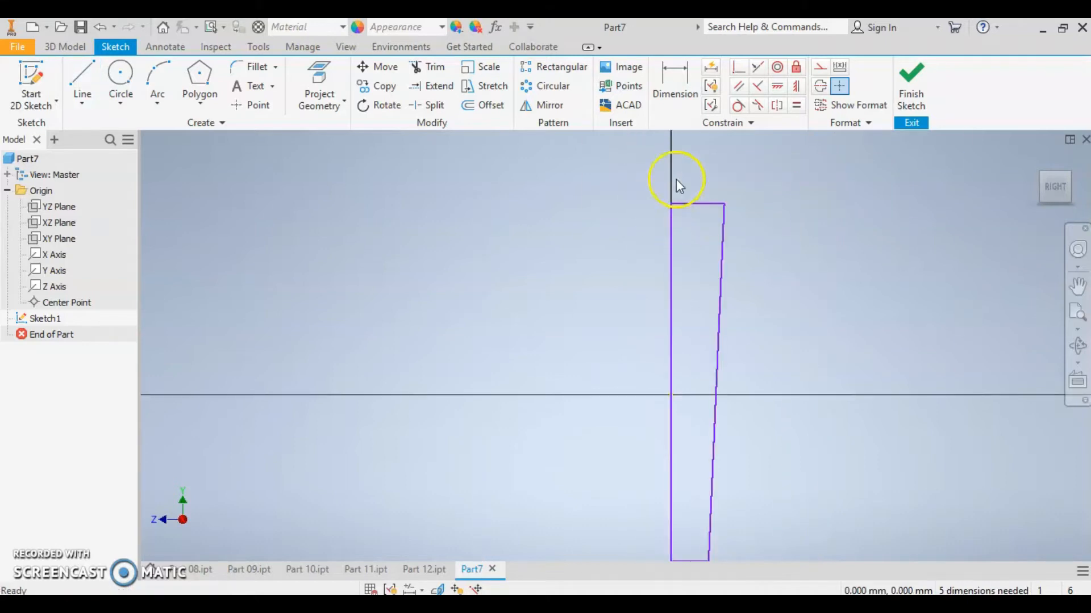
left_click(671, 83)
left_click(670, 216)
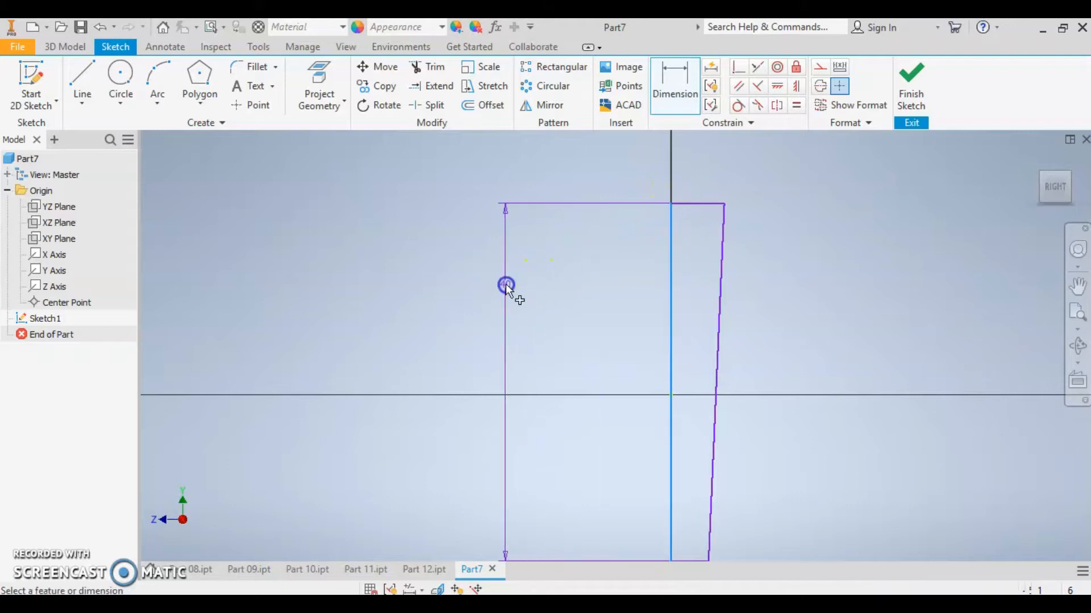
left_click(541, 291)
type("82")
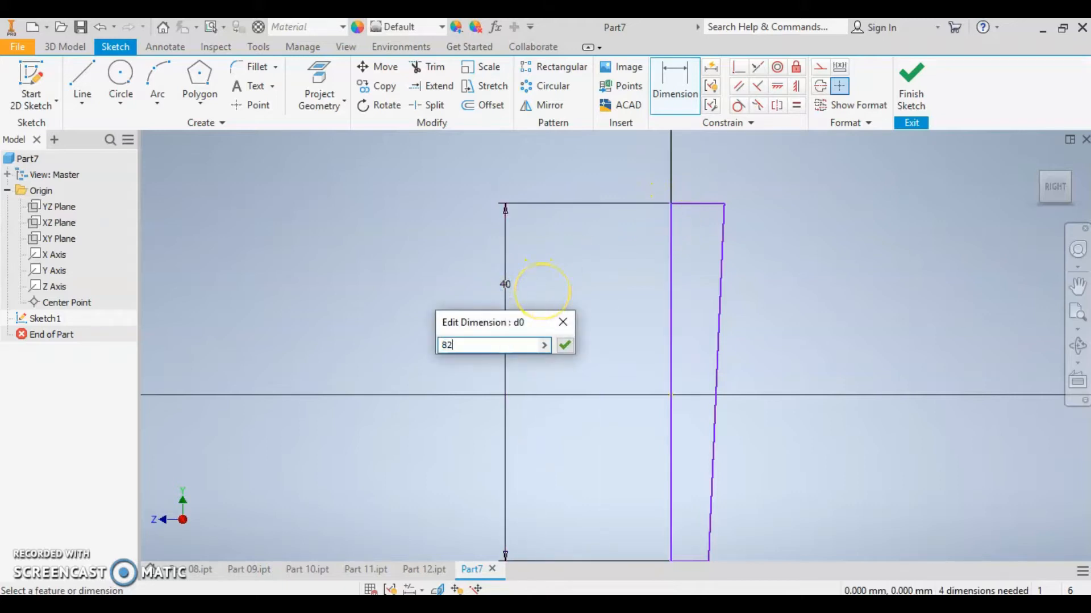
key("Return")
scroll(543, 292, "down", 5)
scroll(560, 287, "up", 3)
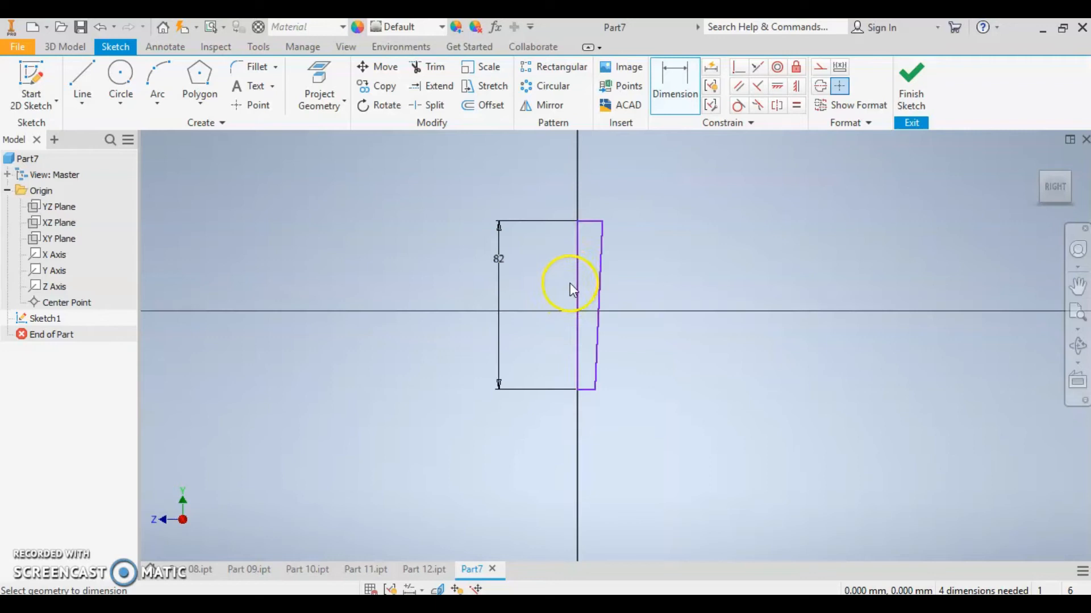
Step: Dimension the vertical distance from the profile's upper corner on the axis to the origin as 41 mm
left_click(668, 85)
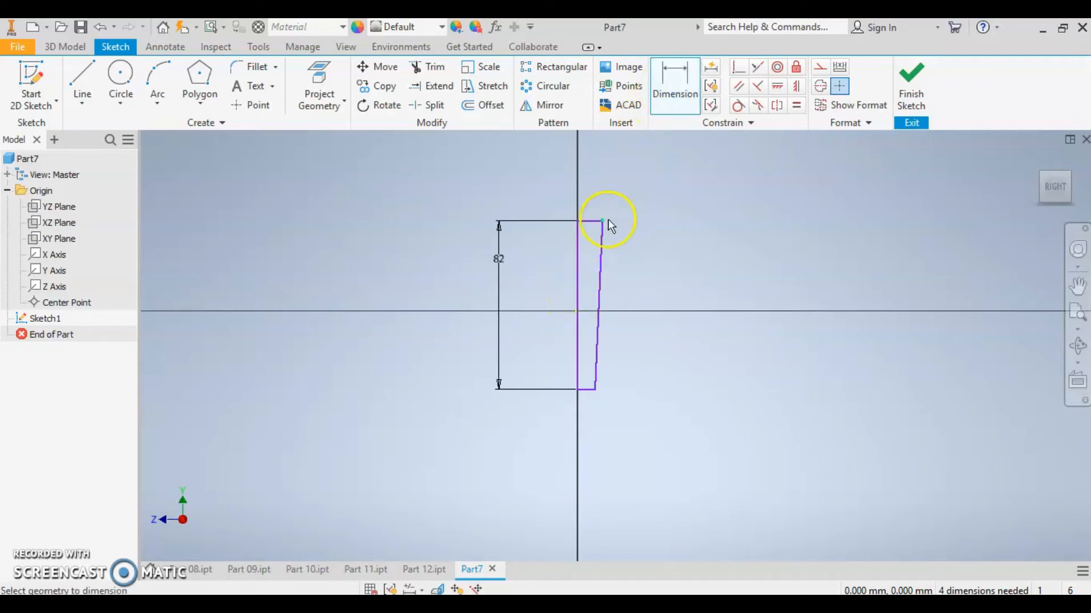
left_click(579, 222)
left_click(573, 310)
left_click(401, 286)
type("41")
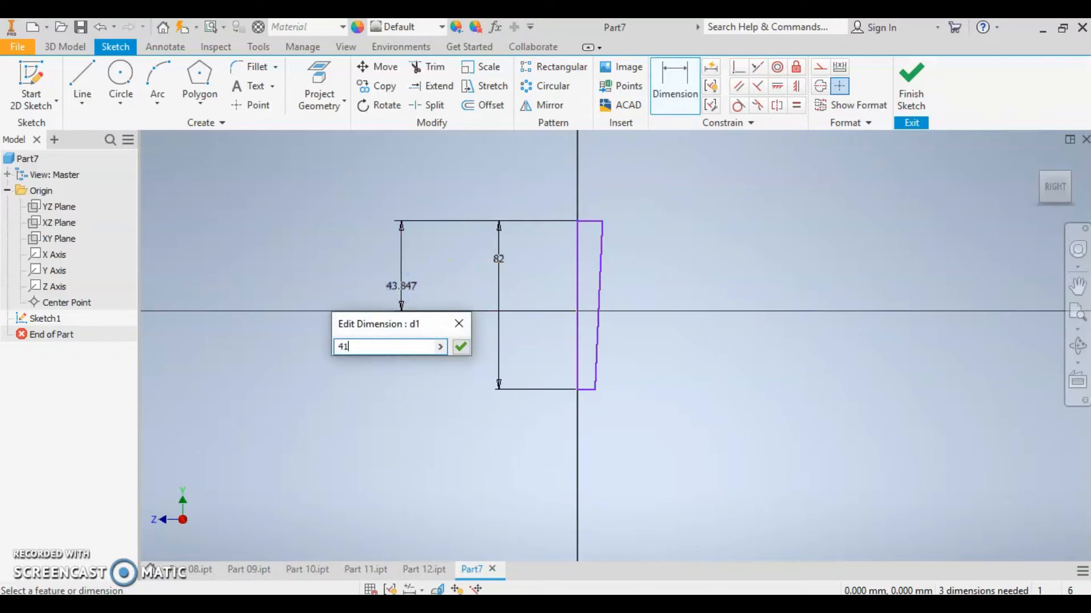
key("Return")
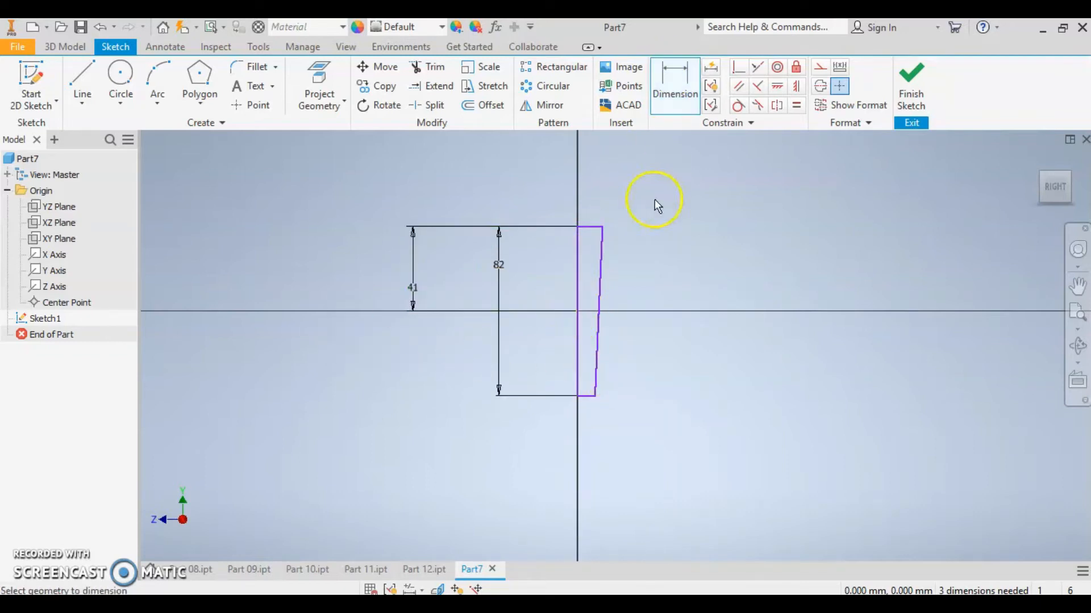
Step: Dimension the profile's upper edge to 4 mm and its lower edge to 3 mm
left_click(590, 227)
left_click(595, 206)
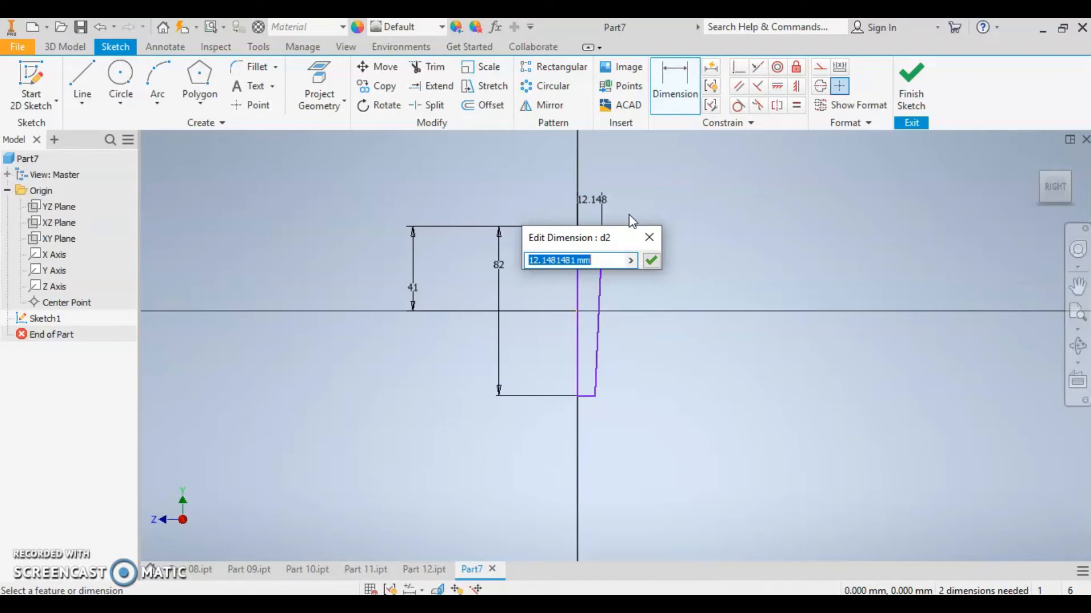
type("4")
key("Return")
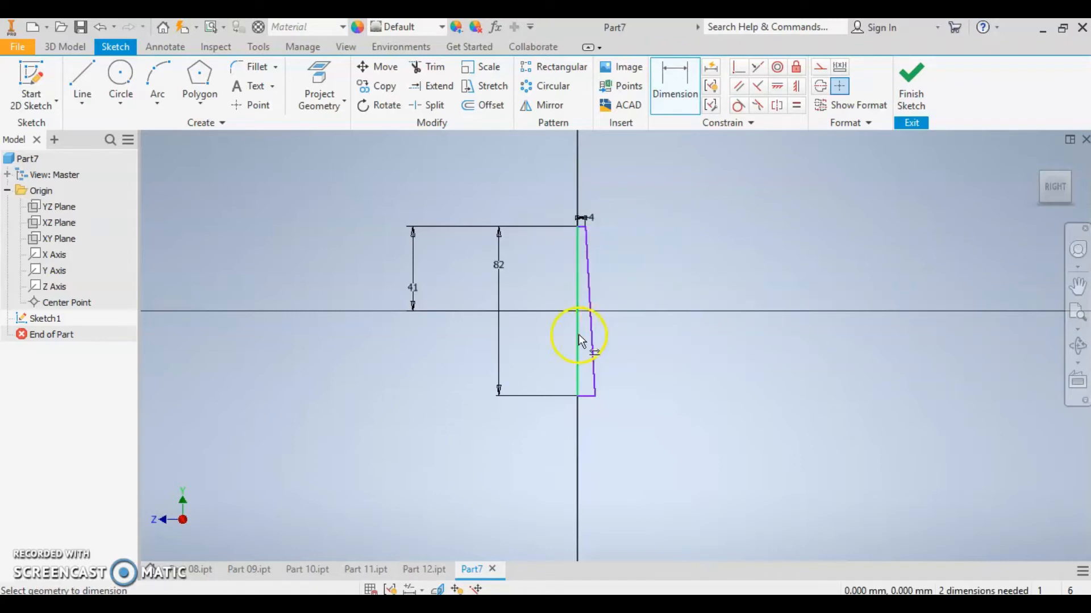
left_click(585, 400)
left_click(591, 426)
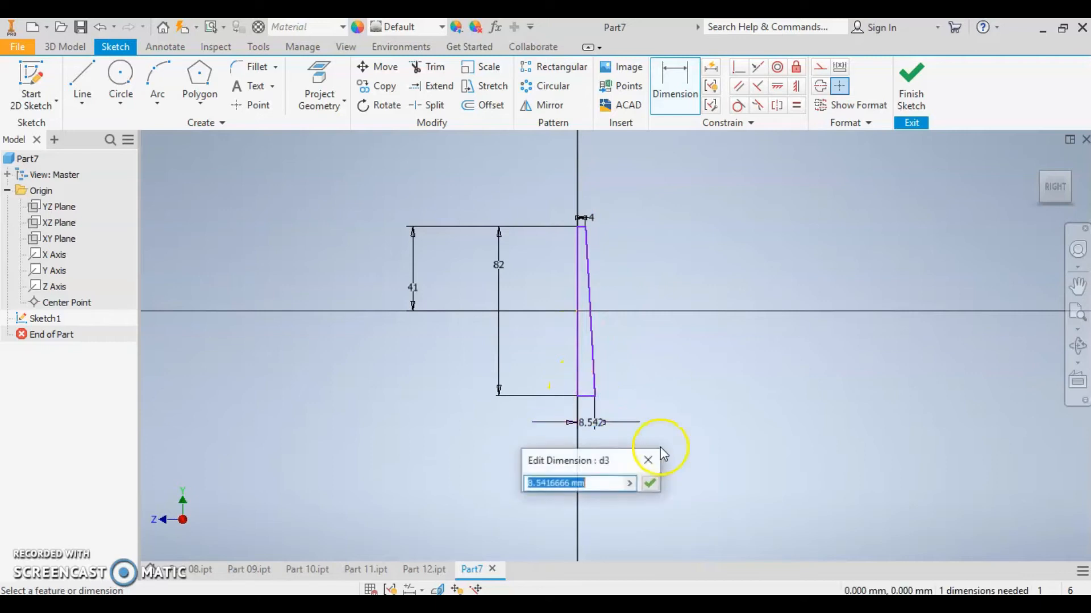
type("3")
key("Return")
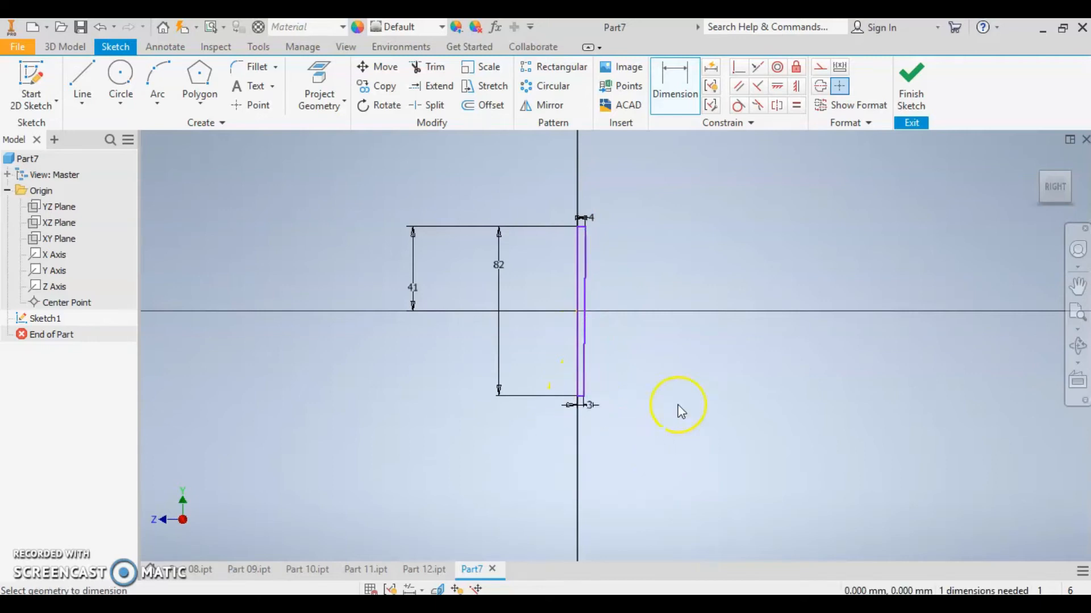
Step: Try to apply a vertical constraint to the profile's long vertical edge
scroll(636, 369, "up", 5)
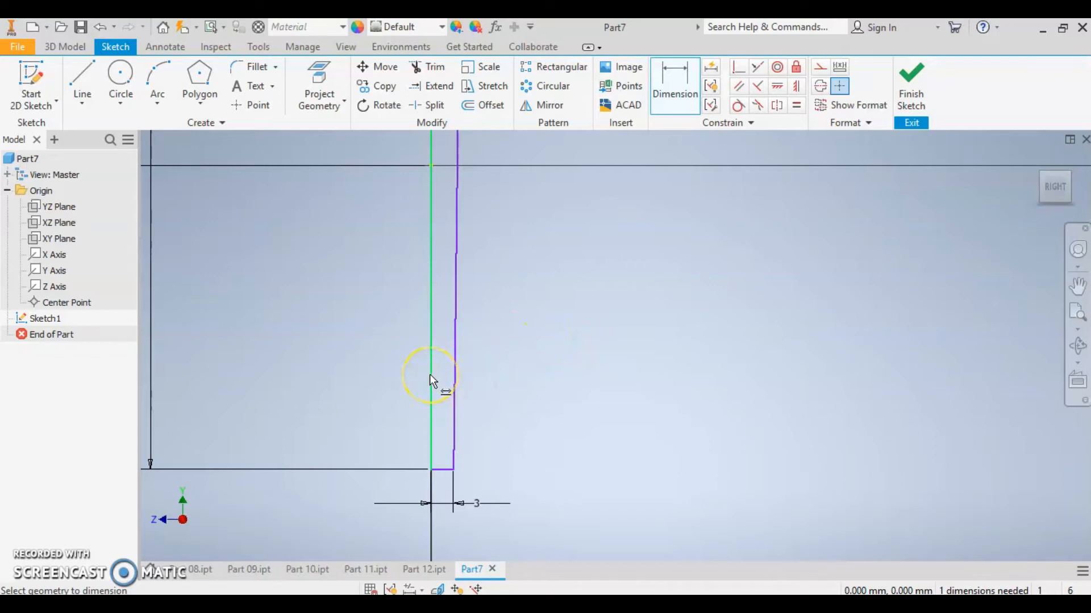
left_click(439, 276)
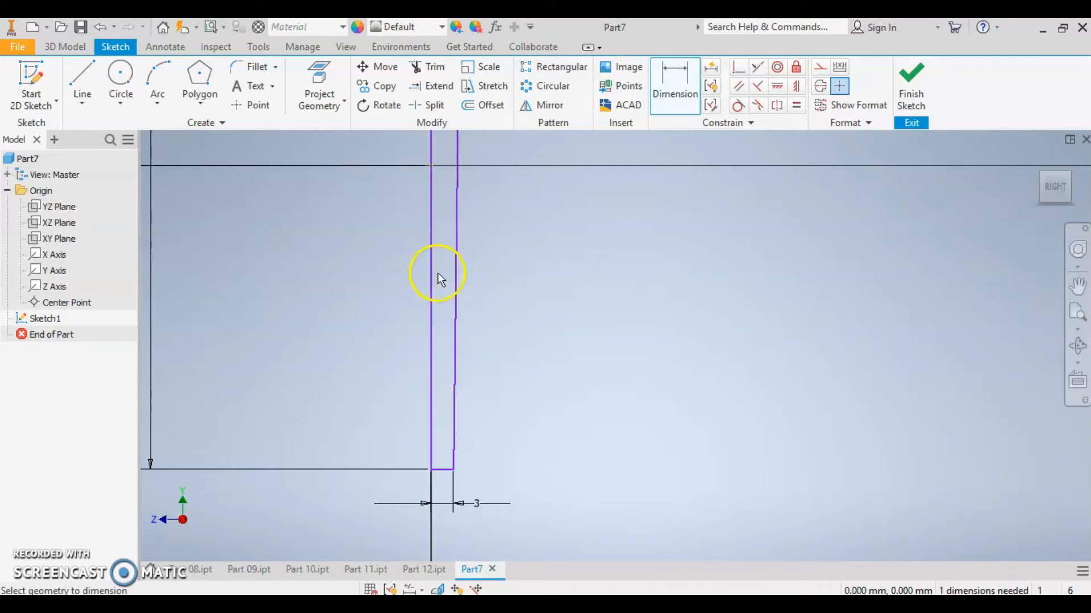
key("Escape")
left_click(435, 190)
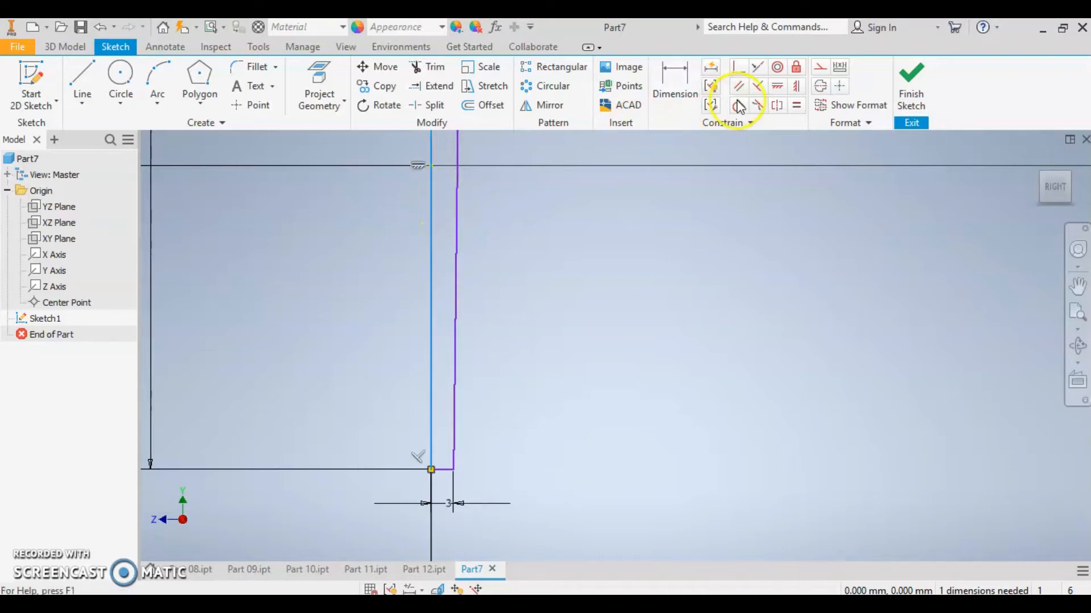
left_click(796, 86)
left_click(349, 167)
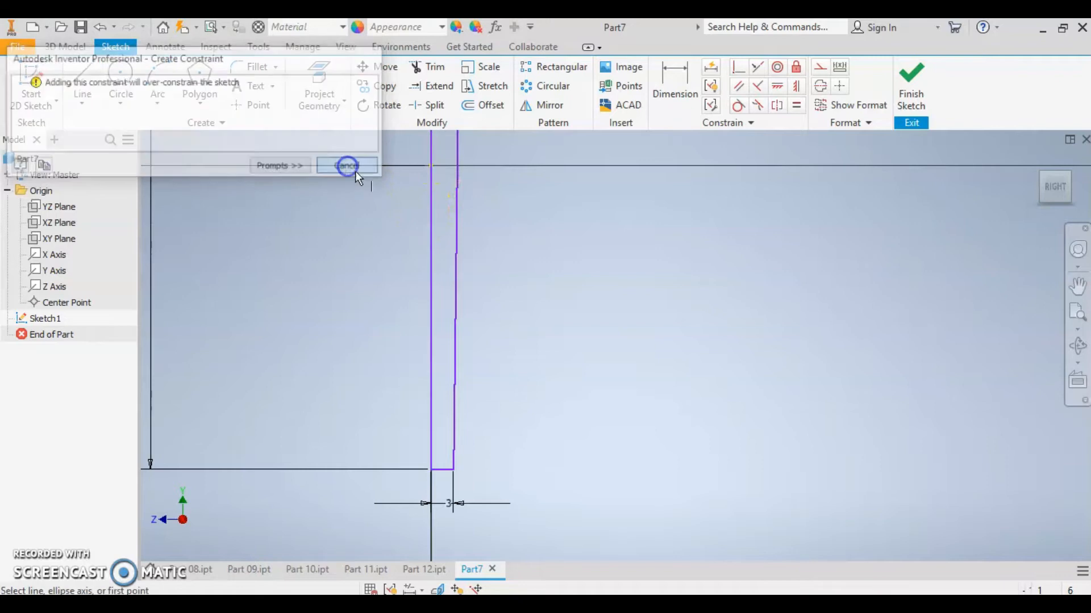
Step: Apply a coincident constraint between the sketch origin point and the profile's long vertical edge
left_click(430, 176)
key("Escape")
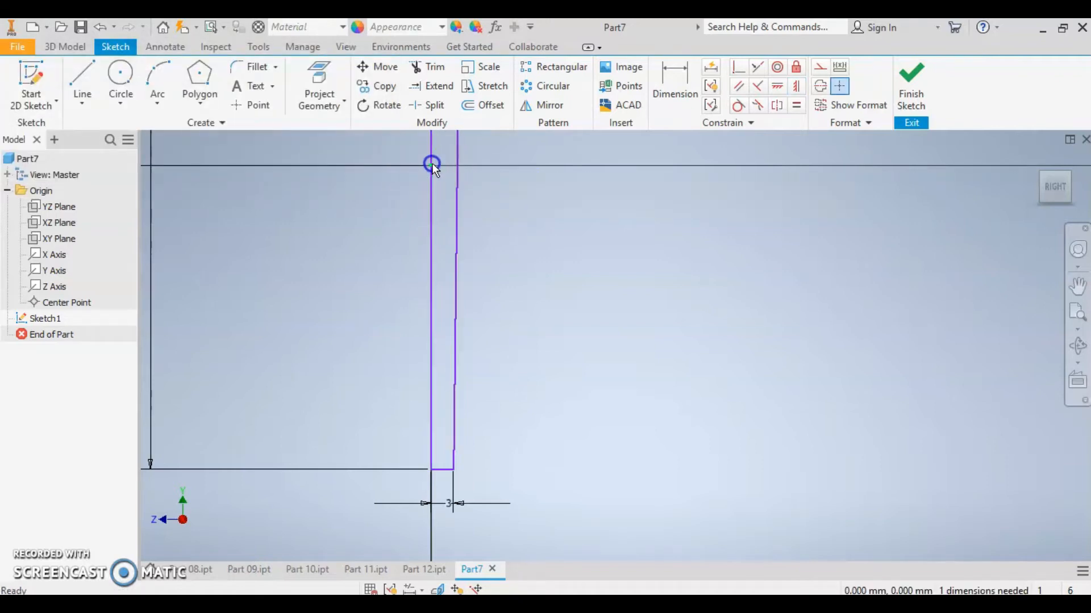
left_click(432, 200)
left_click(737, 69)
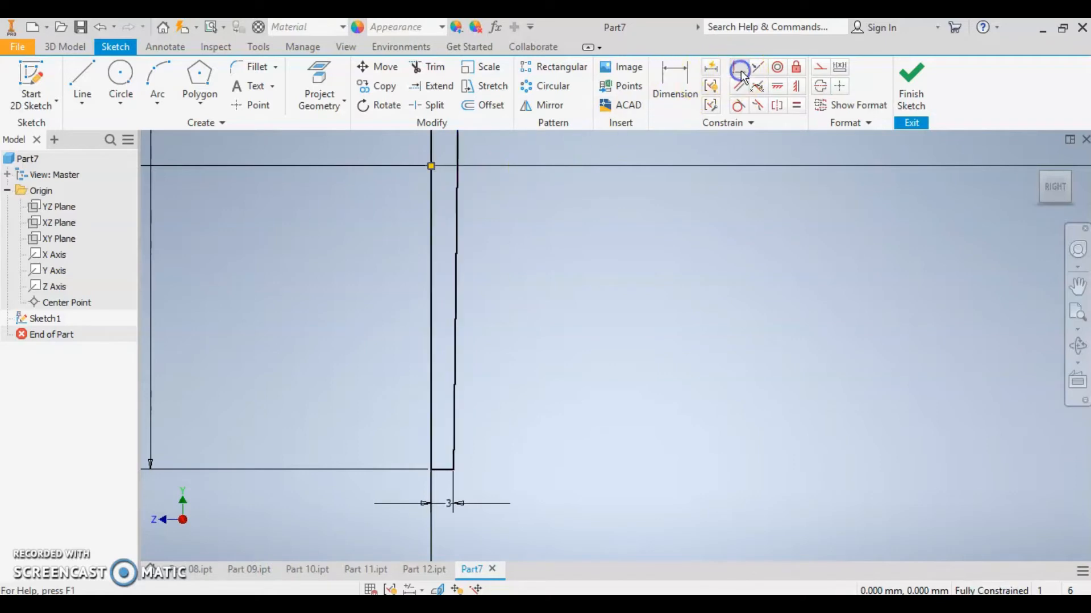
scroll(522, 342, "down", 3)
scroll(521, 342, "up", 5)
key("Escape")
Step: Convert the profile's 4 mm upper edge to construction geometry
scroll(415, 271, "down", 5)
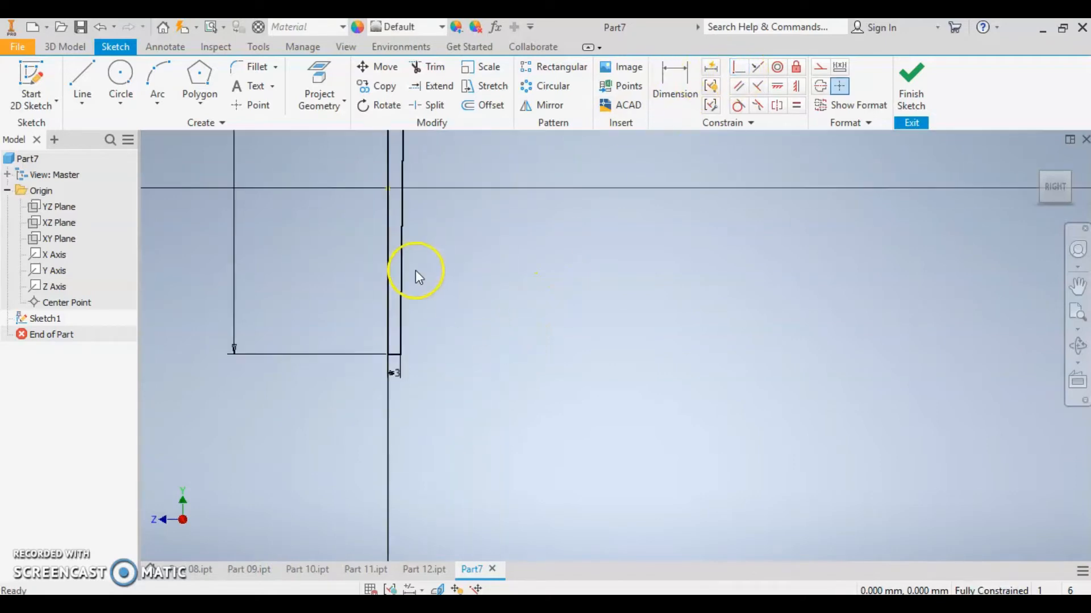
middle_click_drag(443, 240, 498, 501)
scroll(475, 238, "up", 5)
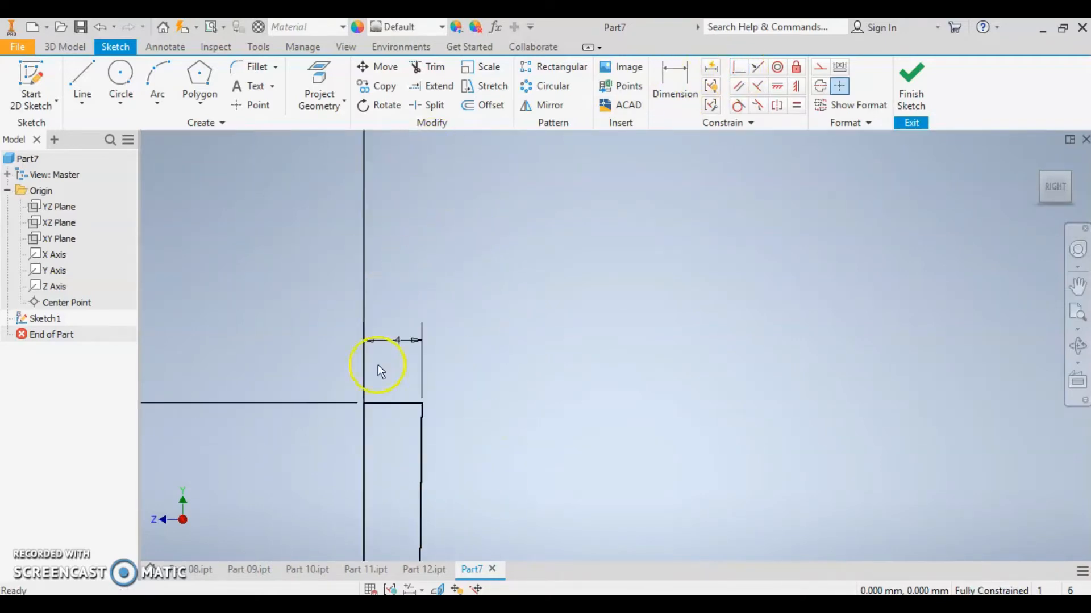
right_click(390, 409)
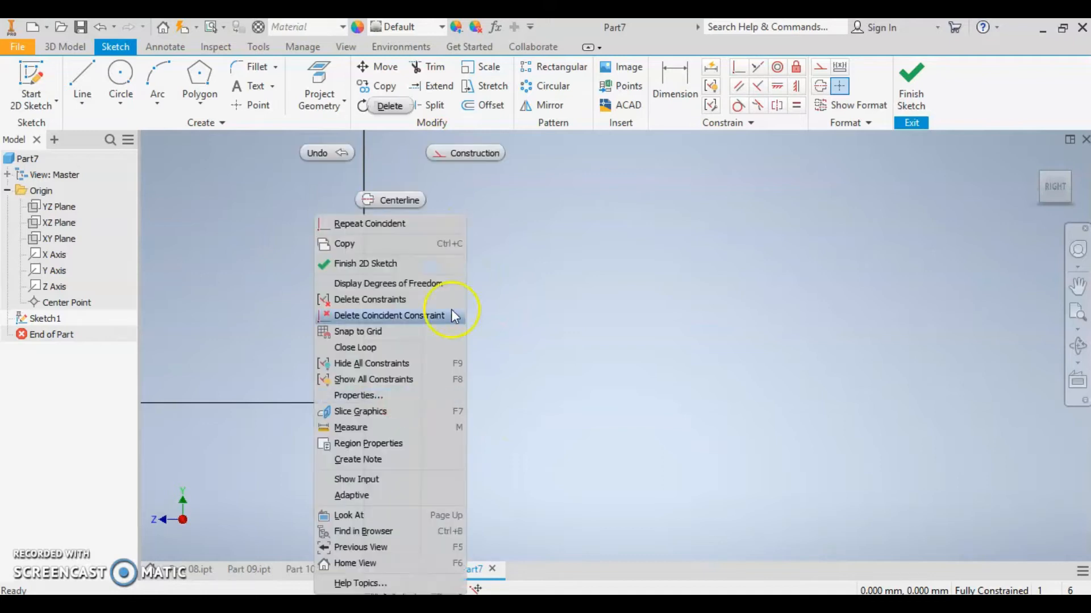
left_click(472, 153)
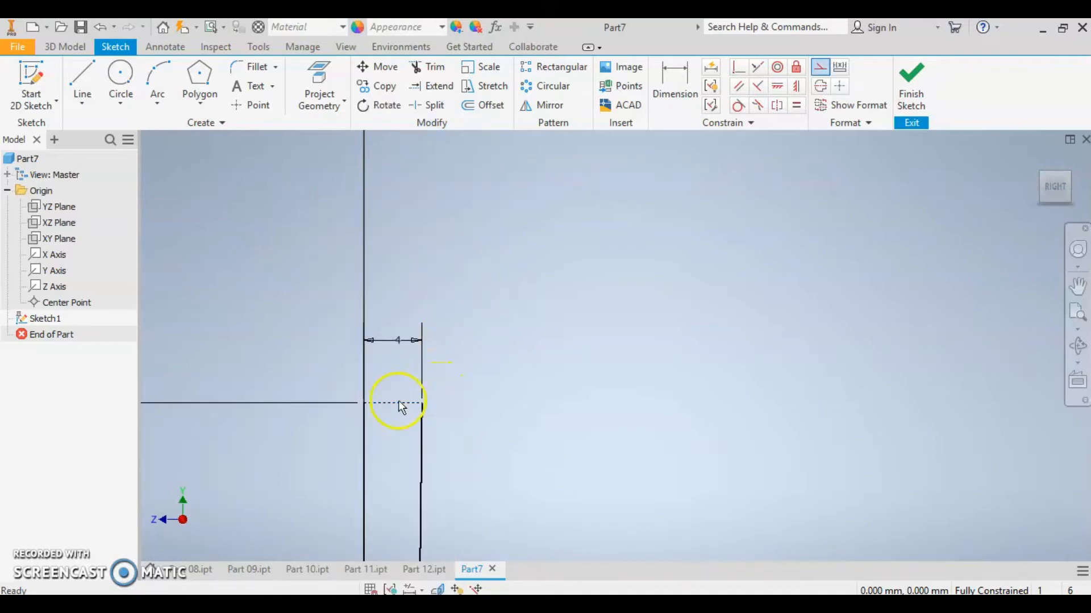
Step: Set the overall height dimension of the profile to 84 mm
scroll(365, 414, "down", 4)
scroll(227, 464, "down", 2)
middle_click_drag(227, 463, 430, 384)
scroll(430, 385, "up", 3)
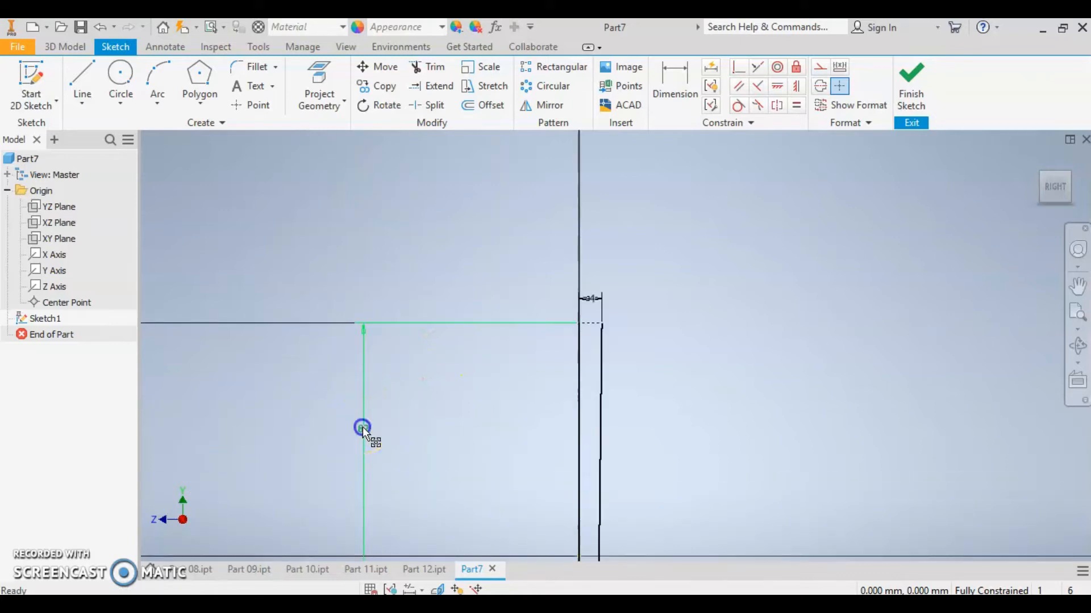
double_click(363, 427)
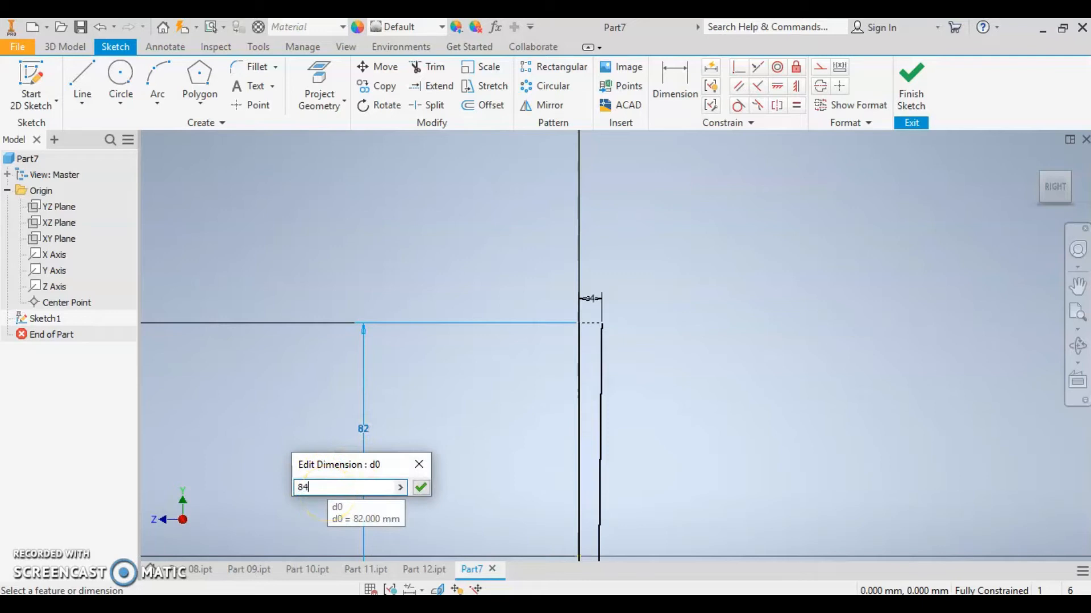
type("84")
key("Return")
Step: Set the dimension from the profile's upper edge to the origin to 42 mm
scroll(242, 495, "down", 5)
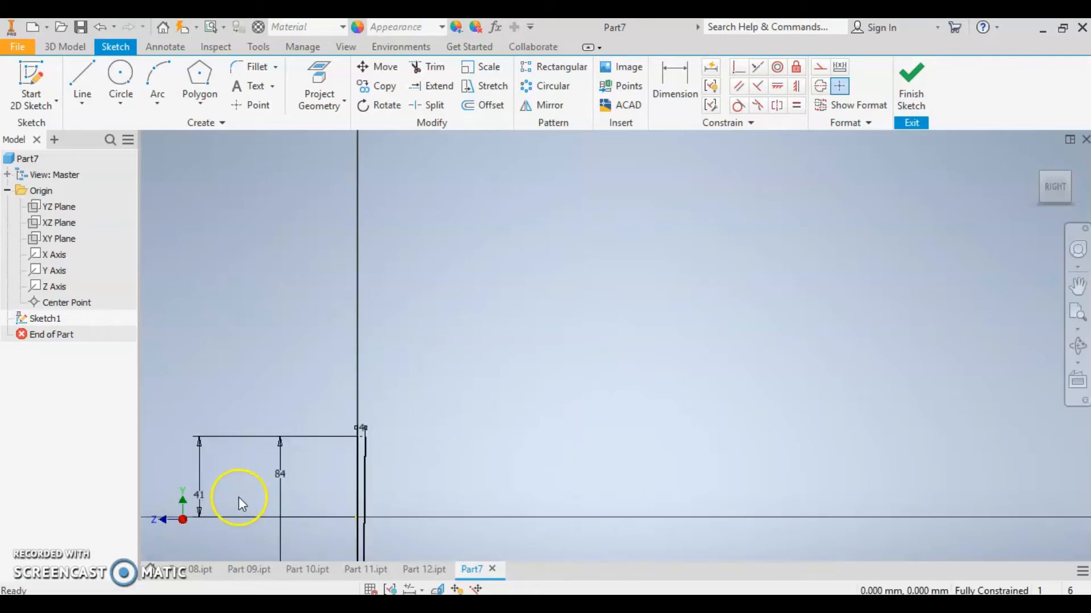
left_click(200, 495)
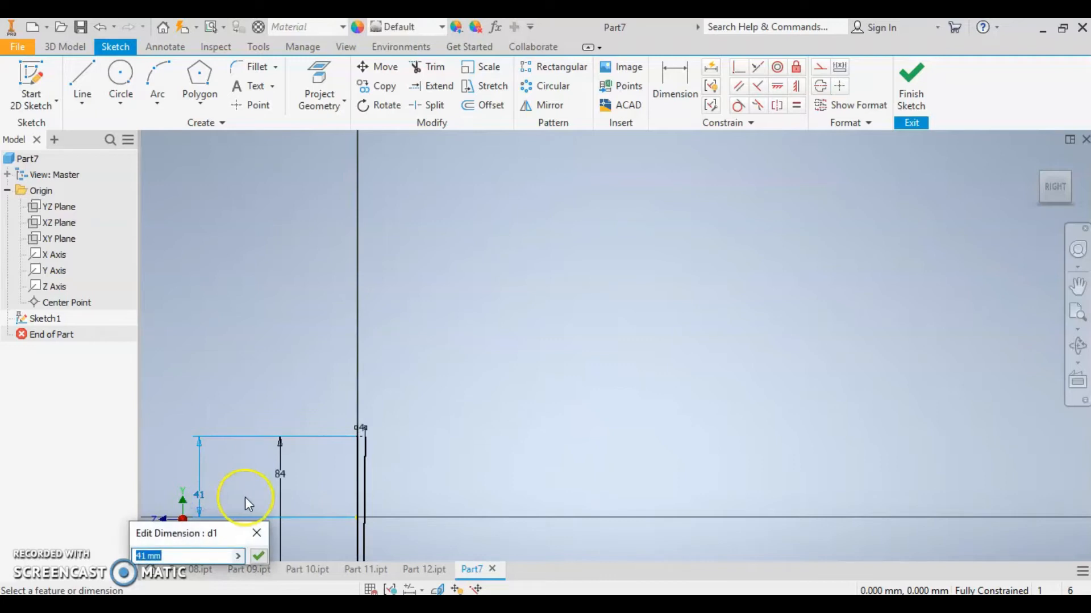
type("42")
key("Return")
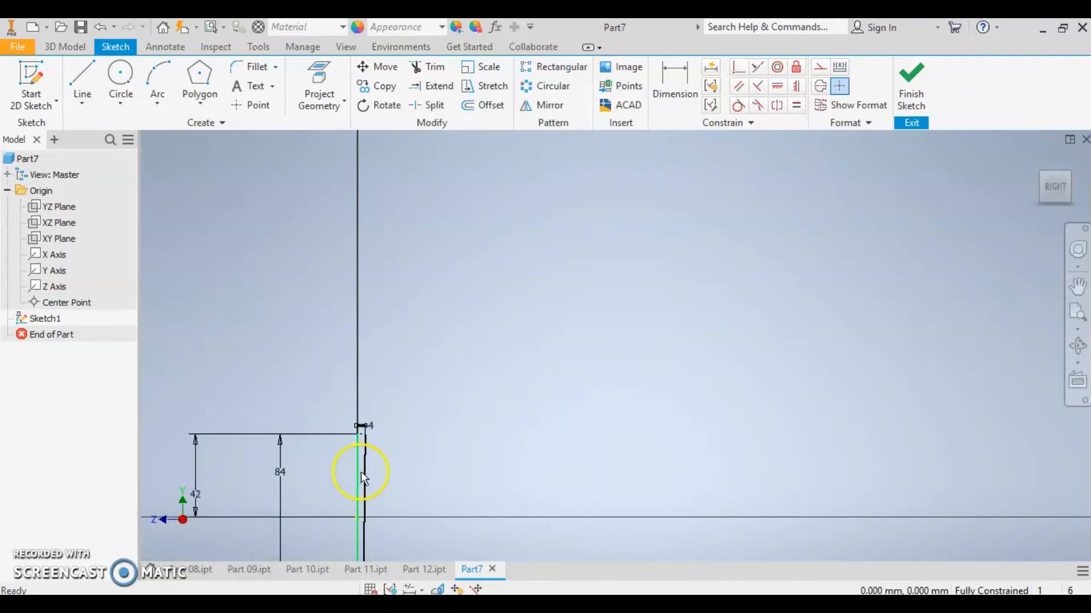
Step: Draw a horizontal line across both long edges about 1.1 mm below the upper edge and make it construction geometry
scroll(367, 434, "up", 4)
scroll(341, 439, "up", 2)
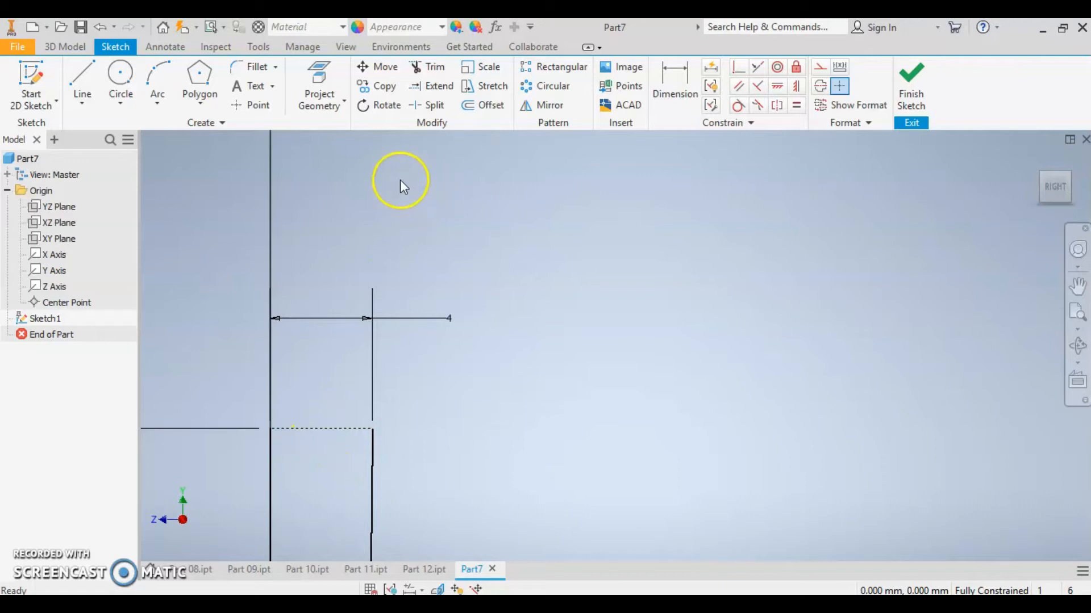
left_click(82, 85)
left_click(238, 457)
left_click(436, 460)
key("Escape")
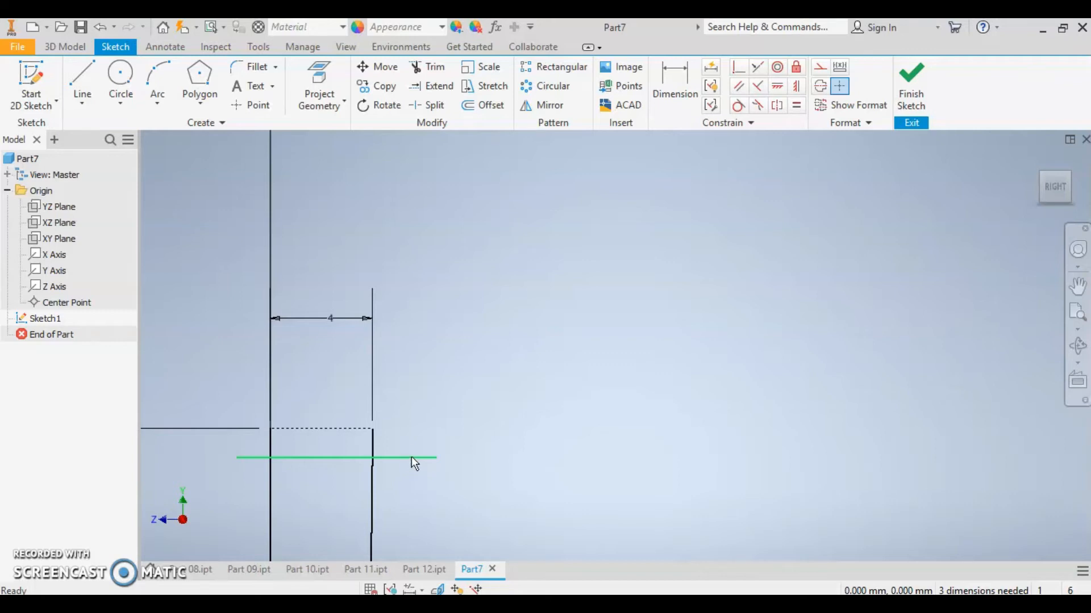
right_click(411, 456)
left_click(474, 452)
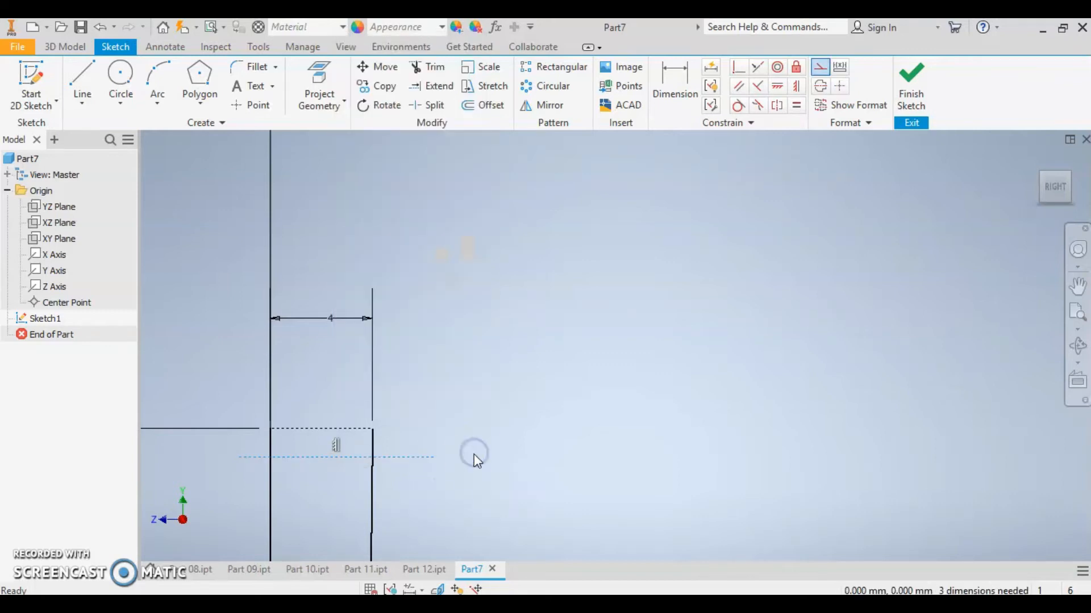
Step: Dimension the distance between the upper edge and the horizontal construction line to 1 mm
left_click(674, 82)
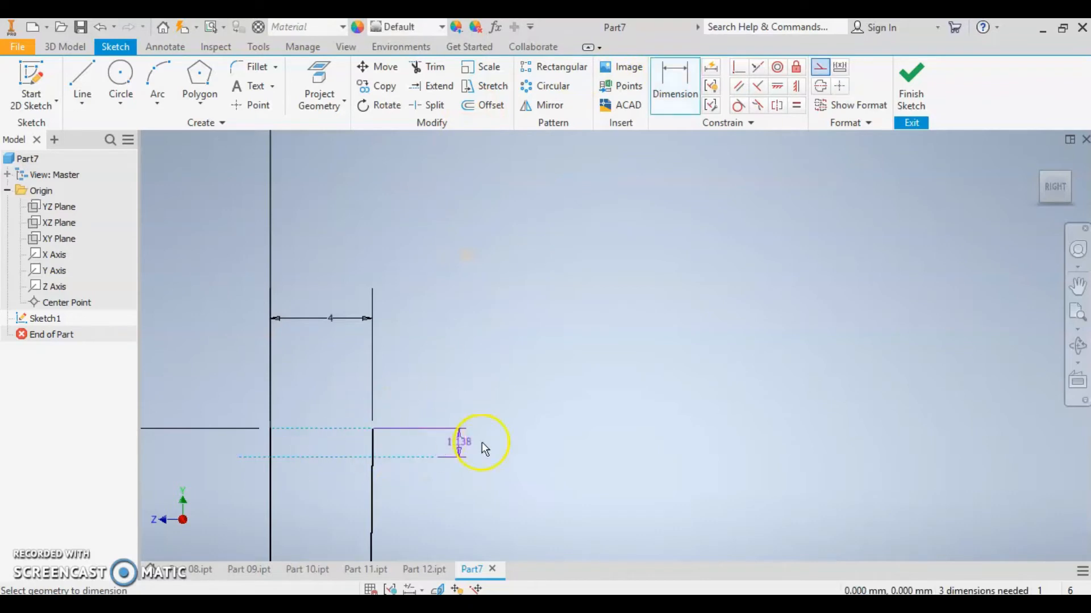
left_click(574, 451)
type("1")
key("Return")
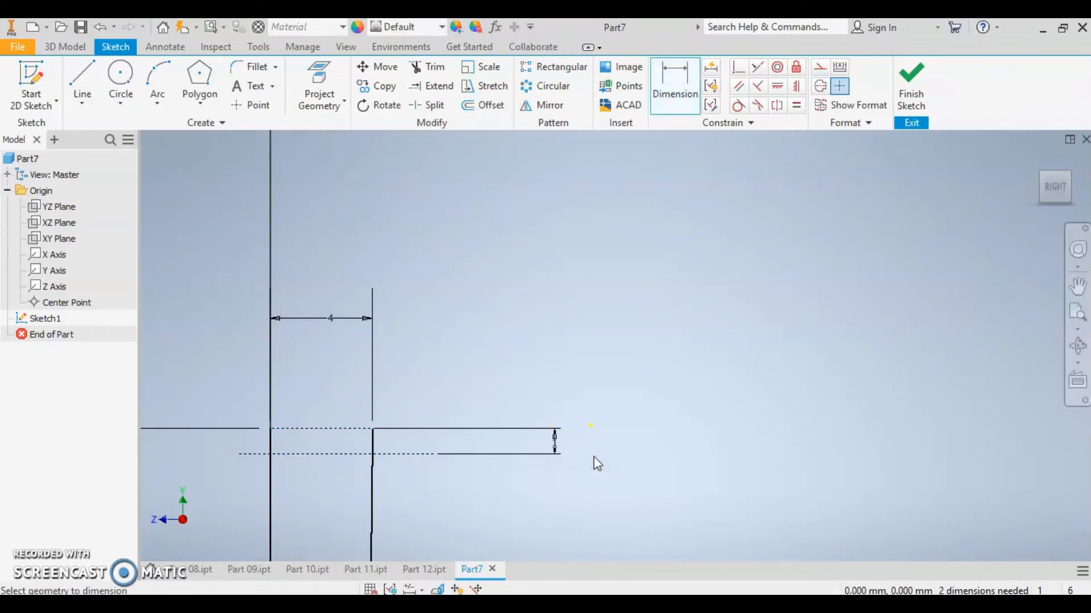
key("Escape")
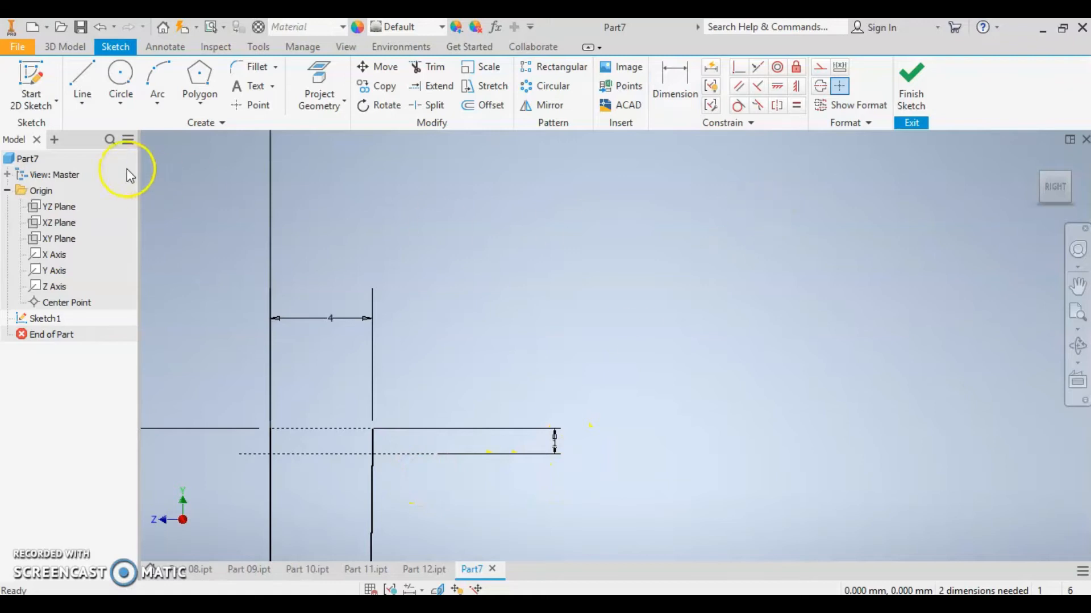
Step: Try a centre-point arc centred where the vertical edge meets the lower horizontal construction line and starting at the slanted edge, and undo it
left_click(159, 108)
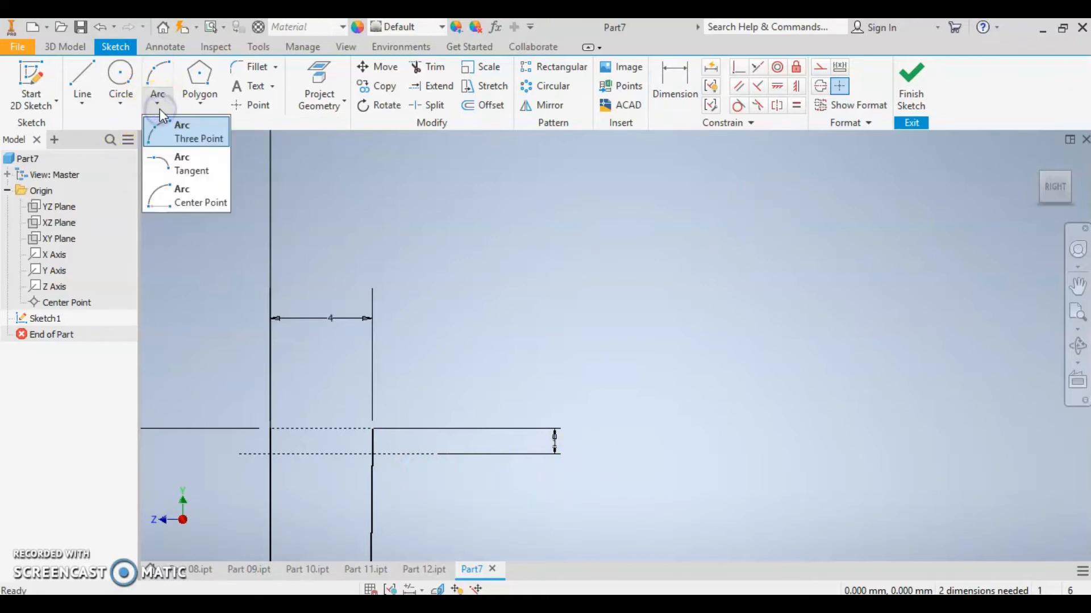
left_click(175, 204)
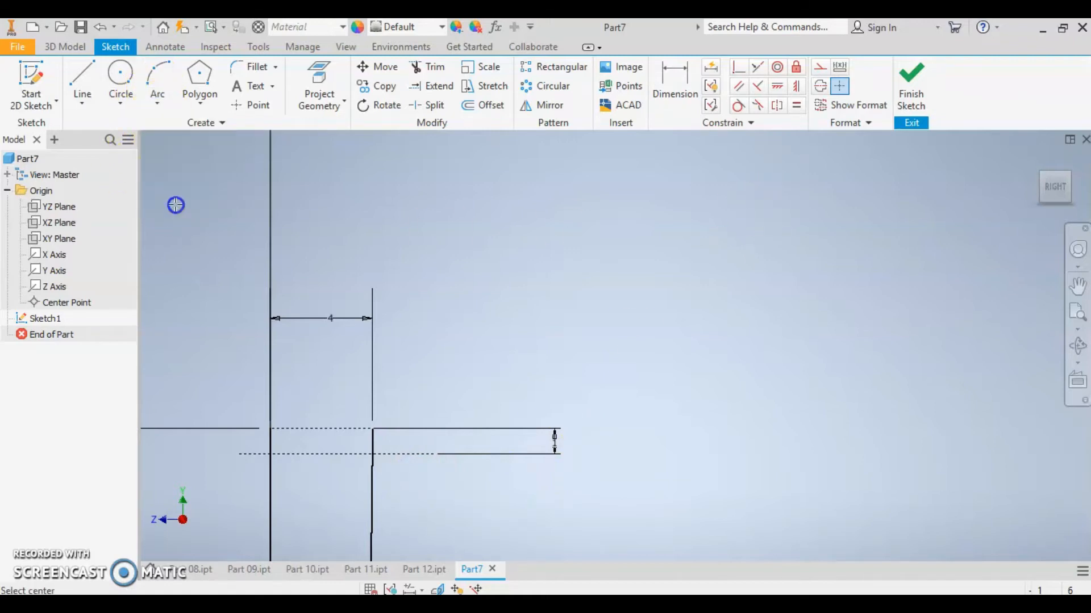
left_click(270, 452)
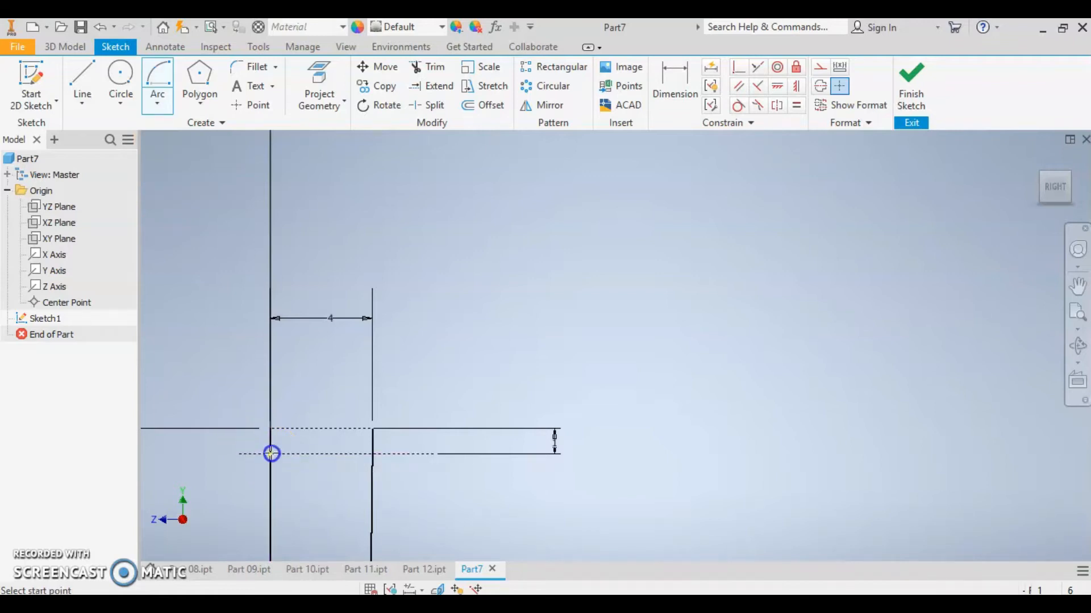
left_click(374, 453)
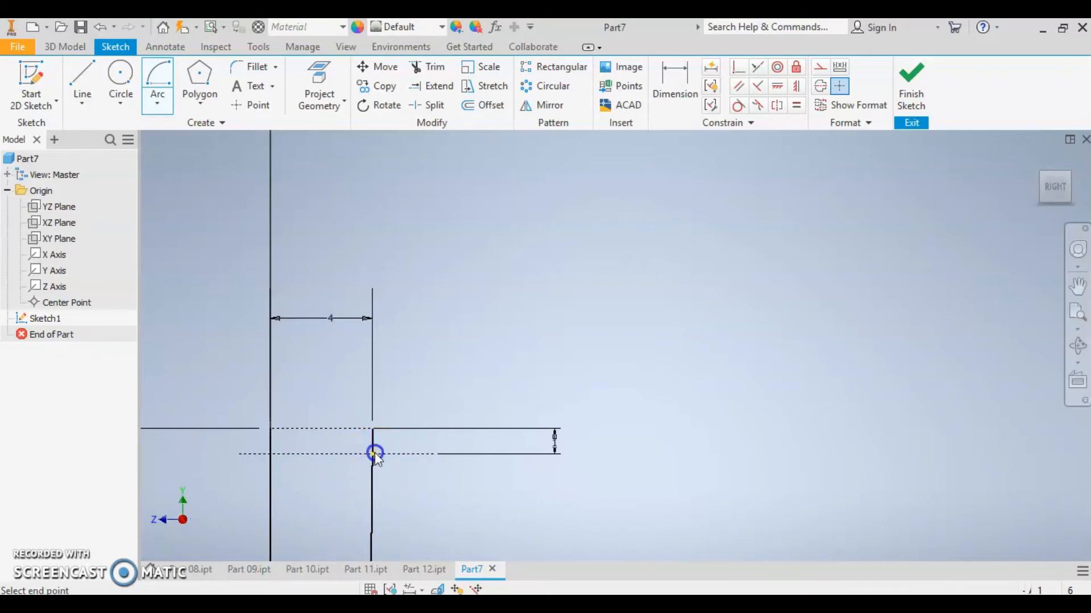
left_click(270, 428)
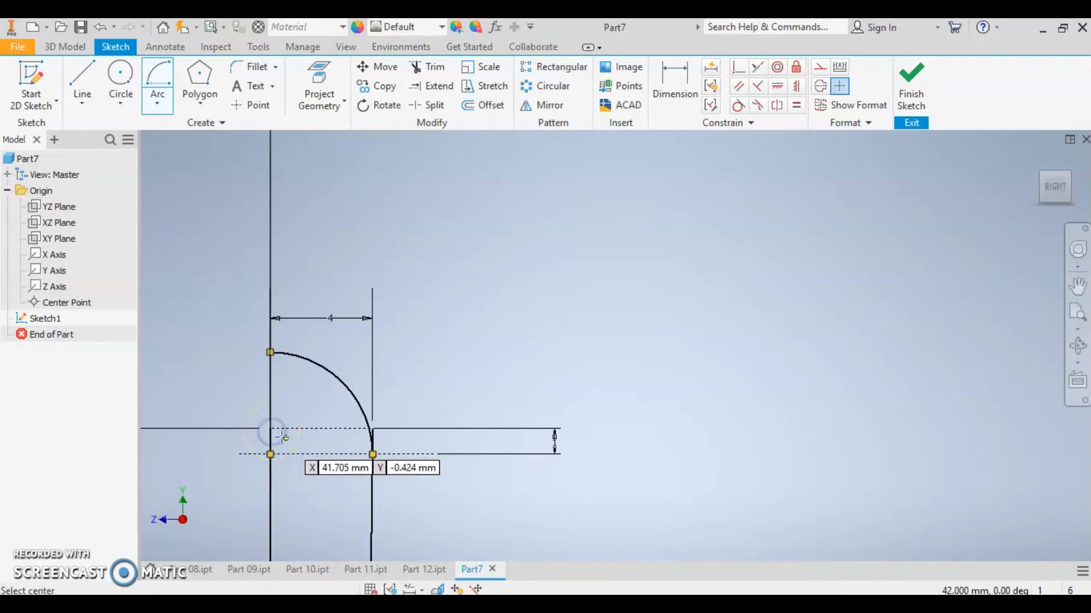
key("Escape")
key("ctrl+z")
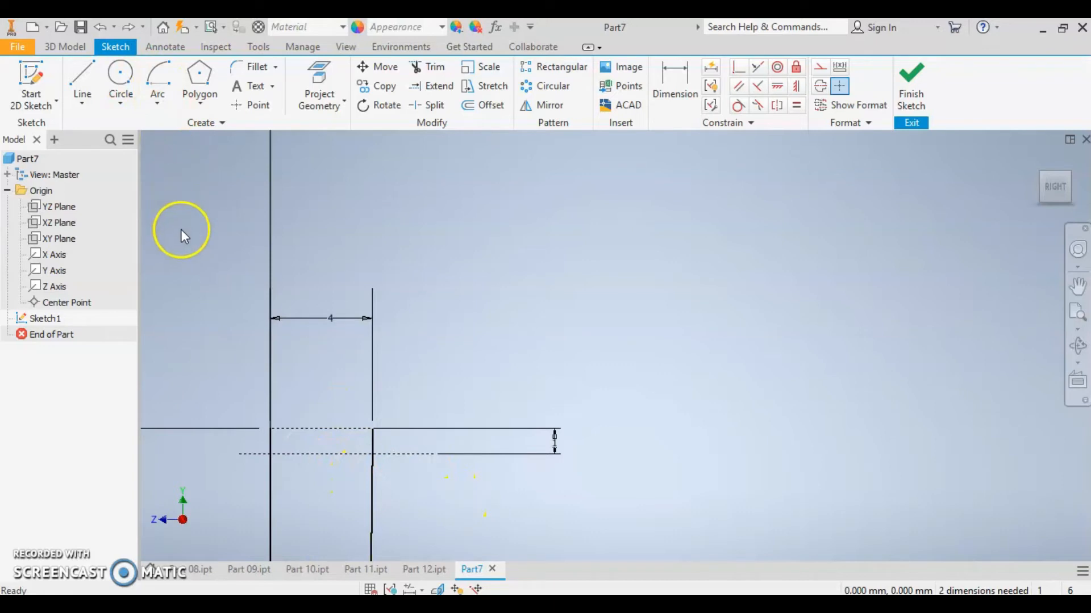
left_click(370, 478)
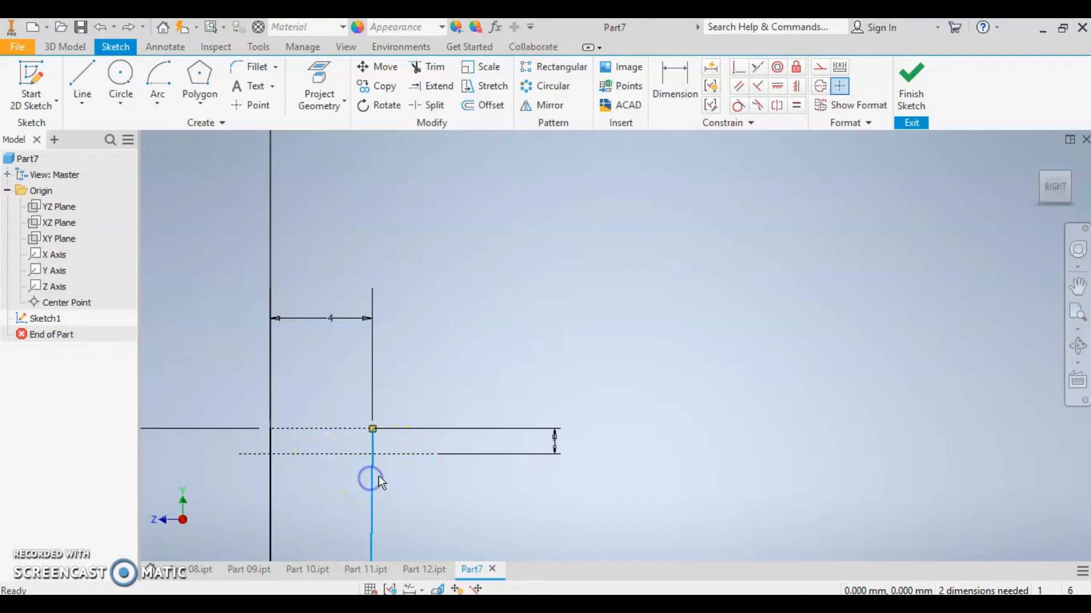
left_click(541, 106)
left_click(271, 449)
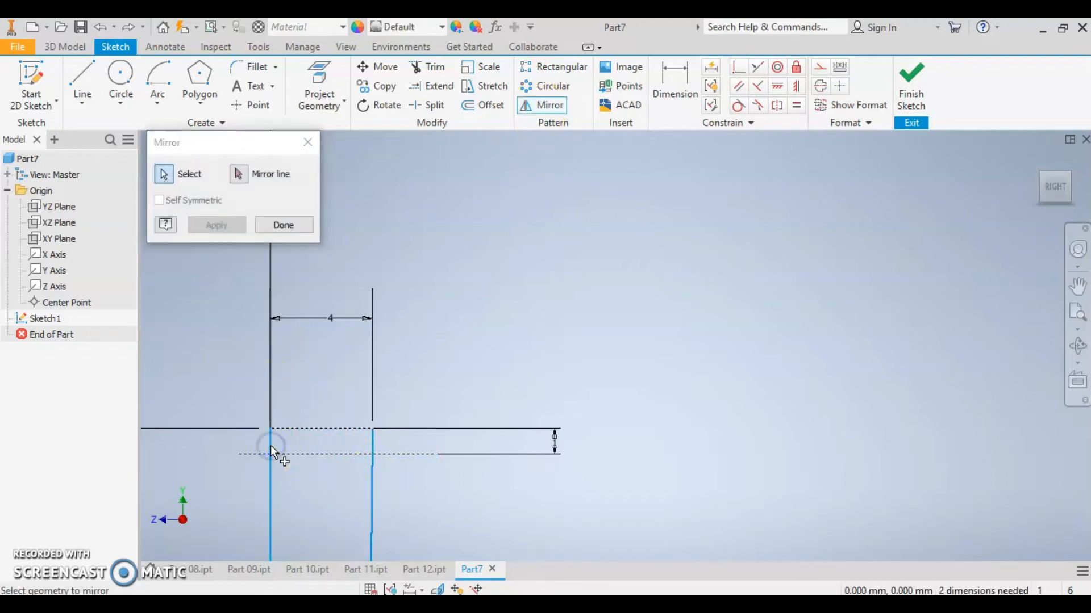
left_click(238, 174)
left_click(270, 505)
left_click(191, 176)
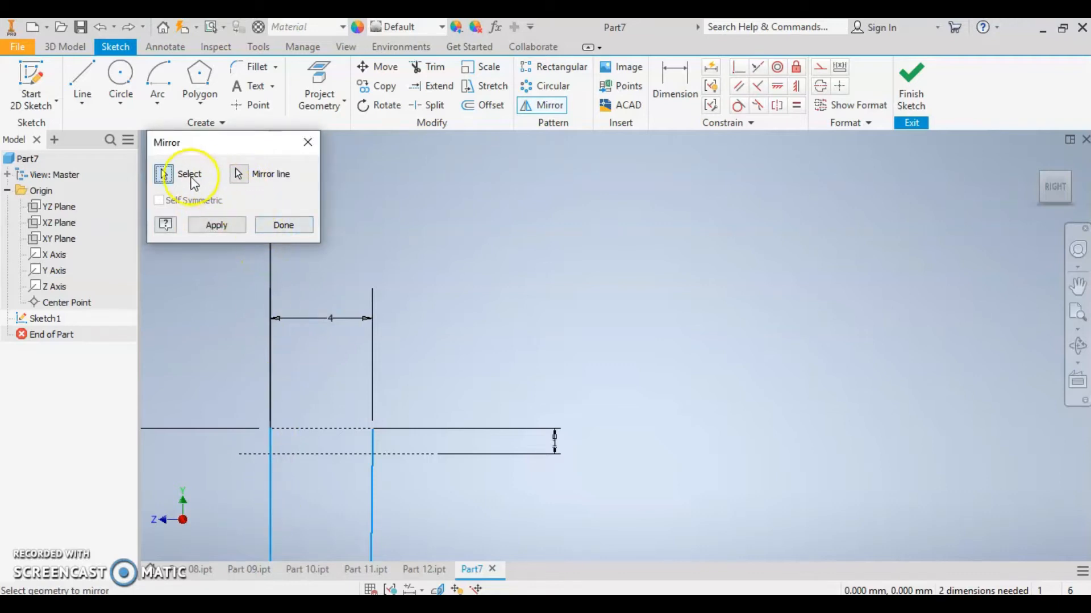
key("Escape")
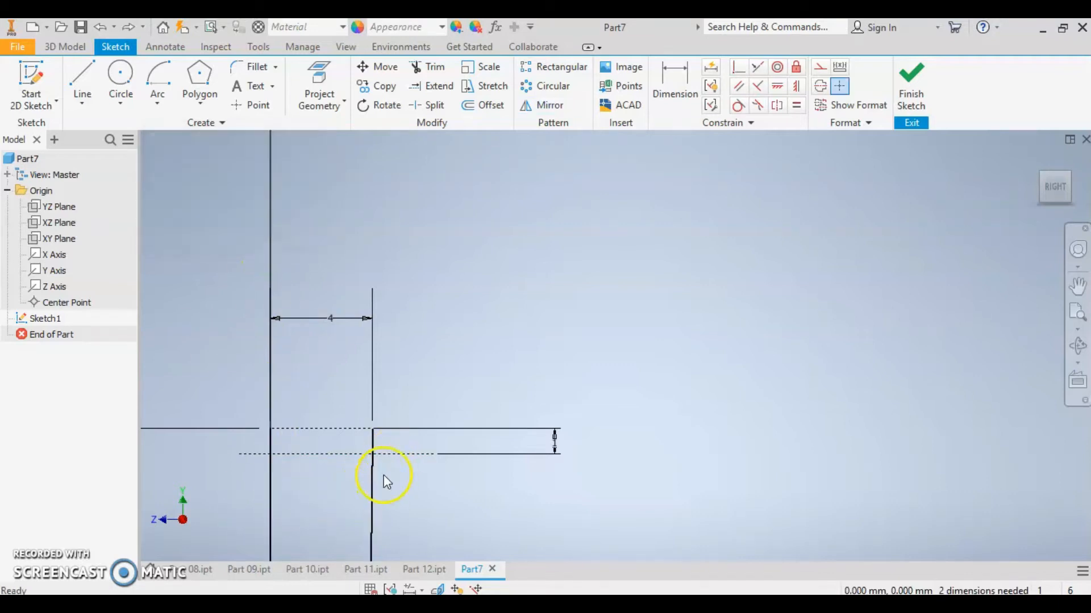
Step: Mirror the slanted edge about the profile's vertical edge and make the mirrored copy construction geometry
left_click(377, 496)
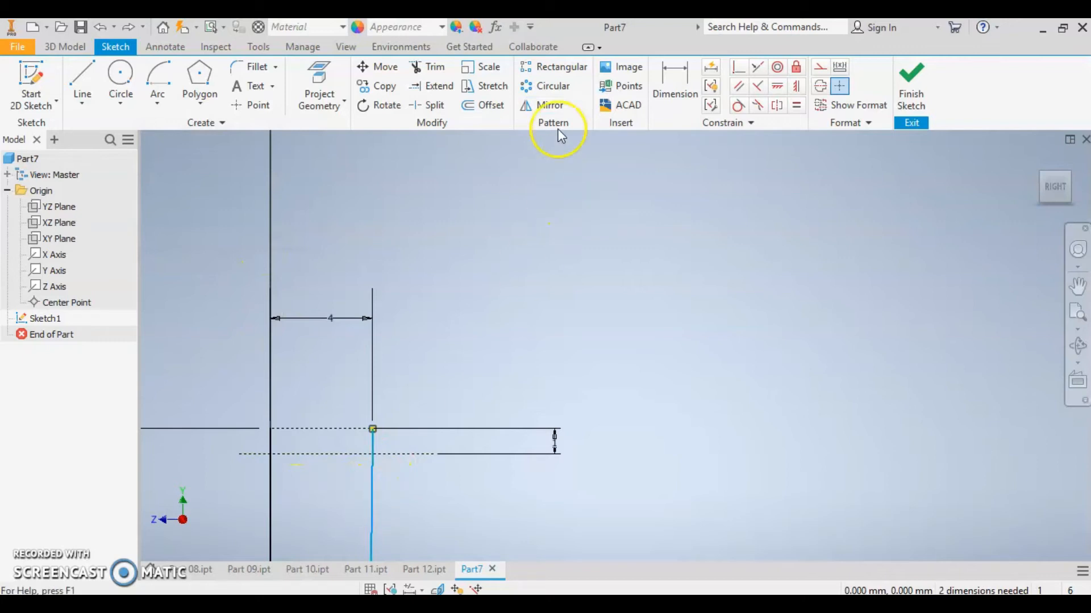
left_click(542, 105)
left_click(238, 175)
left_click(270, 508)
left_click(216, 225)
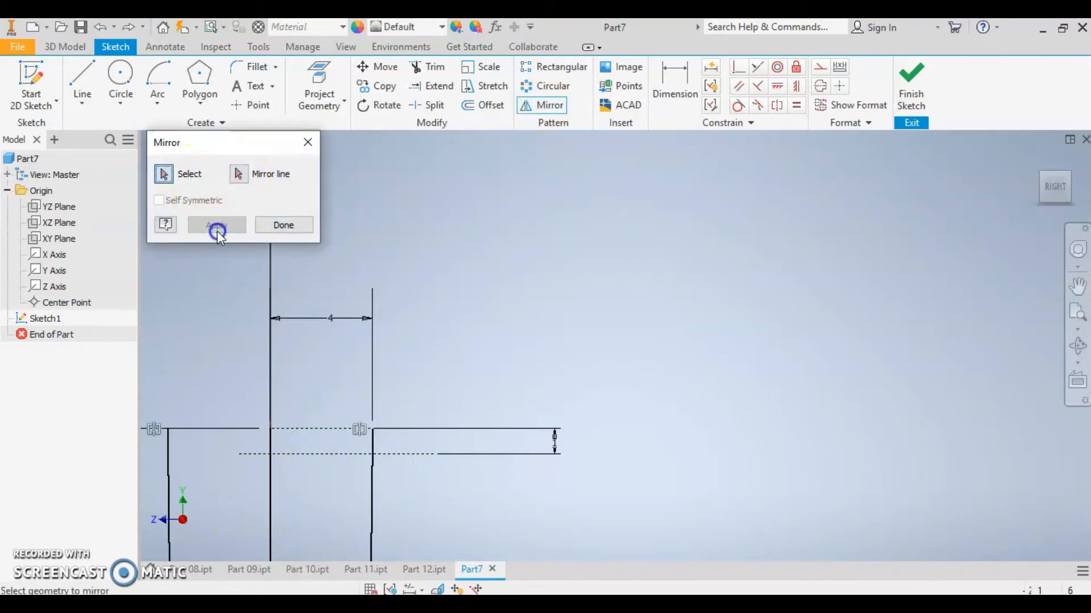
key("Escape")
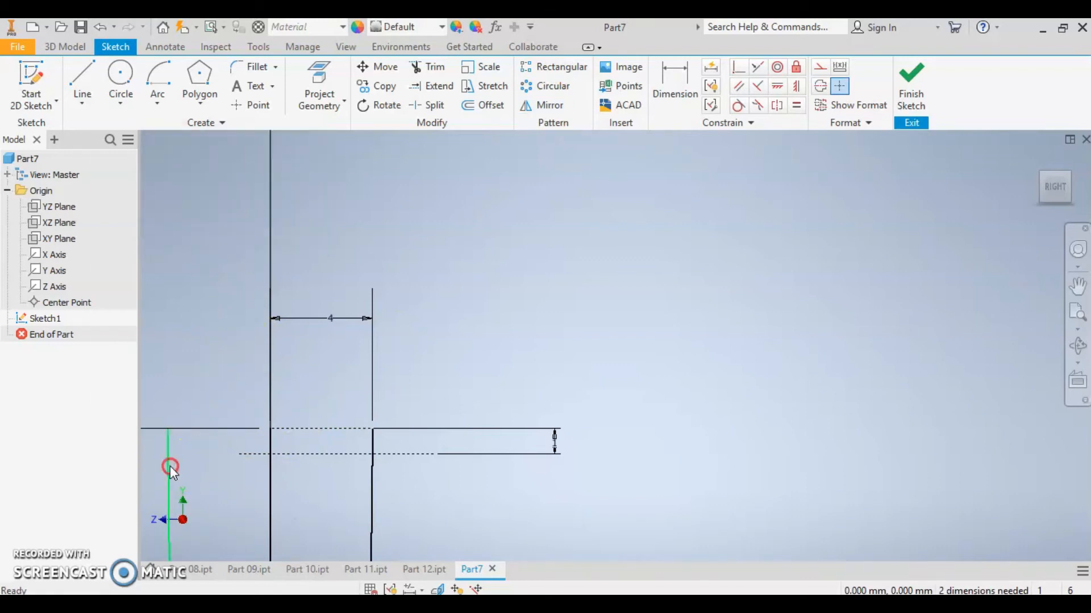
right_click(170, 465)
left_click(227, 461)
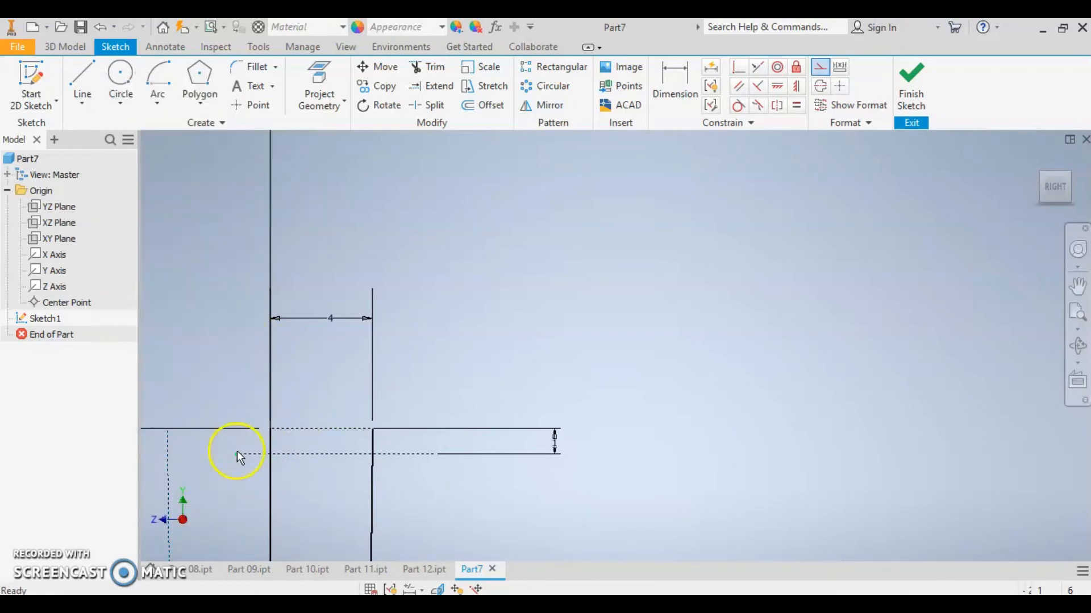
Step: Make the free outer end of the lower horizontal construction line coincident with the mirrored construction line
left_click(233, 455)
left_click(172, 467, "ctrl")
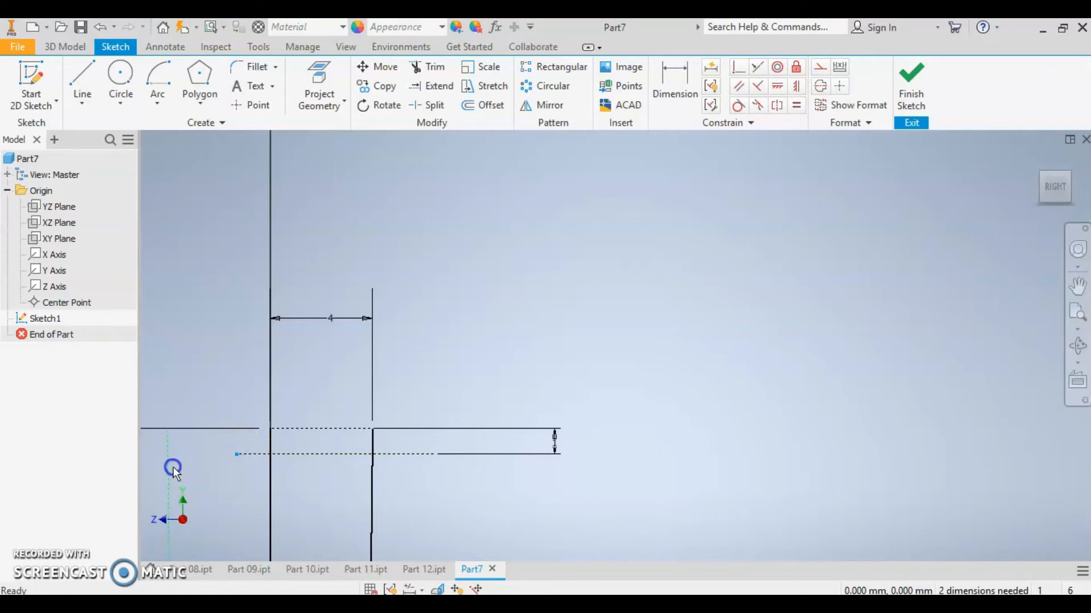
left_click(738, 68)
key("Escape")
Step: Draw a three-point arc, radius about 8.4 mm, from the mirrored line's intersection to the vertical edge's upper end, passing through the slanted edge's intersection
left_click(157, 105)
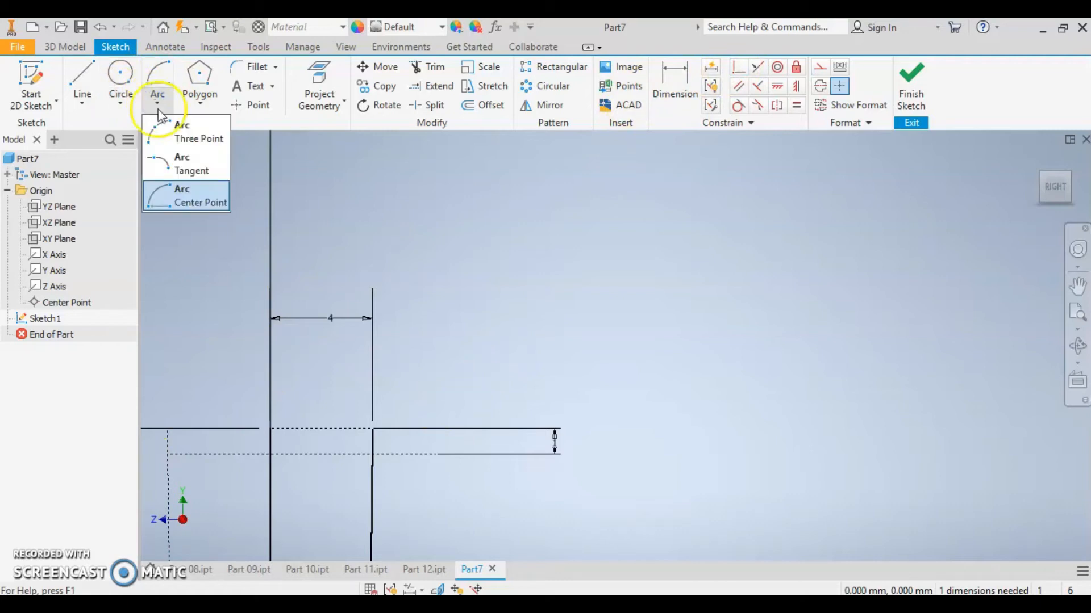
left_click(177, 135)
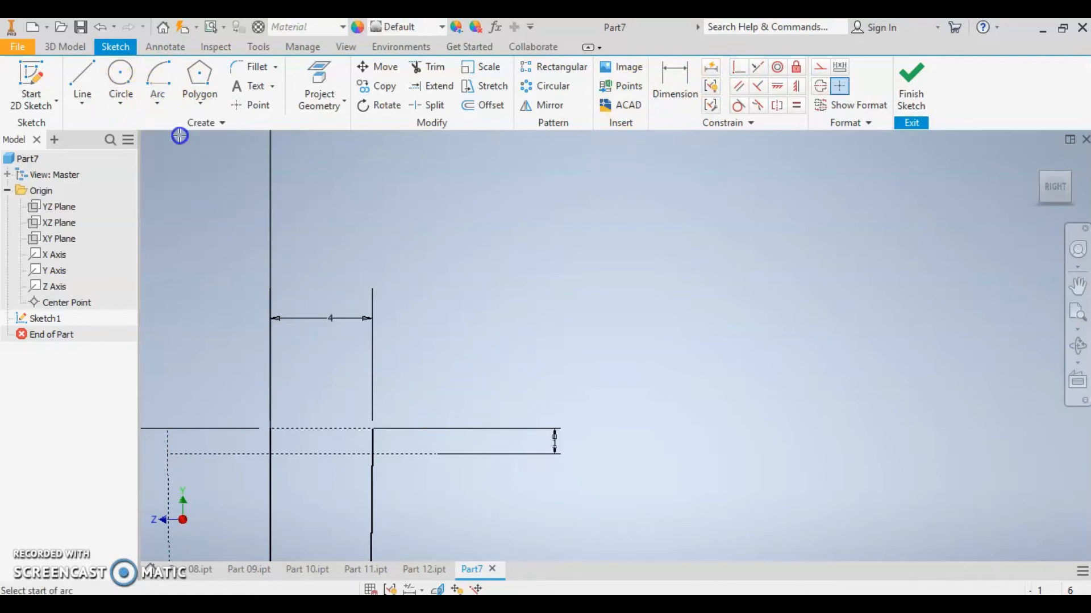
left_click(168, 454)
left_click(272, 430)
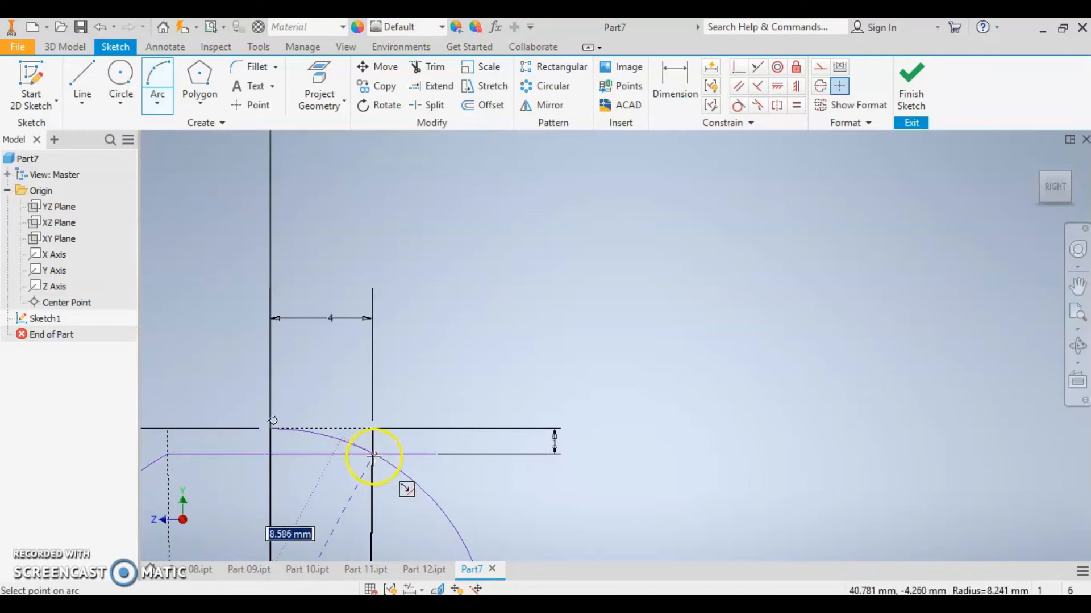
scroll(372, 455, "down", 3)
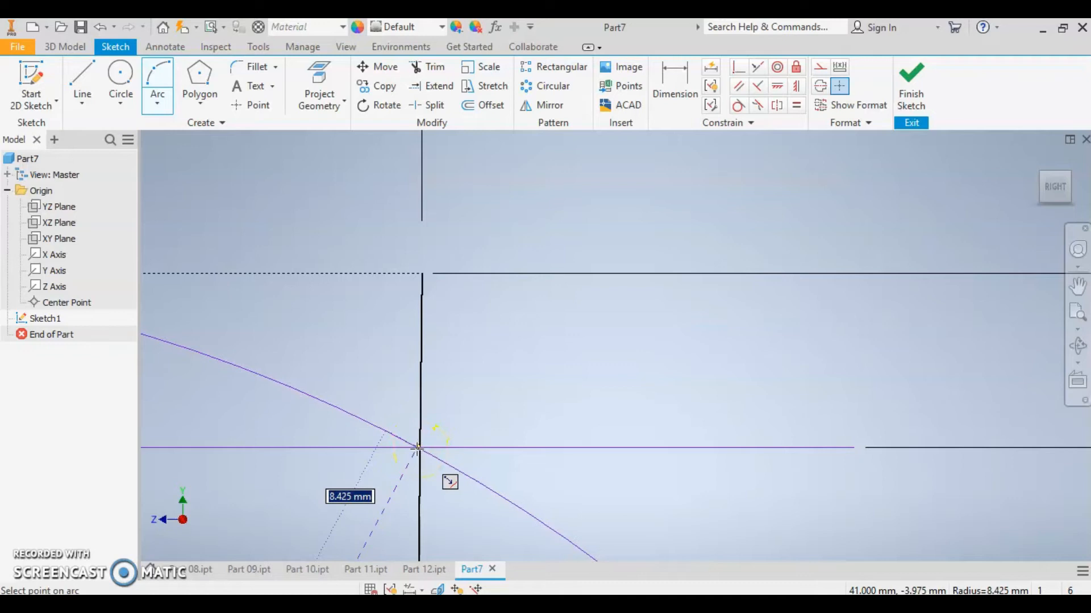
left_click(415, 450)
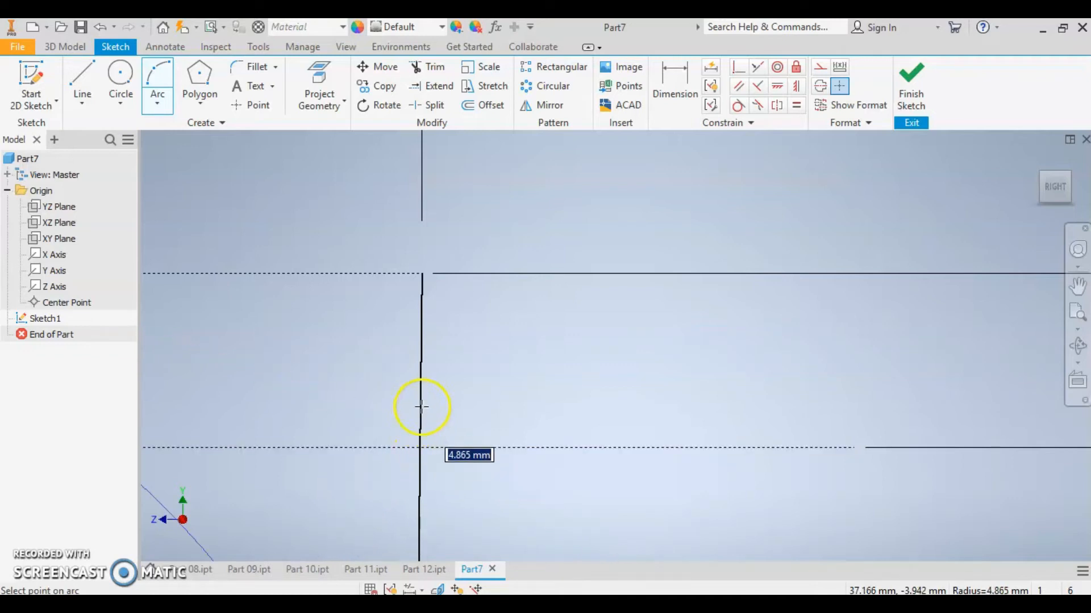
left_click(420, 450)
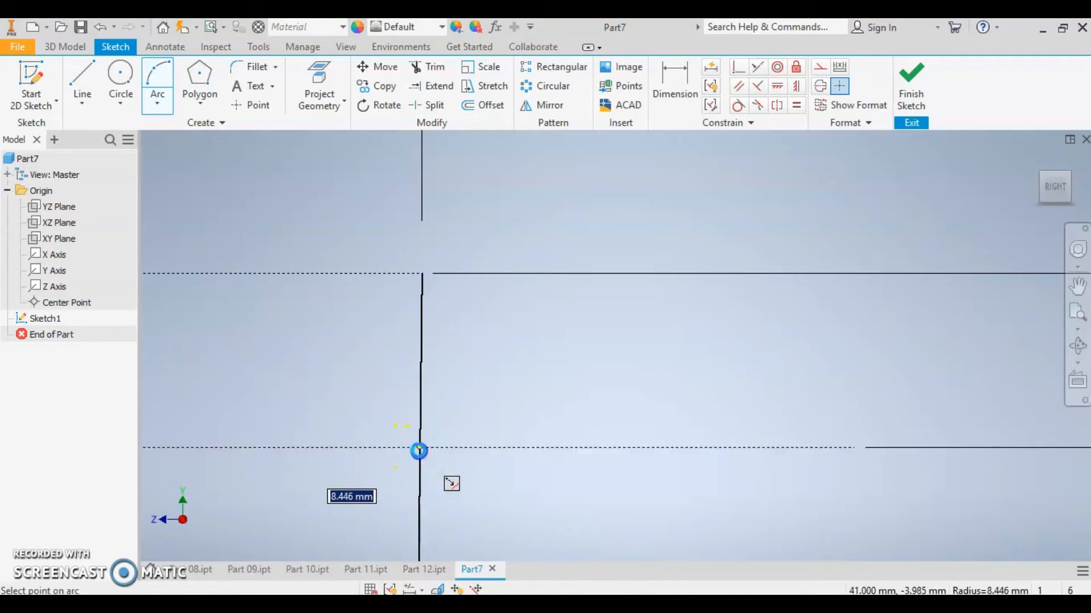
key("Escape")
Step: Trim the large arc so only its short upper portion between the vertical edge and the slanted edge is kept
scroll(462, 489, "down", 5)
scroll(462, 488, "down", 5)
middle_click_drag(463, 484, 504, 339)
scroll(481, 371, "up", 3)
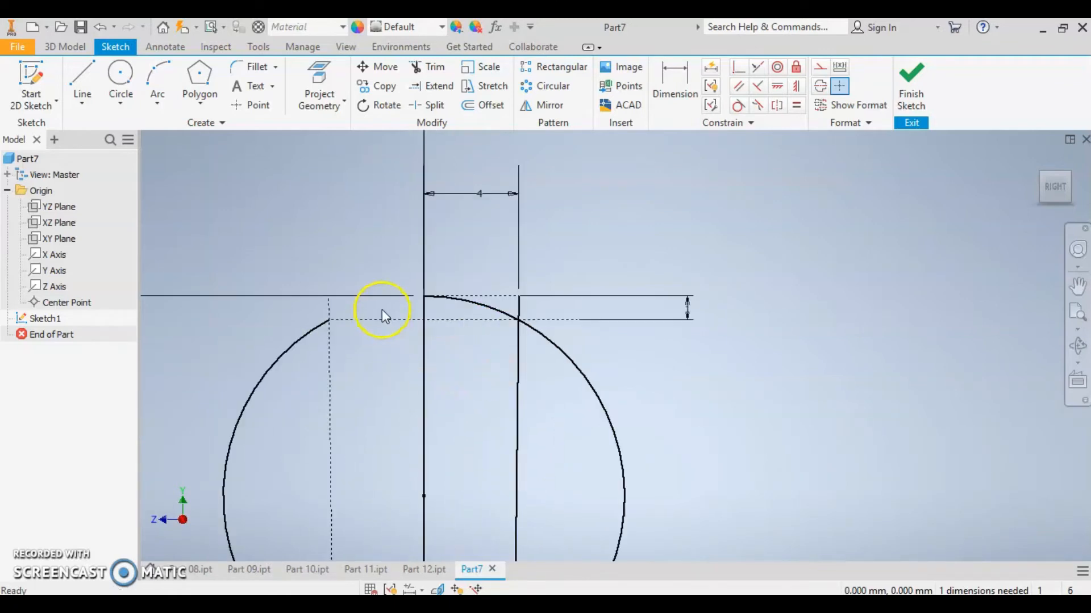
scroll(382, 312, "down", 5)
left_click(421, 67)
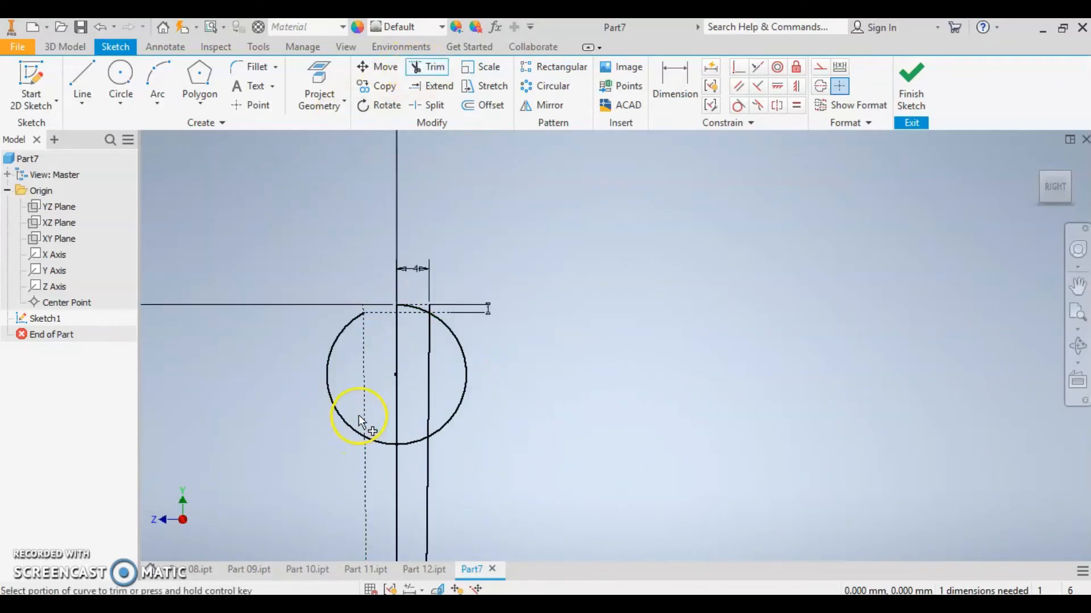
left_click_drag(343, 387, 304, 427)
left_click(377, 441)
left_click(408, 444)
left_click(447, 421)
scroll(411, 290, "up", 3)
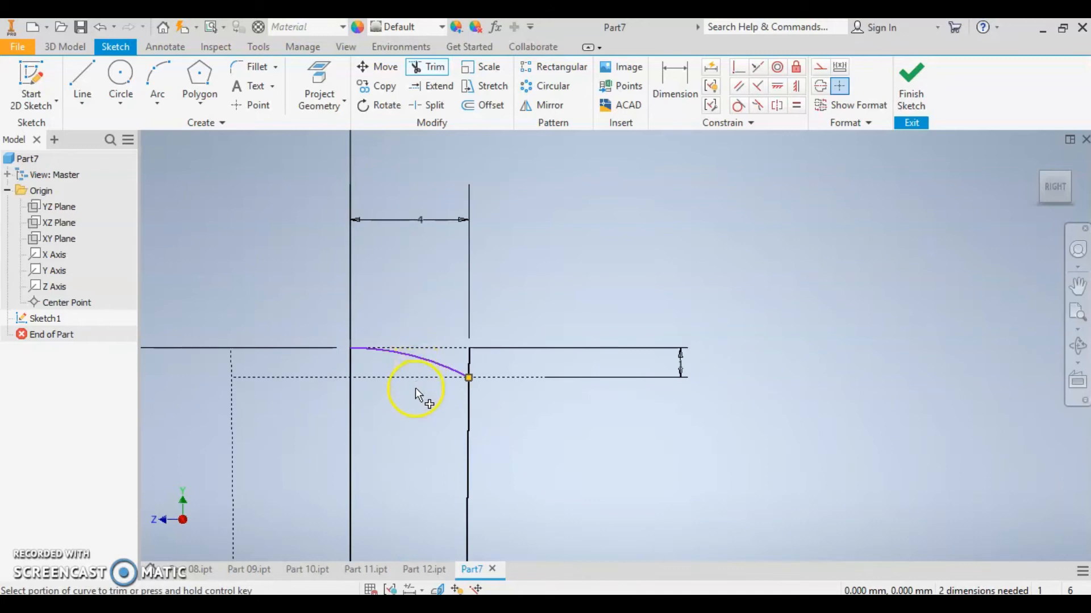
key("Escape")
Step: Make the lower end of the trimmed arc coincident with the slanted edge
scroll(415, 389, "up", 2)
scroll(423, 373, "up", 2)
left_click(318, 346)
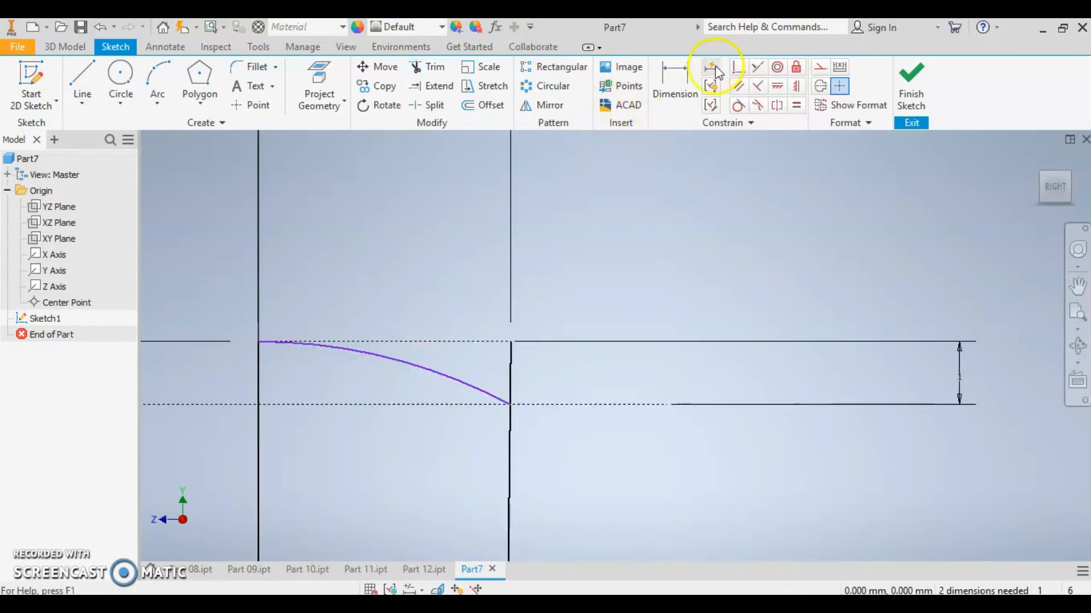
left_click(260, 342)
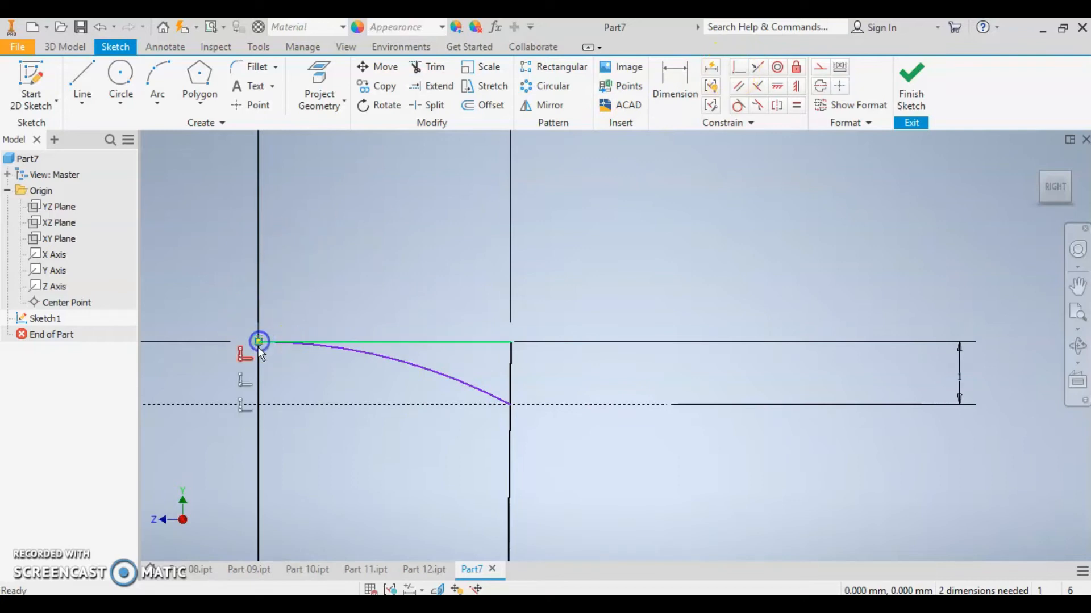
key("Escape")
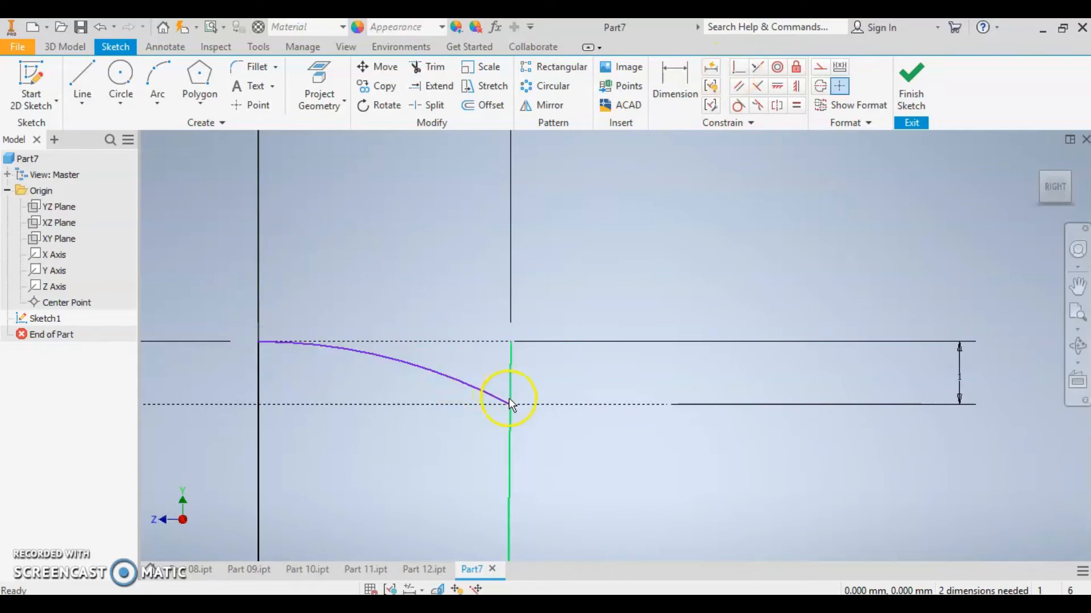
left_click(507, 405)
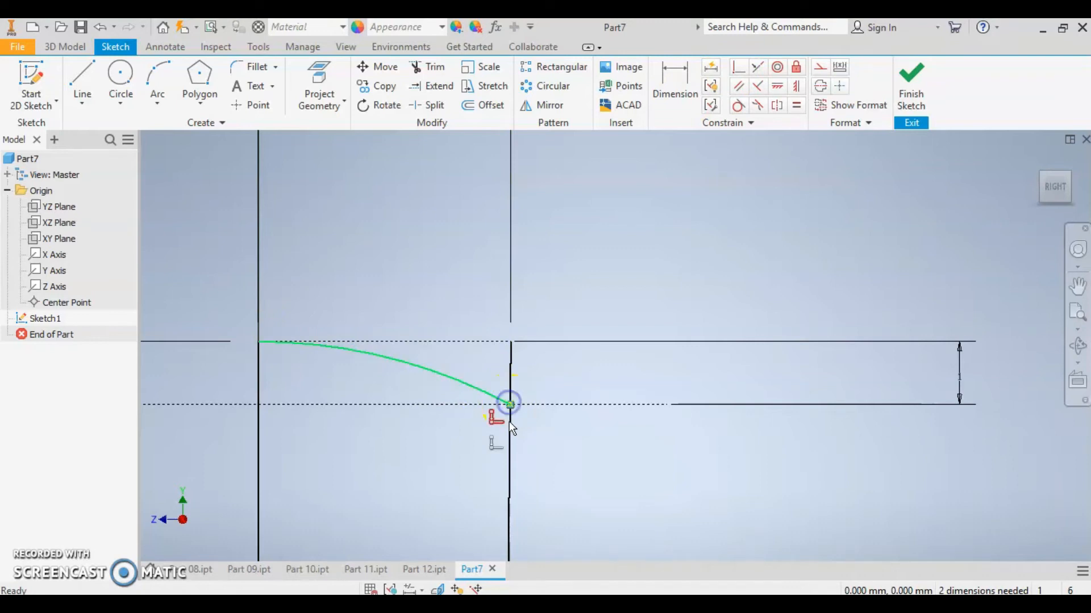
left_click(738, 68)
left_click(510, 417)
left_click(507, 420)
left_click(512, 362)
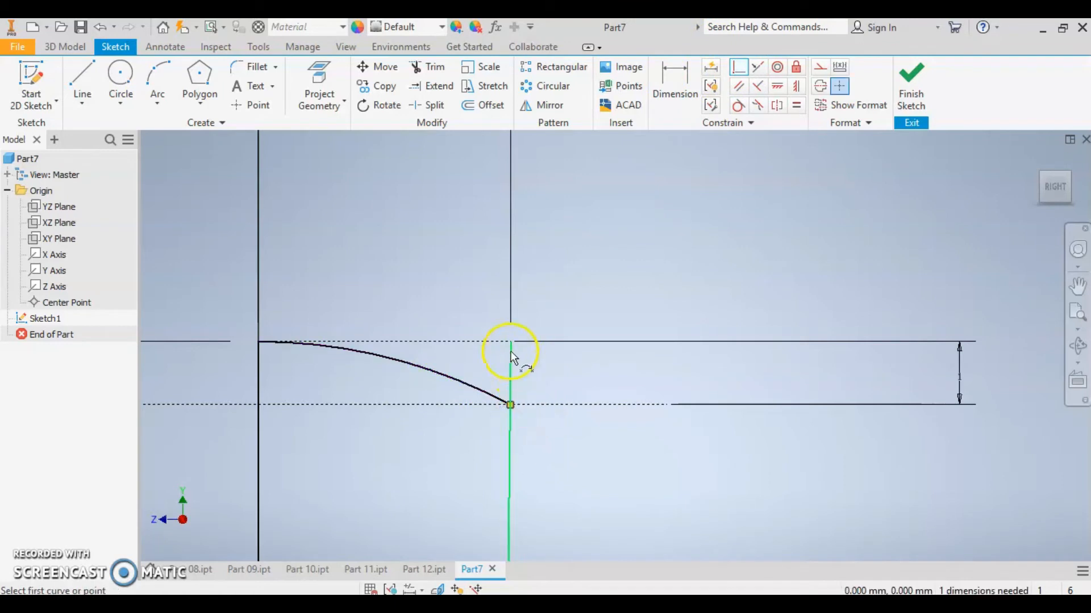
Step: Try to trim the short stub of the slanted edge above the arc
left_click(427, 67)
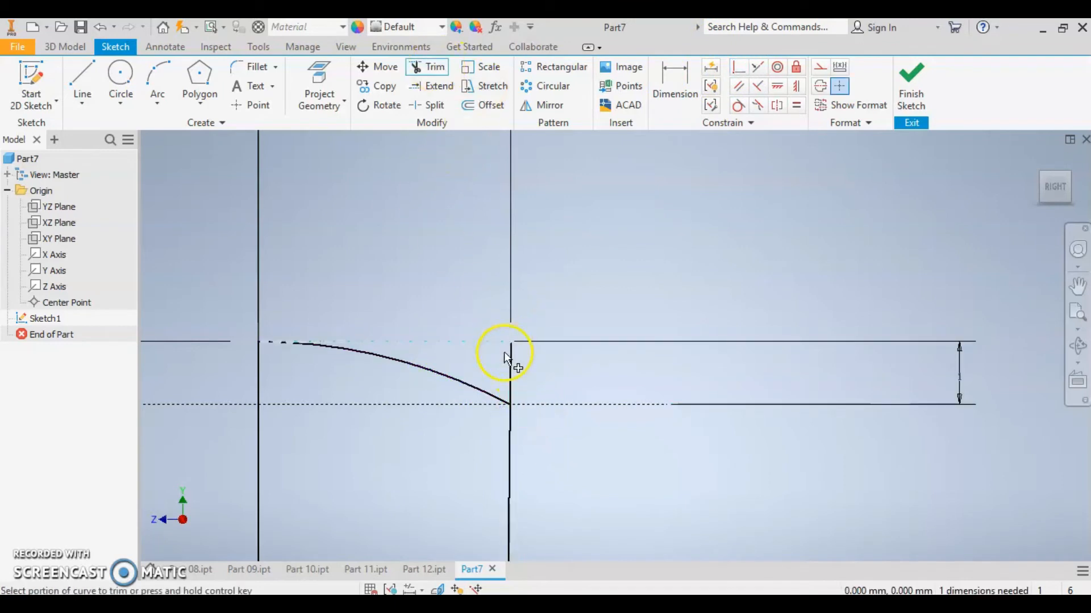
left_click(509, 360)
key("Escape")
Step: Try deleting the 4 mm width dimension, and undo both the deletion and the trim of the slanted edge's stub
scroll(504, 379, "up", 5)
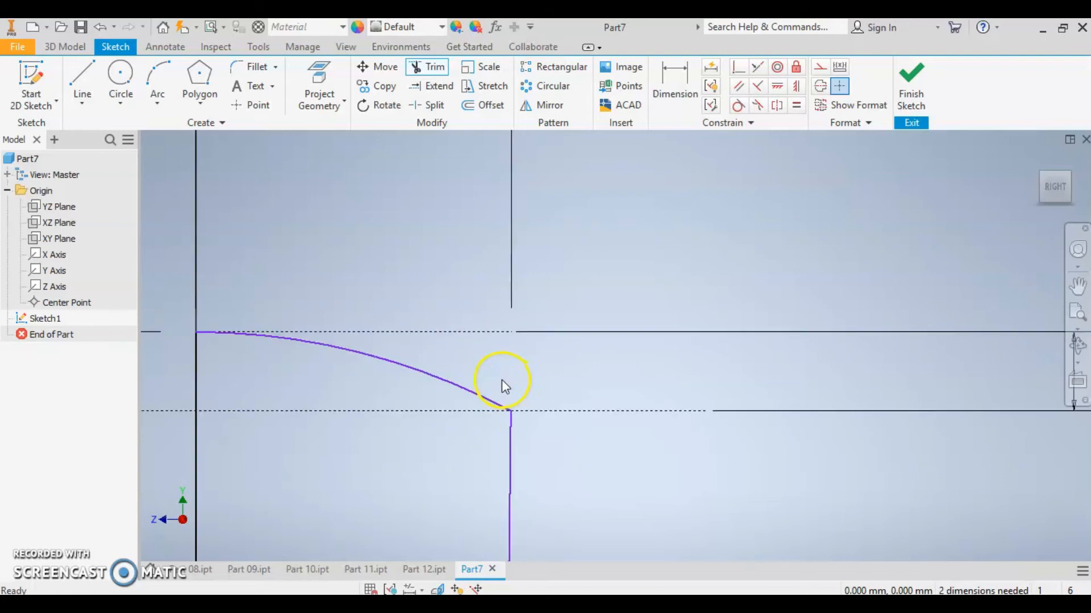
scroll(556, 392, "up", 4)
scroll(565, 421, "down", 5)
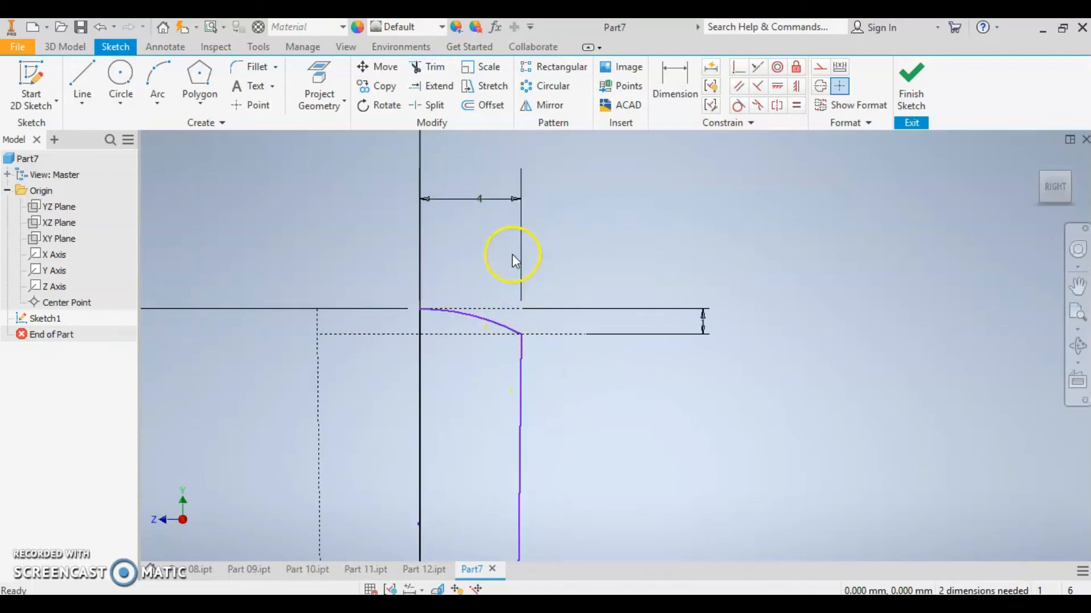
left_click(523, 250)
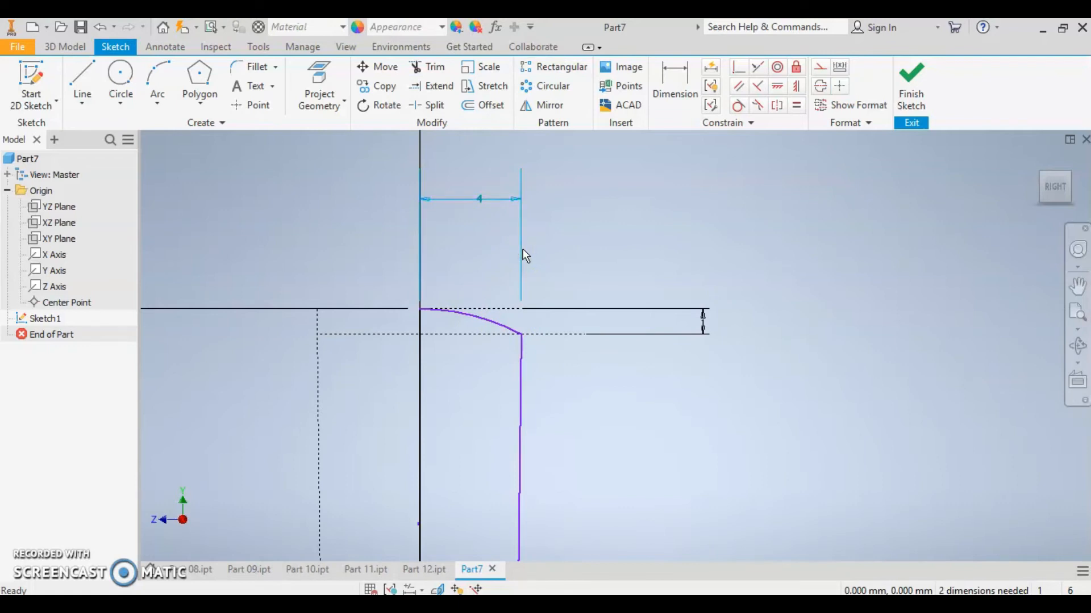
key("Delete")
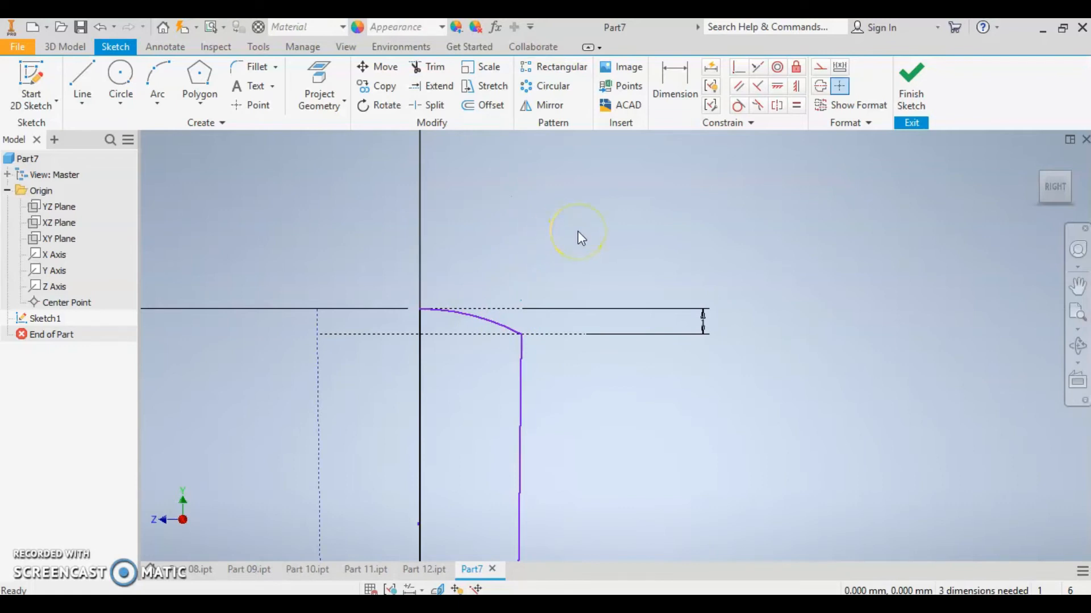
key("ctrl+z")
key("ctrl+z")
Step: Convert the slanted edge running down from the upper arc into a construction line
left_click(521, 366)
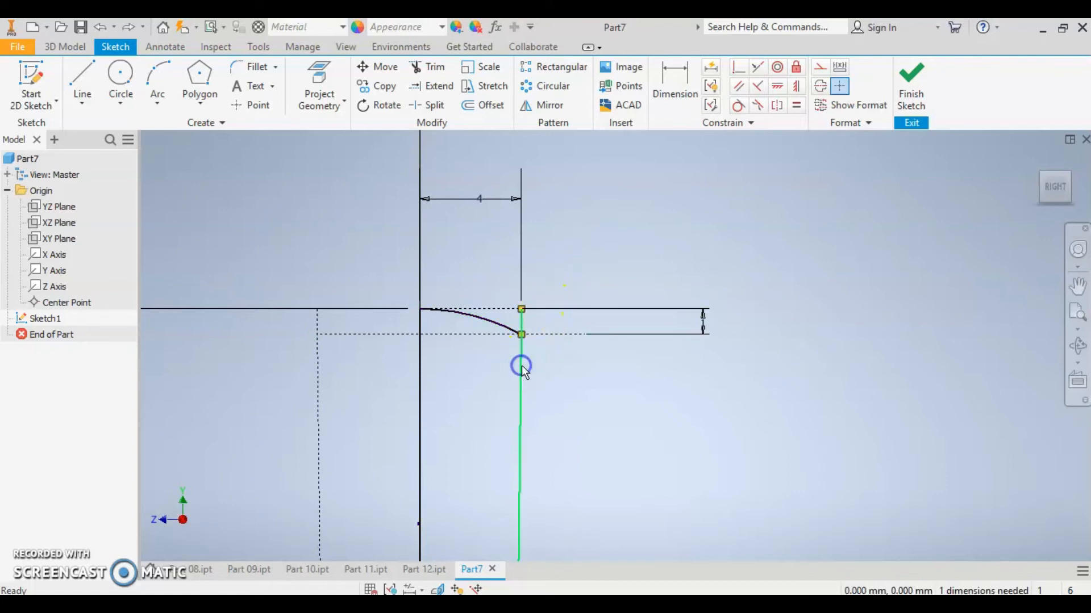
right_click(521, 366)
left_click(611, 164)
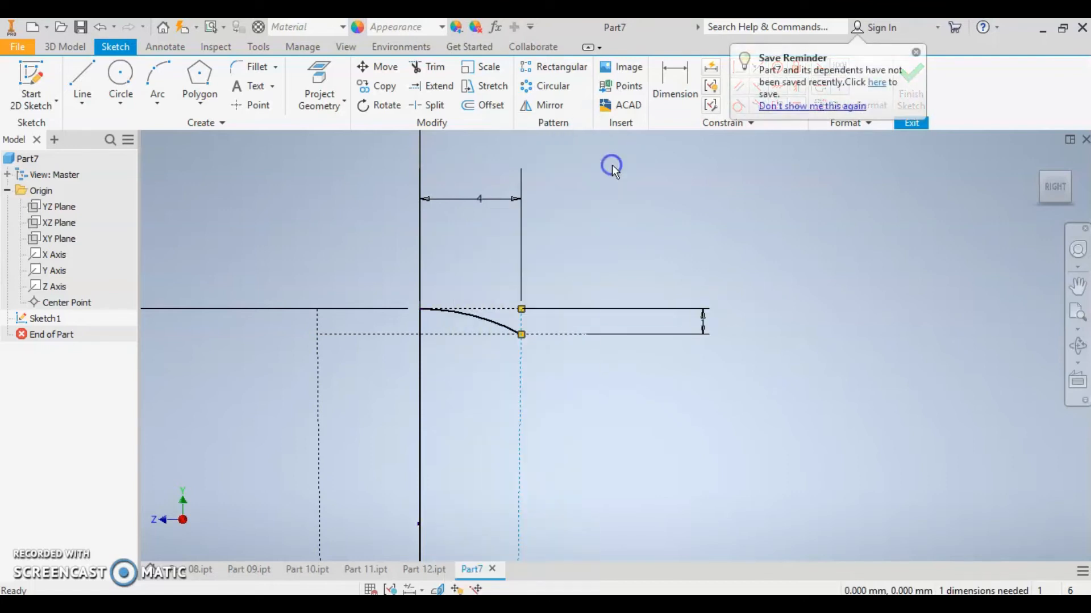
Step: Draw a horizontal line about 13.5 mm long across the profile just above its lower edge and convert it to construction
scroll(568, 407, "up", 3)
scroll(565, 438, "down", 8)
scroll(574, 480, "up", 5)
scroll(437, 385, "down", 4)
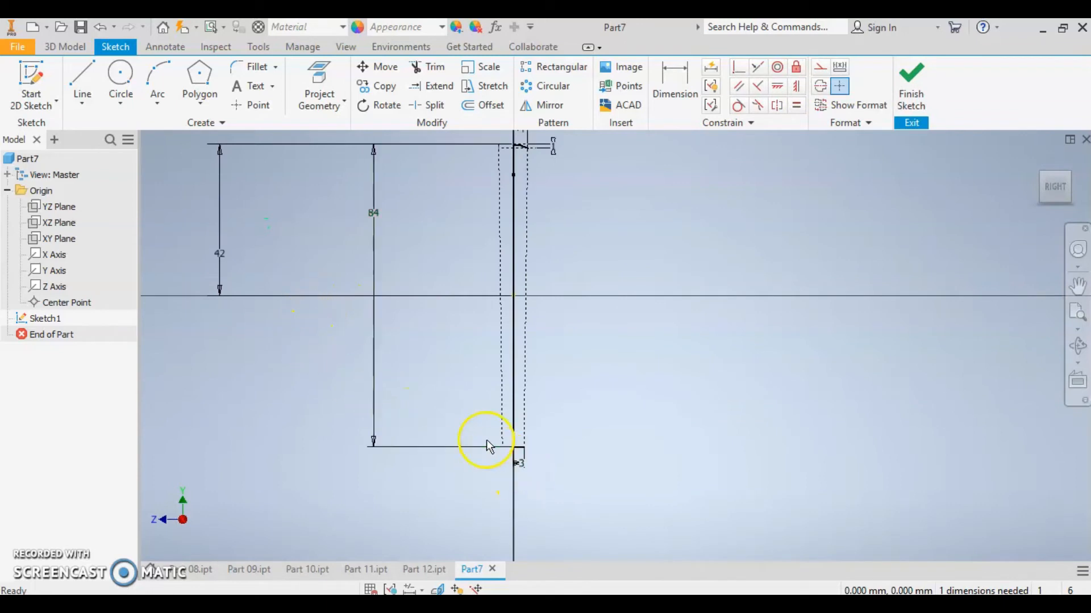
scroll(487, 454, "up", 3)
scroll(487, 464, "up", 3)
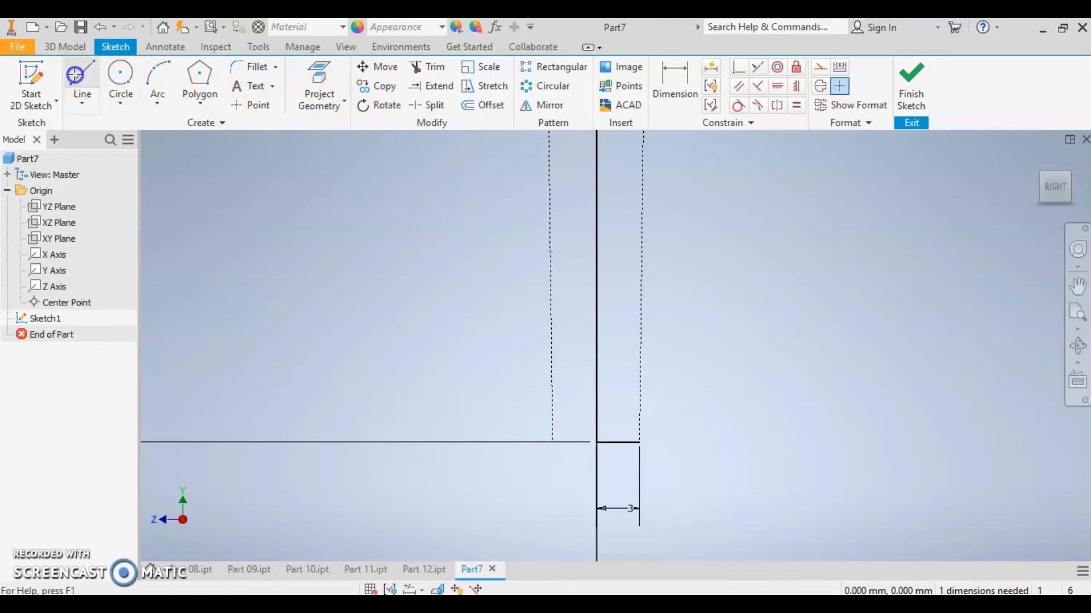
left_click(83, 80)
left_click(513, 429)
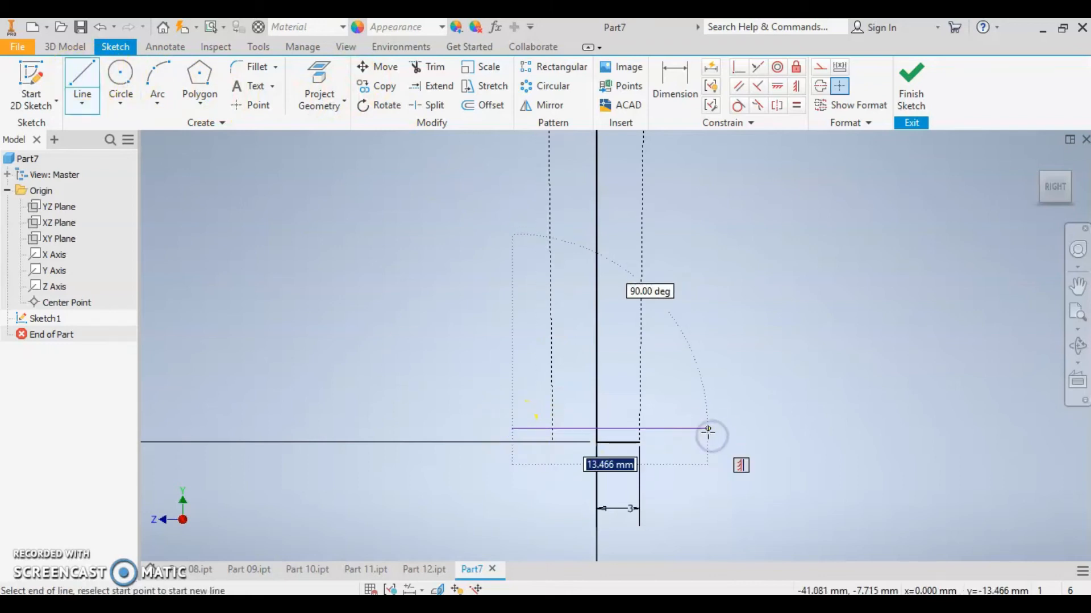
left_click(708, 430)
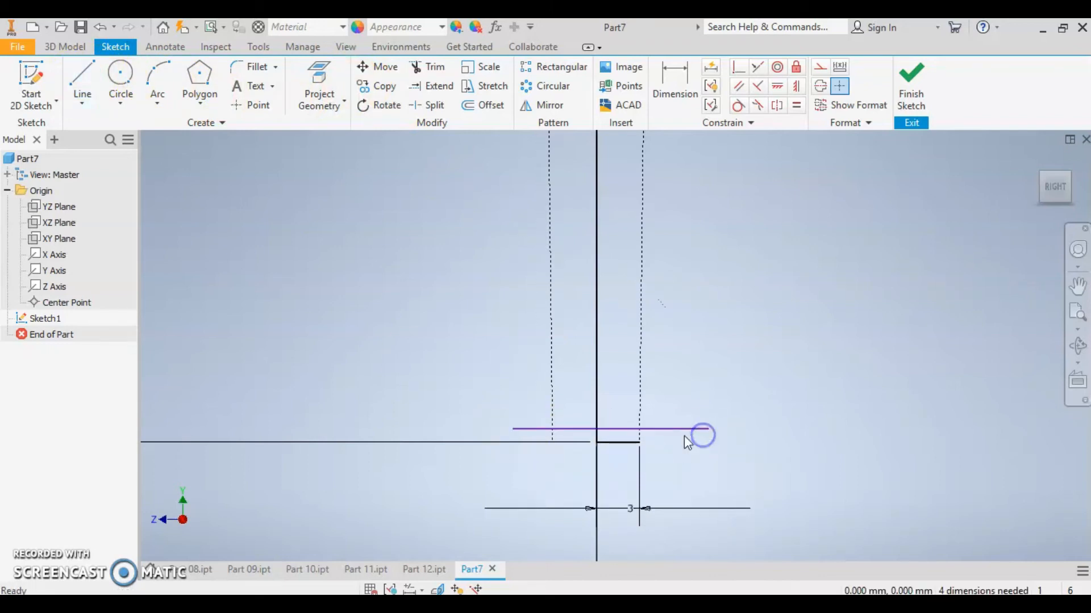
right_click(686, 428)
left_click(738, 169)
Step: Dimension the horizontal construction line 1 mm from the profile's lower edge, and convert that lower edge to construction
scroll(685, 409, "up", 3)
scroll(685, 419, "down", 3)
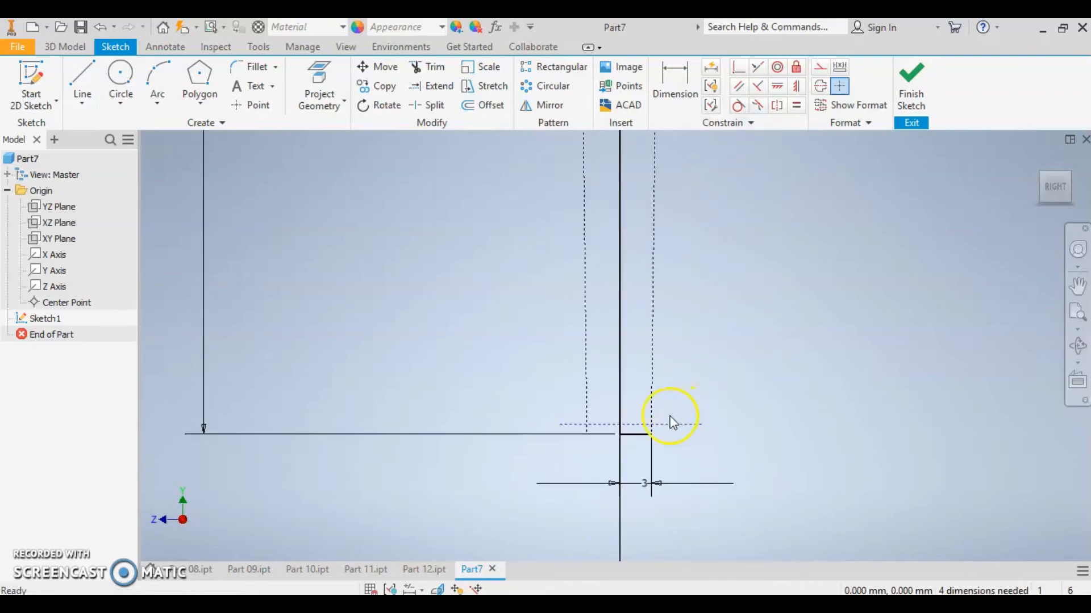
scroll(653, 421, "up", 2)
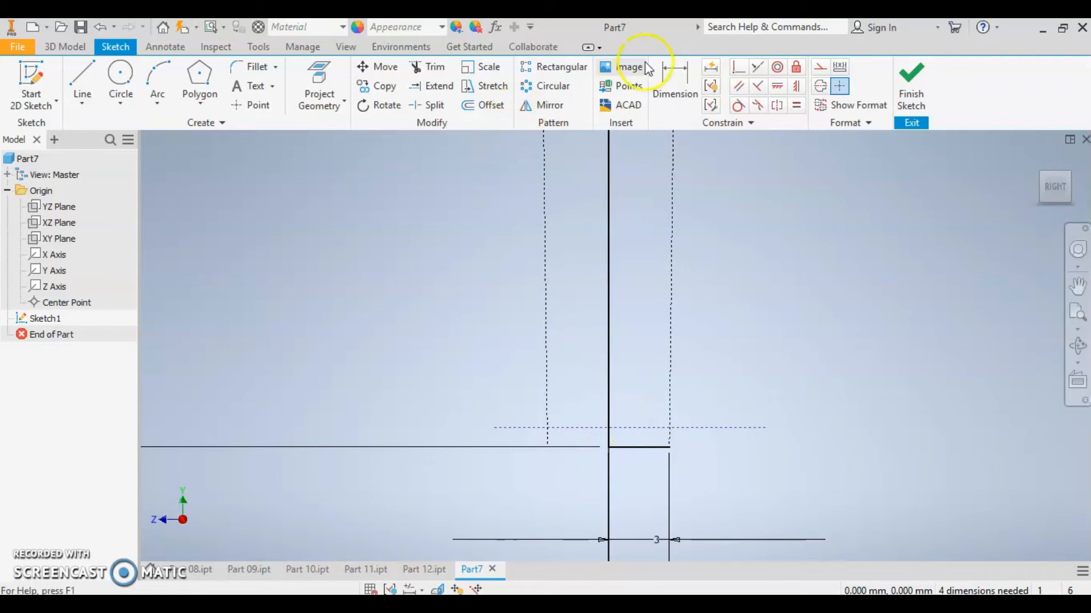
left_click(669, 71)
left_click(652, 427)
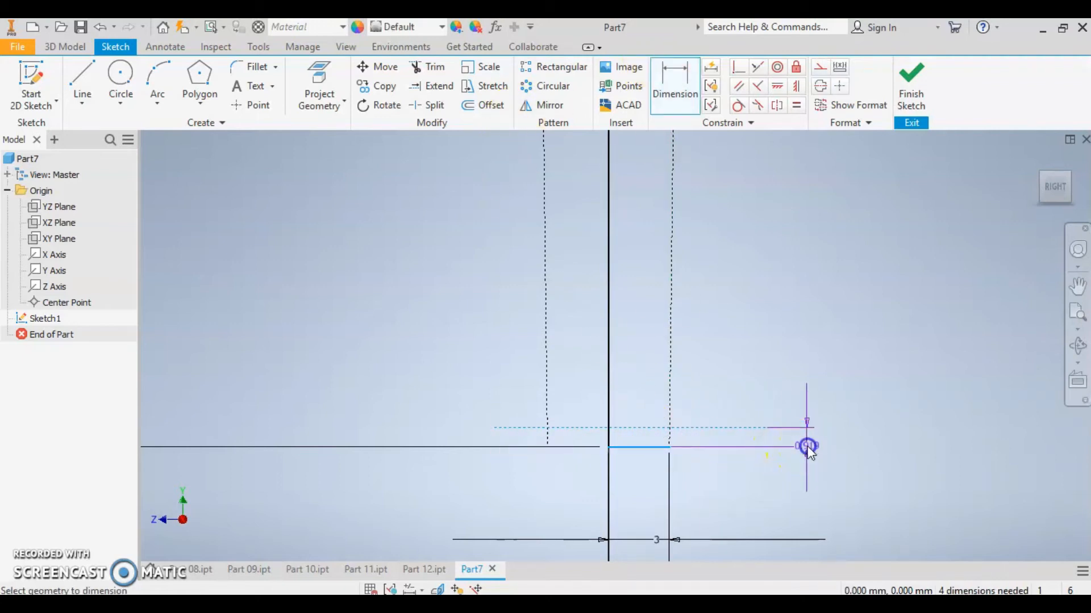
left_click(809, 446)
type("1")
key("Return")
key("Escape")
right_click(637, 453)
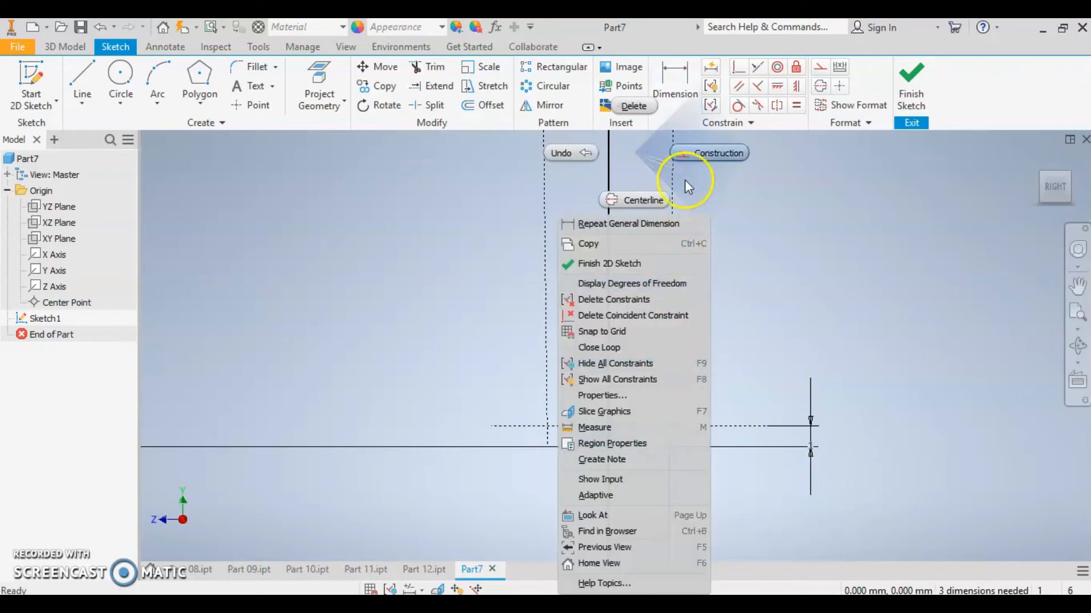
left_click(694, 153)
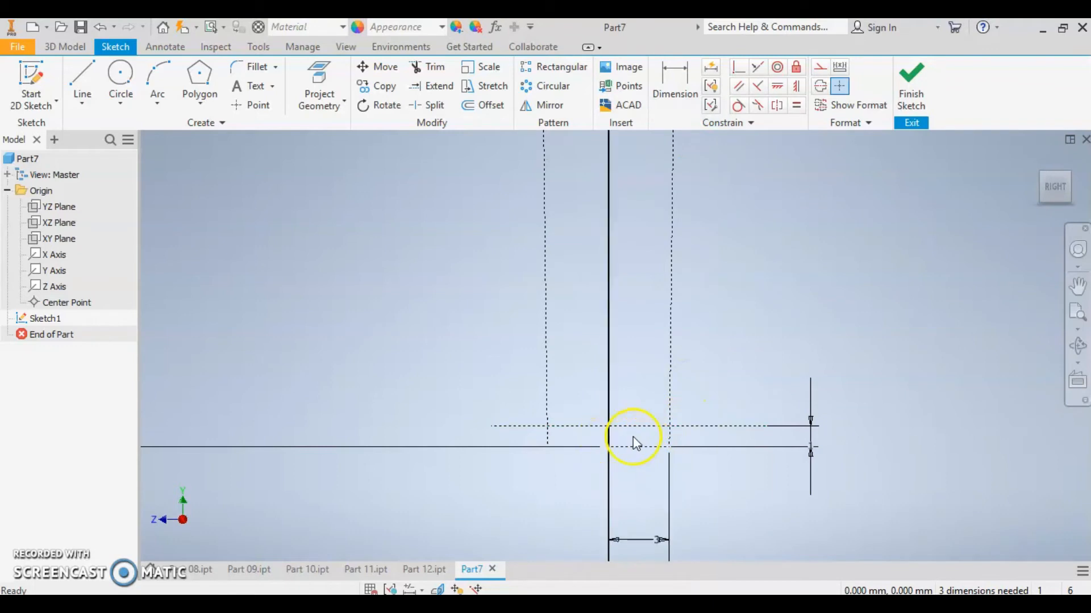
Step: Draw a three-point arc from the left slanted construction line to the vertical edge's lower end, passing near the right slanted line
left_click(156, 77)
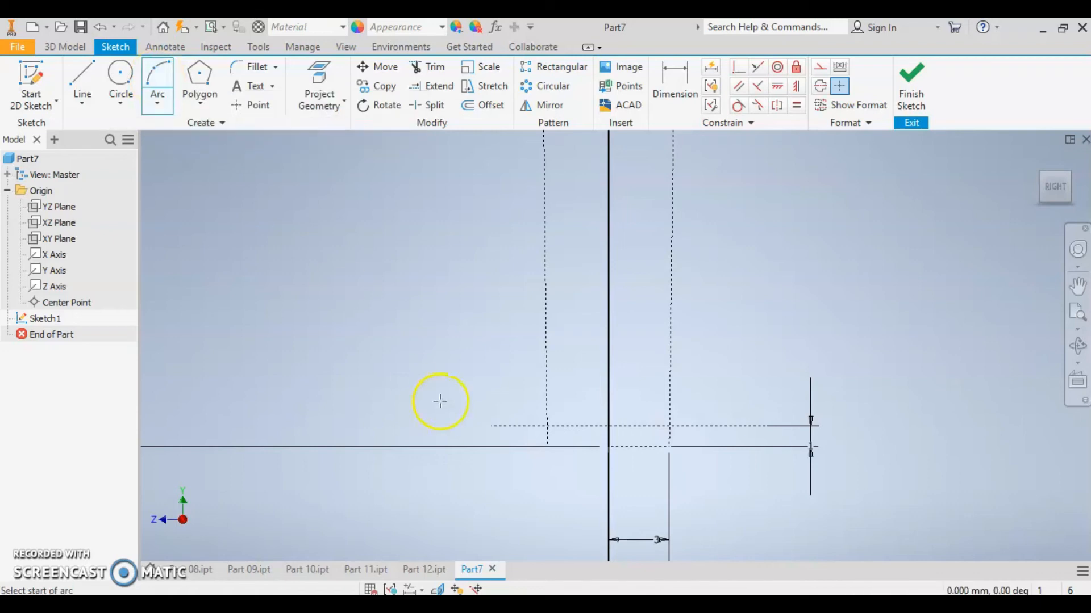
left_click(547, 426)
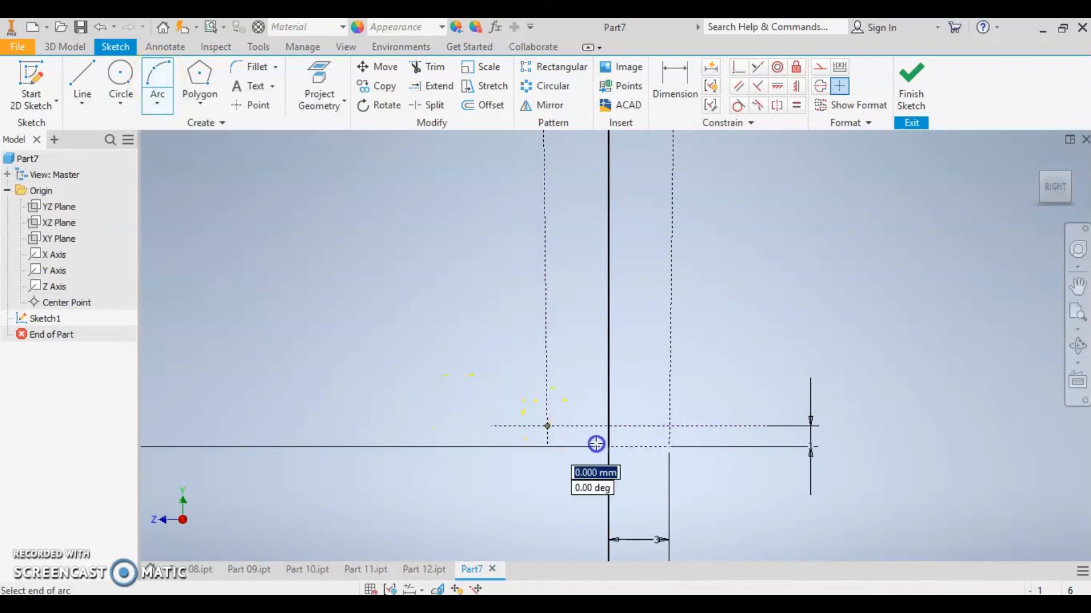
left_click(609, 446)
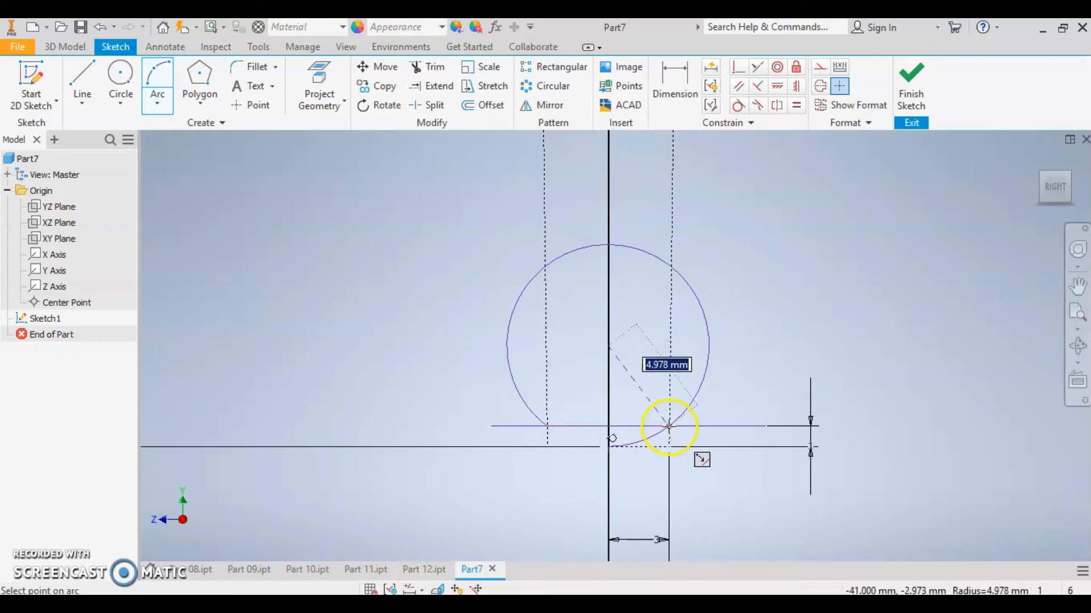
scroll(671, 426, "down", 5)
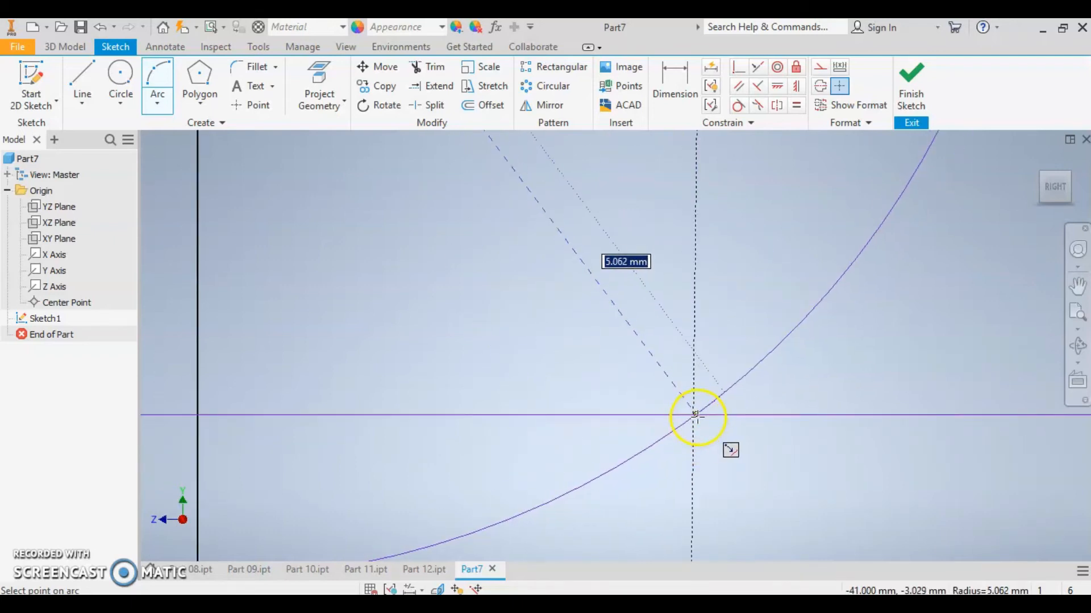
left_click(725, 436)
key("Escape")
scroll(728, 446, "up", 5)
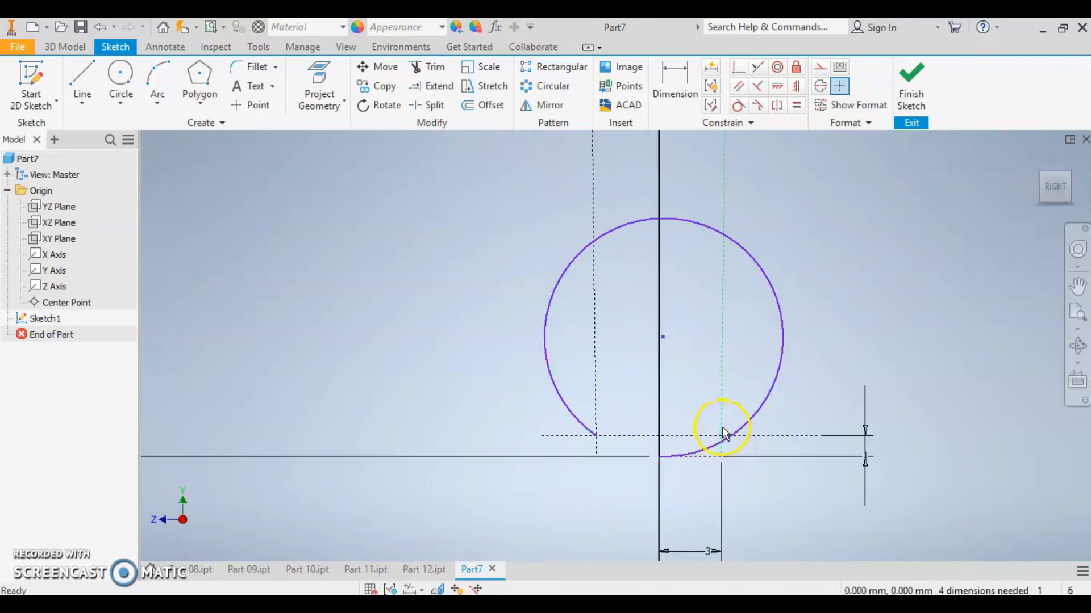
Step: Trim the large lower arc so only its short portion between the vertical edge and the horizontal construction line is kept
scroll(719, 446, "down", 3)
scroll(519, 414, "up", 4)
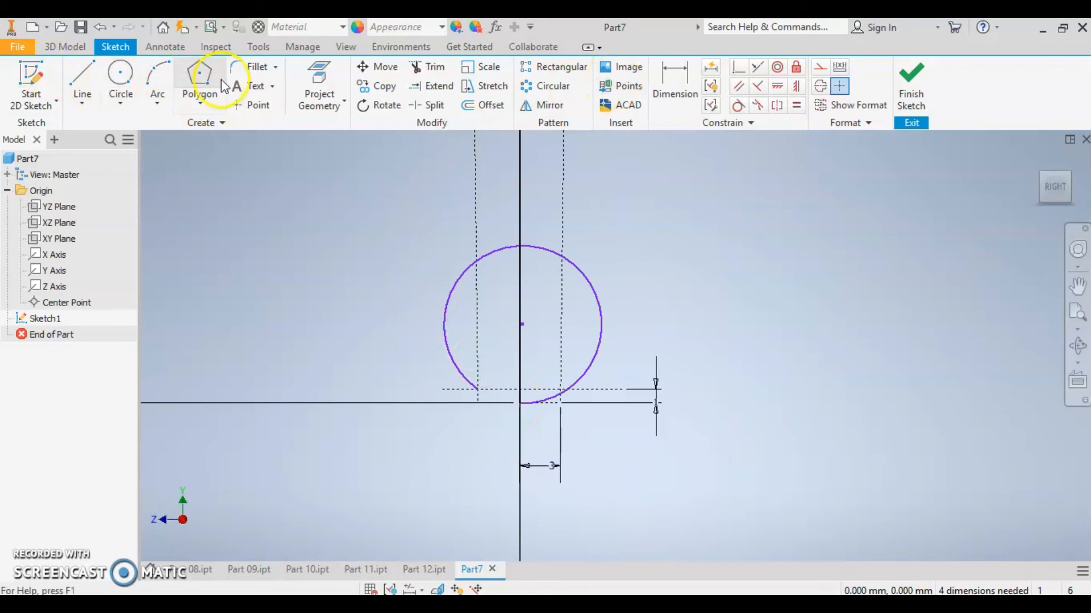
left_click(434, 80)
left_click(446, 308)
left_click(499, 251)
left_click(539, 249)
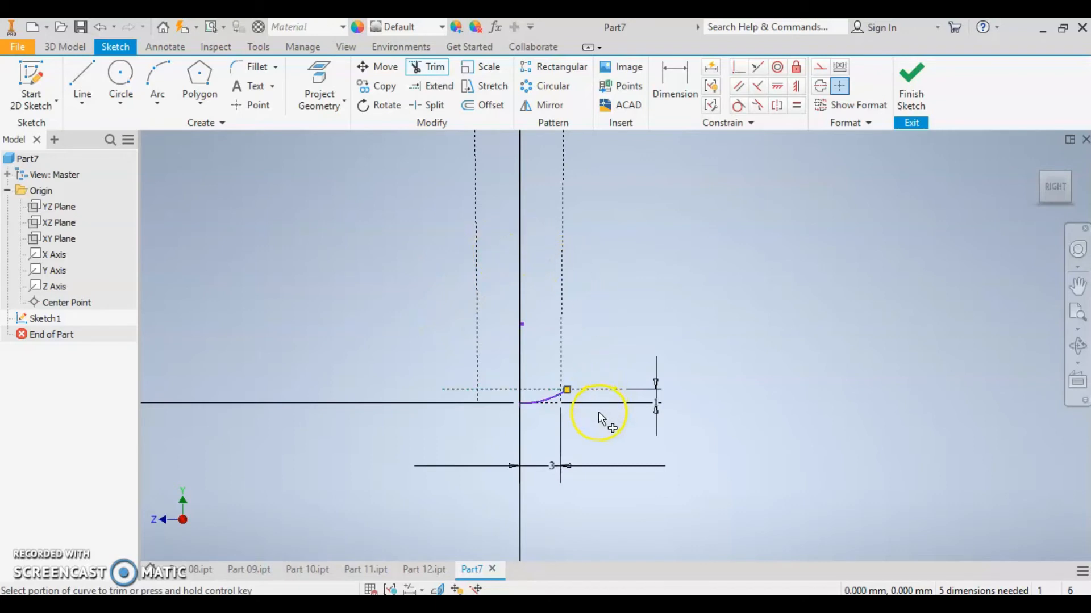
scroll(579, 390, "down", 5)
key("Escape")
Step: Delete the coincident constraint at the lower arc's upper end and make that end coincident with the right slanted construction line
right_click(533, 399)
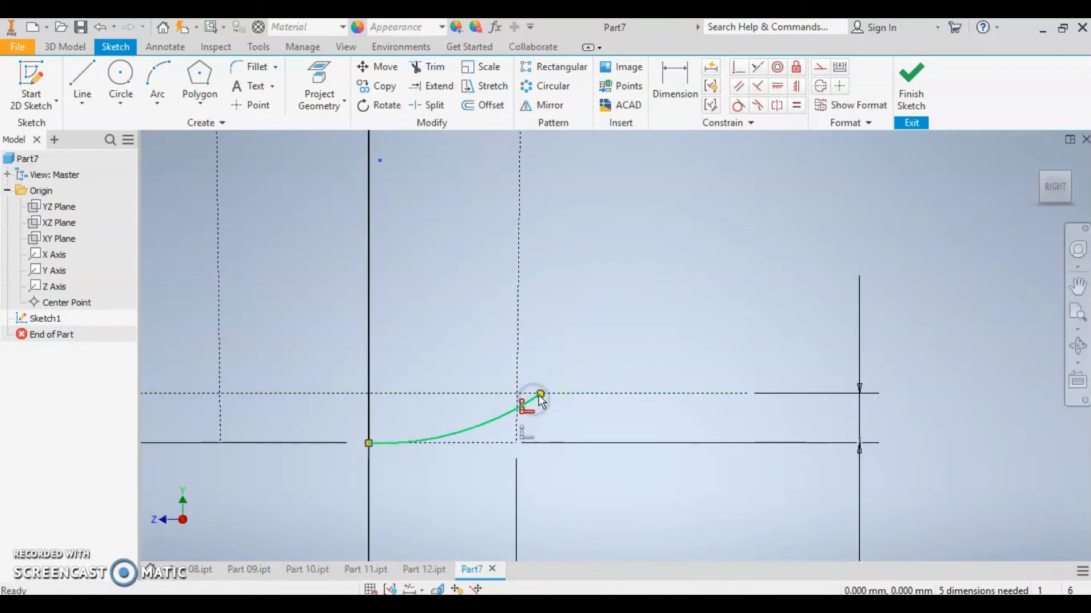
left_click_drag(541, 394, 516, 393)
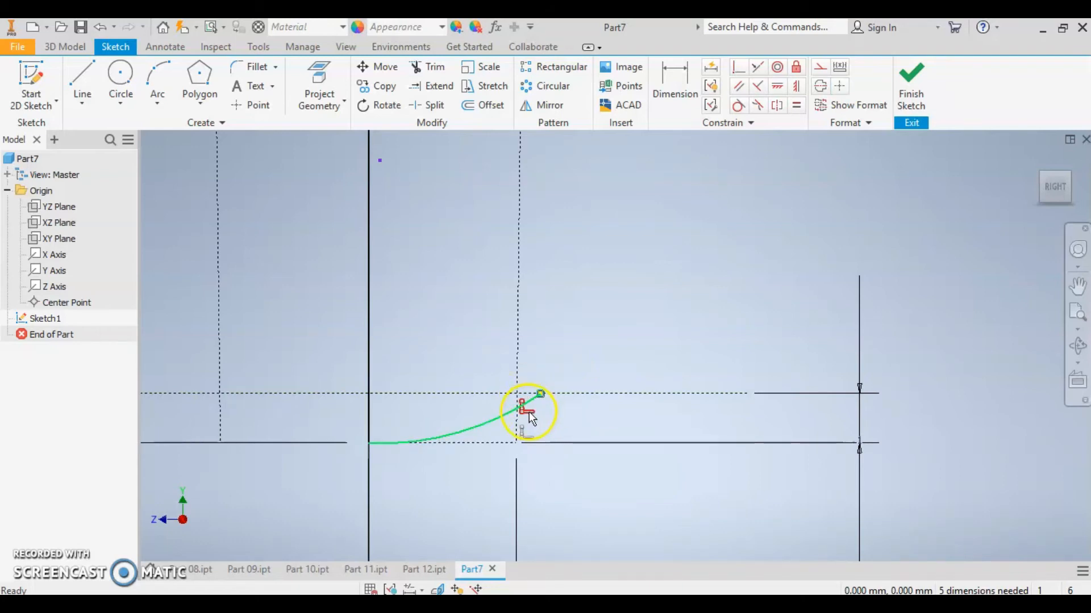
left_click(527, 411)
left_click(533, 400)
left_click(539, 393)
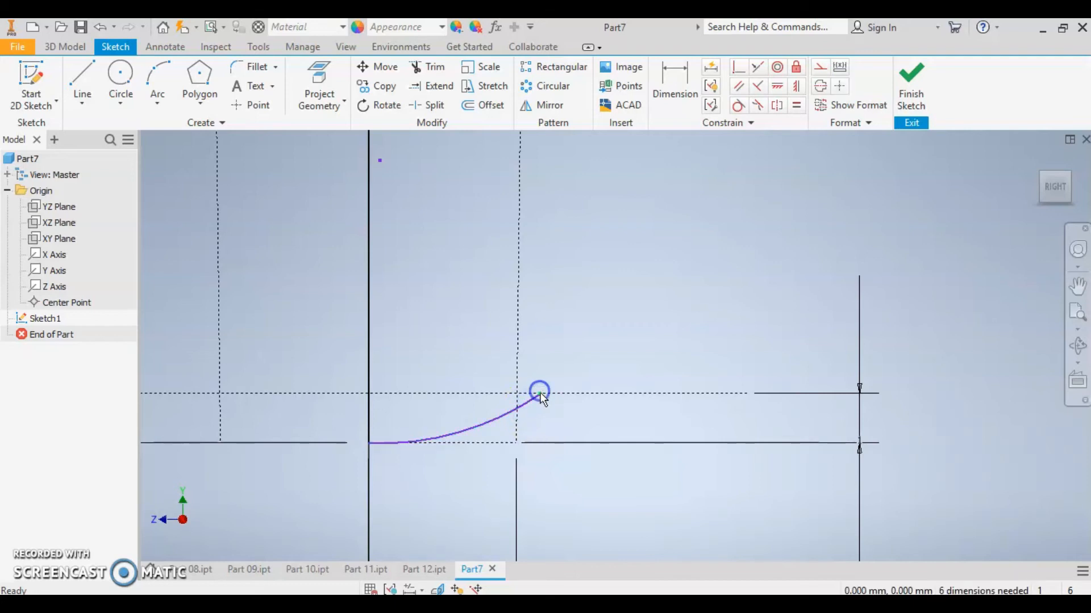
left_click(515, 371)
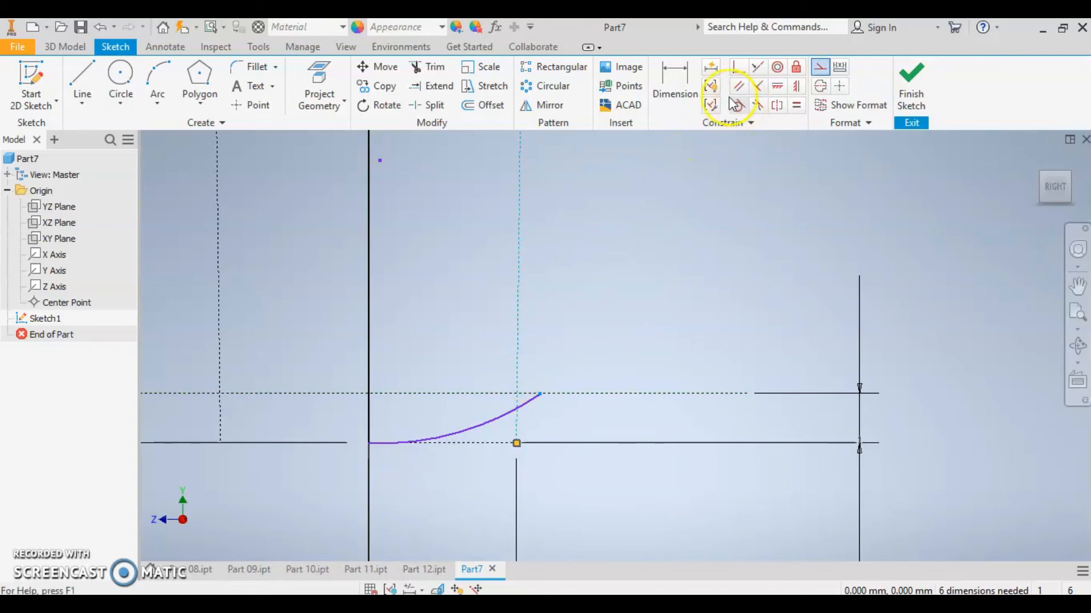
left_click(737, 68)
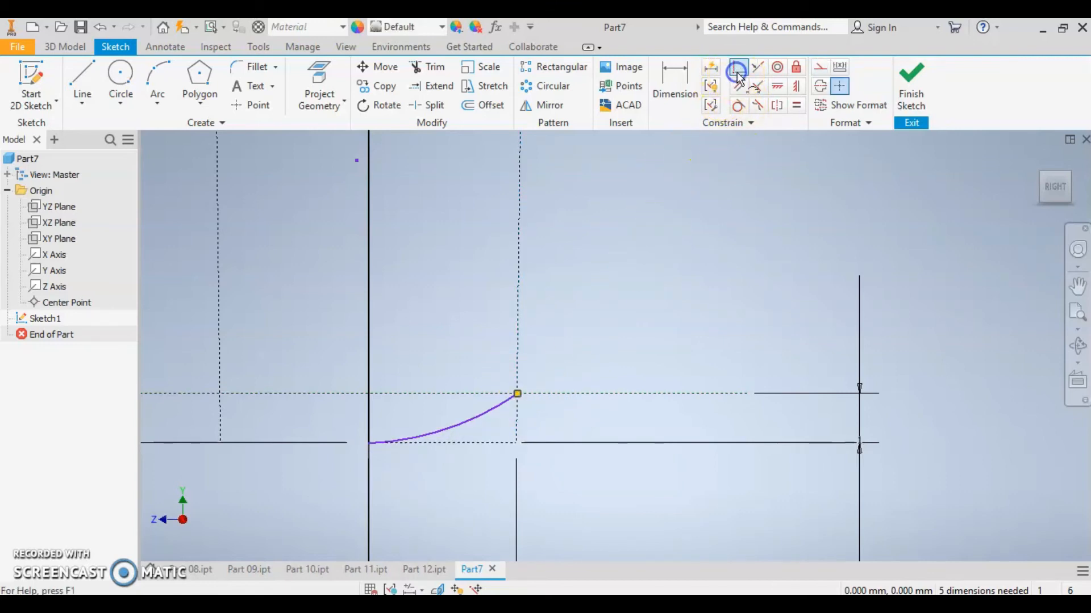
Step: Try to make the lower arc coincident with the horizontal construction line
scroll(502, 411, "down", 5)
scroll(522, 403, "up", 4)
left_click(518, 402)
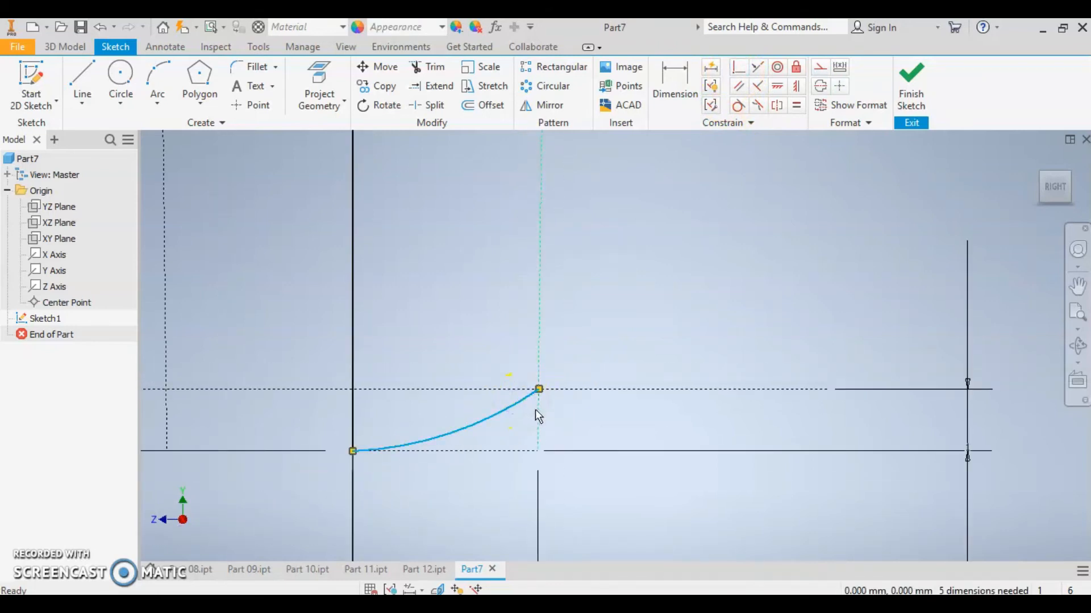
left_click(502, 390, "ctrl")
left_click(738, 68)
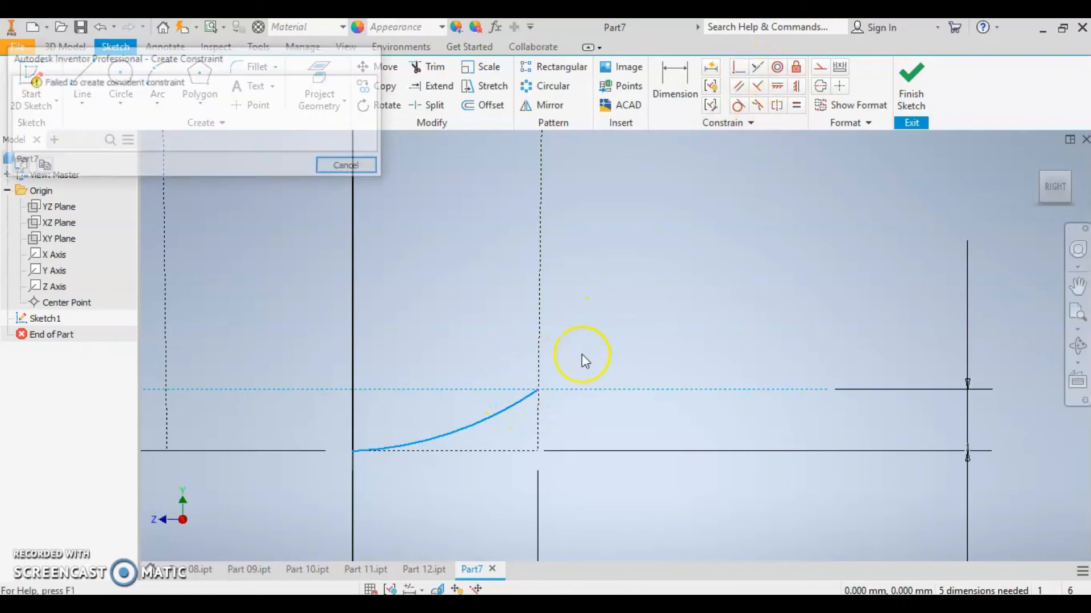
left_click(350, 166)
Step: Try to make the lower arc's lower end coincident with the vertical edge
scroll(652, 270, "up", 3)
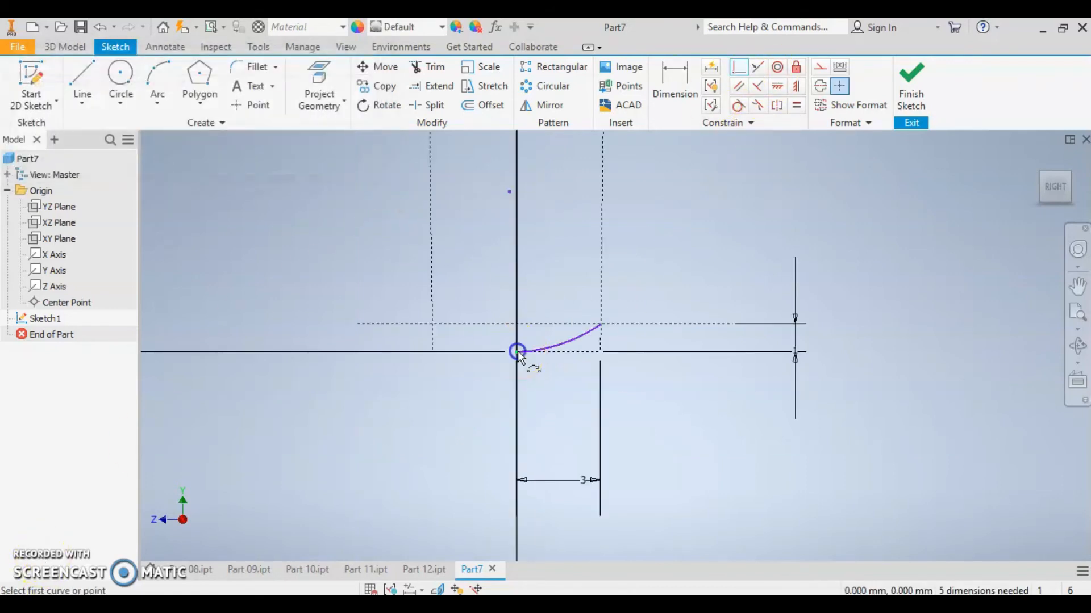
left_click(516, 342)
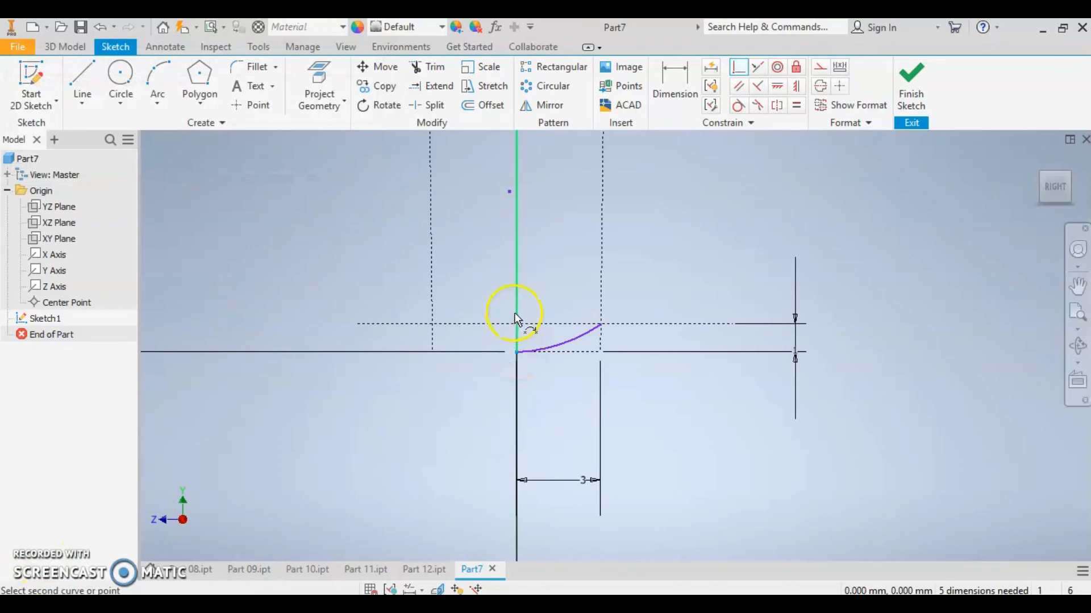
left_click(515, 314)
left_click(344, 166)
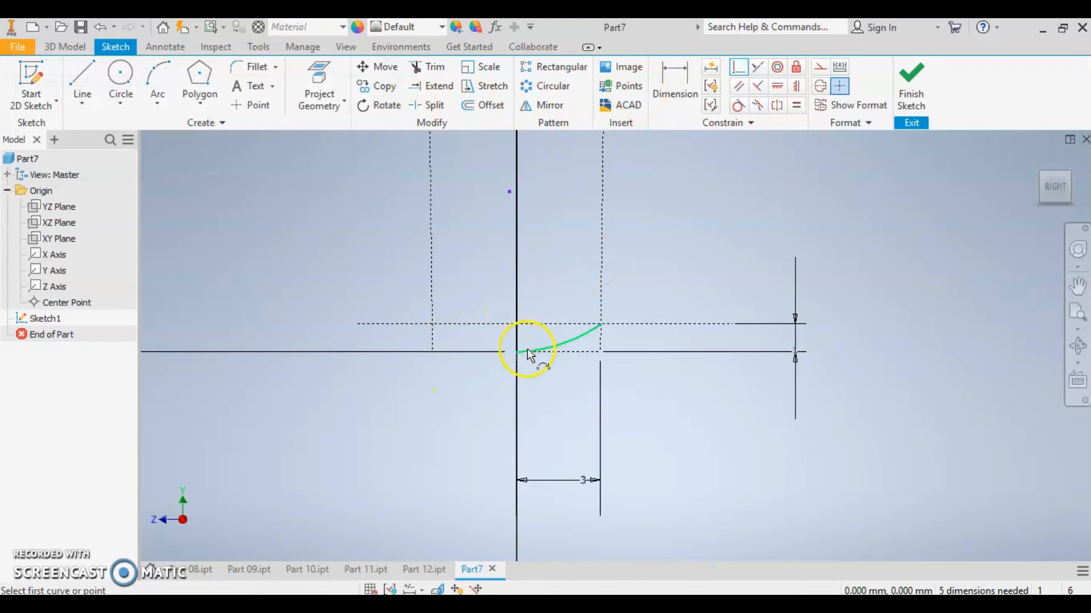
key("Escape")
Step: Examine the profile from its upper end to its lower end, checking how the lower arc meets the construction lines
scroll(564, 372, "down", 3)
scroll(611, 273, "down", 2)
scroll(611, 267, "down", 4)
middle_click_drag(611, 220, 536, 391)
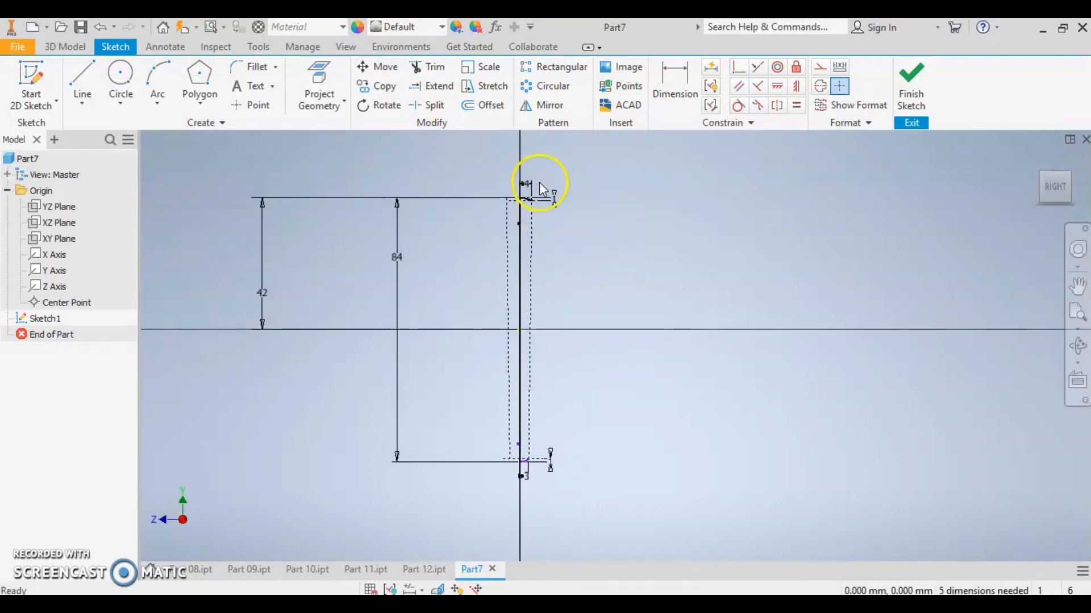
scroll(537, 183, "up", 5)
middle_click_drag(458, 376, 489, 220)
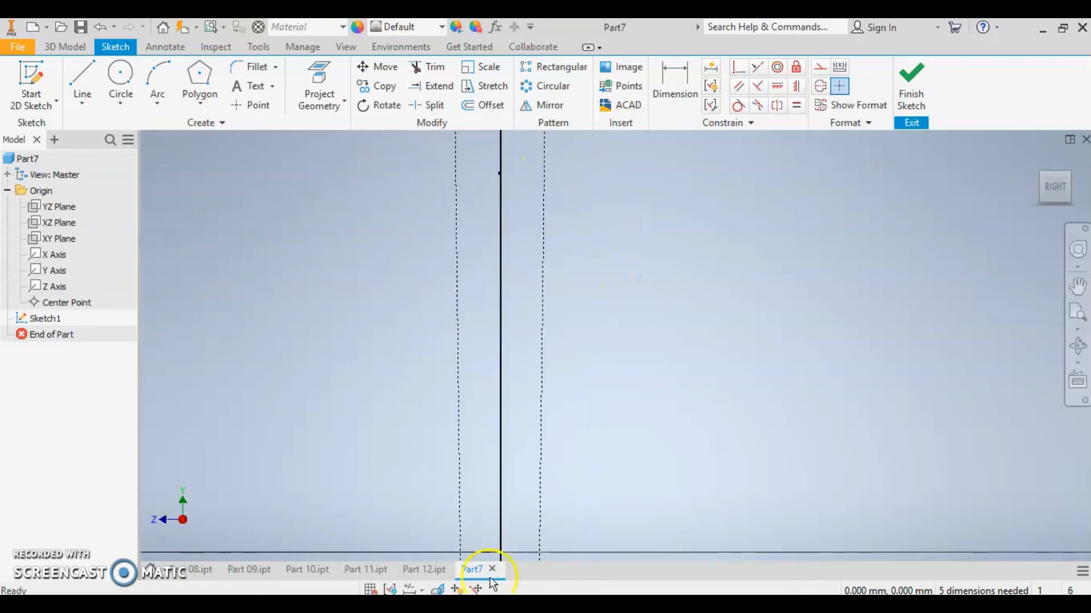
scroll(523, 441, "down", 5)
scroll(536, 512, "up", 4)
scroll(584, 348, "down", 4)
scroll(499, 533, "up", 1)
scroll(510, 549, "down", 3)
scroll(508, 548, "up", 8)
left_click(571, 332)
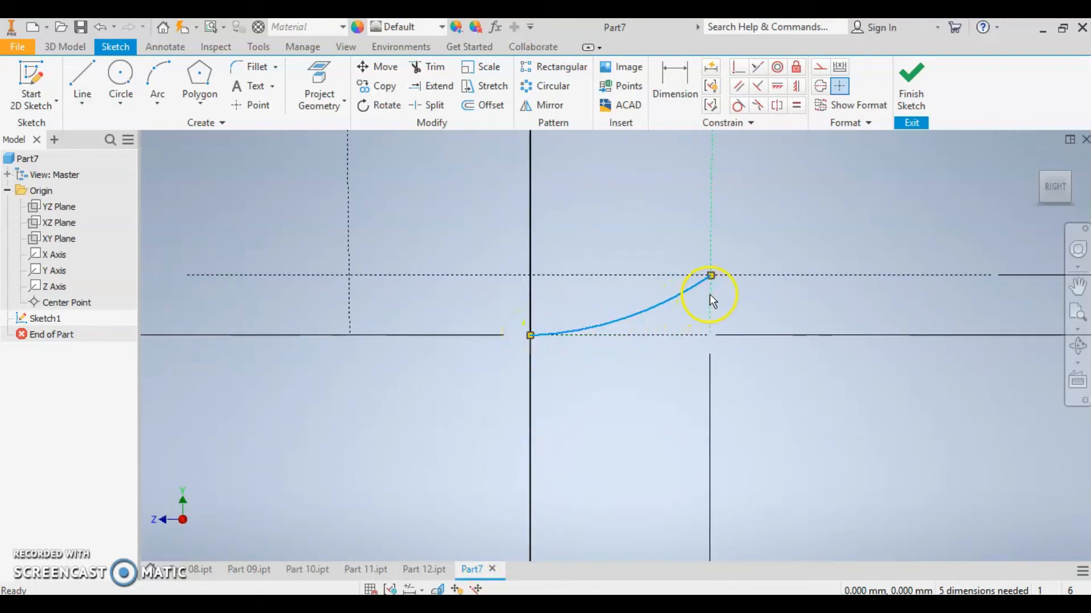
key("Escape")
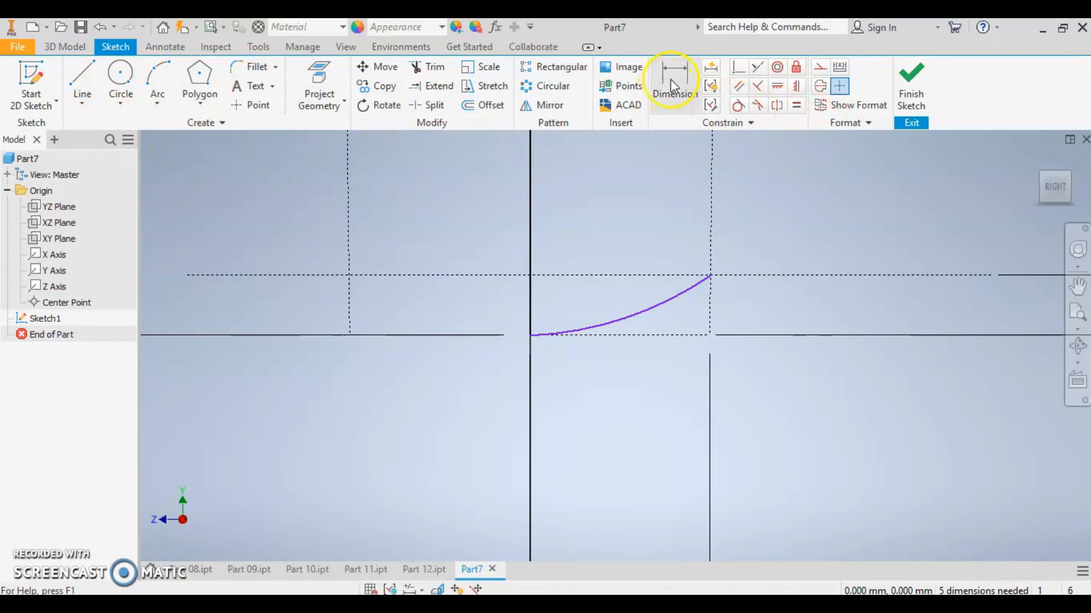
Step: Draw a line from the lower arc's upper end to the upper arc's lower end, about 82 mm long
left_click(84, 79)
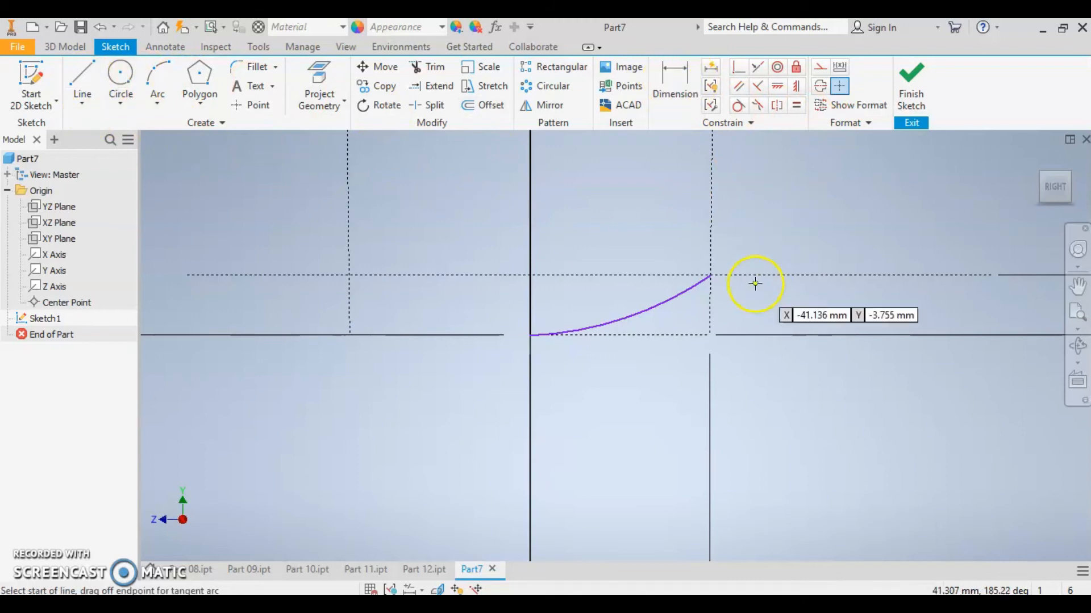
left_click(710, 276)
scroll(749, 249, "up", 2)
scroll(749, 248, "up", 3)
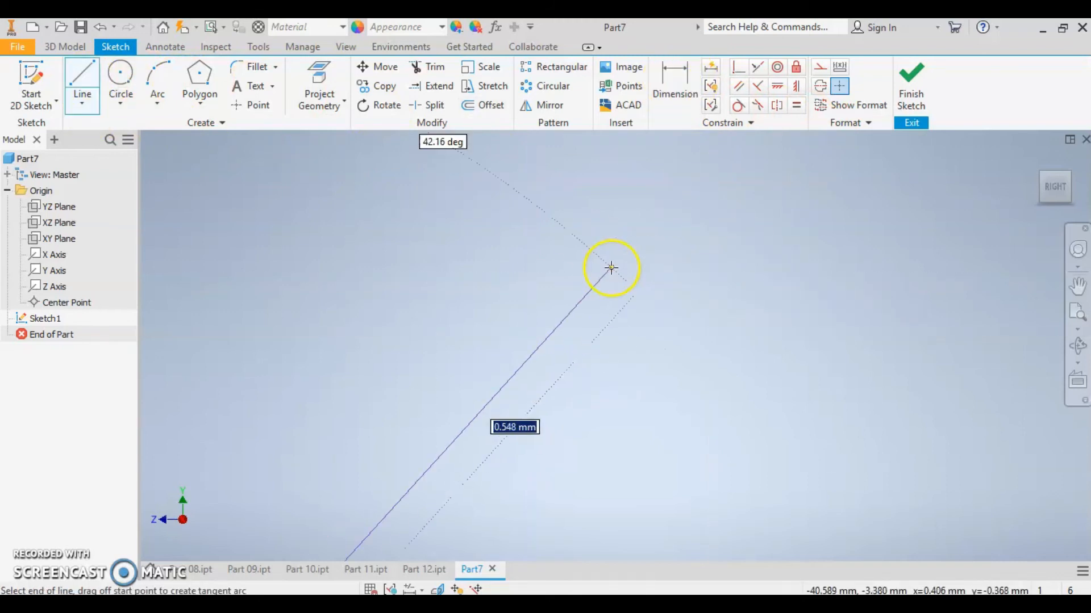
scroll(603, 265, "down", 2)
scroll(628, 341, "up", 4)
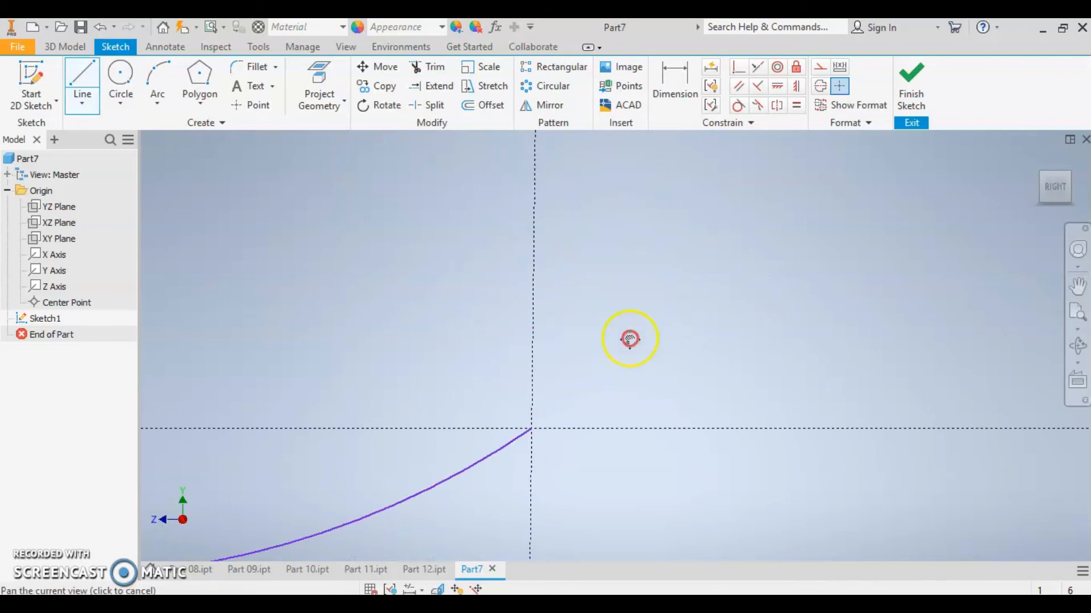
scroll(561, 370, "down", 5)
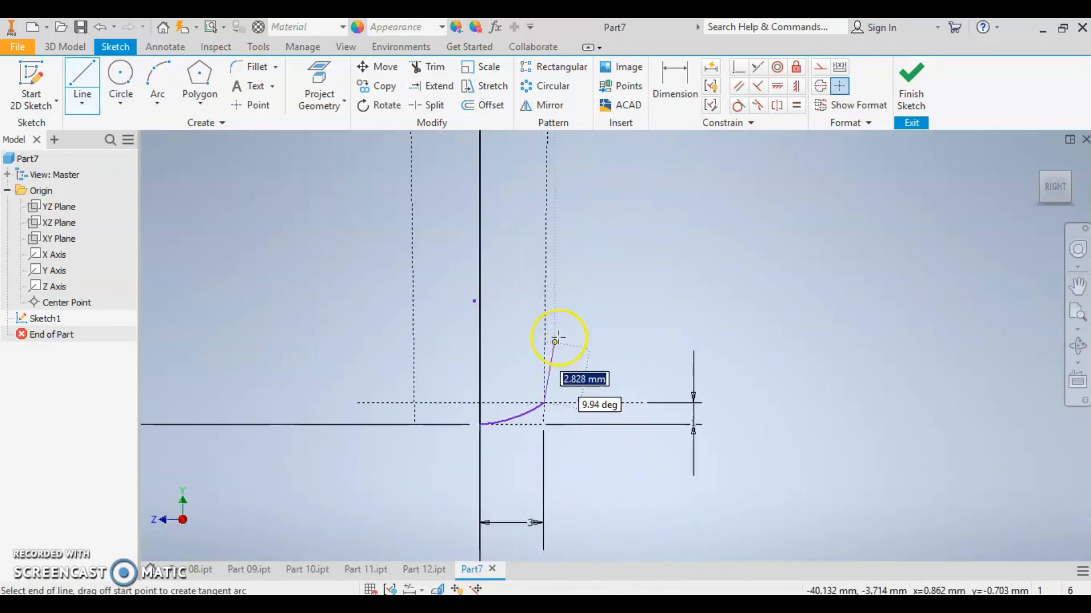
middle_click_drag(602, 205, 575, 583)
scroll(570, 359, "up", 3)
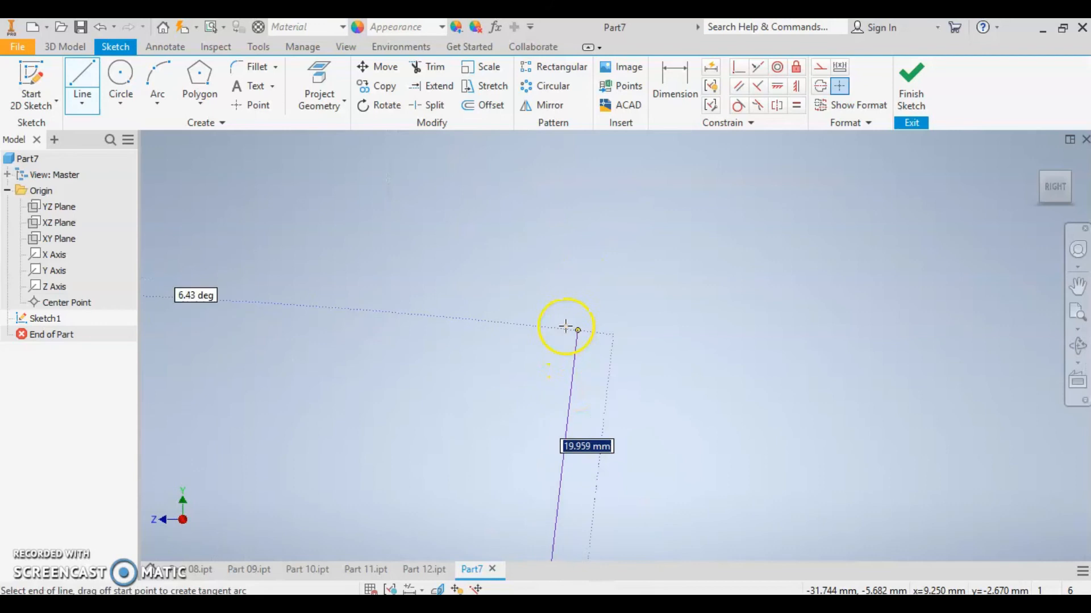
scroll(589, 312, "down", 5)
scroll(575, 215, "down", 2)
scroll(577, 215, "up", 3)
middle_click_drag(577, 215, 427, 314)
scroll(427, 315, "down", 3)
scroll(438, 341, "up", 8)
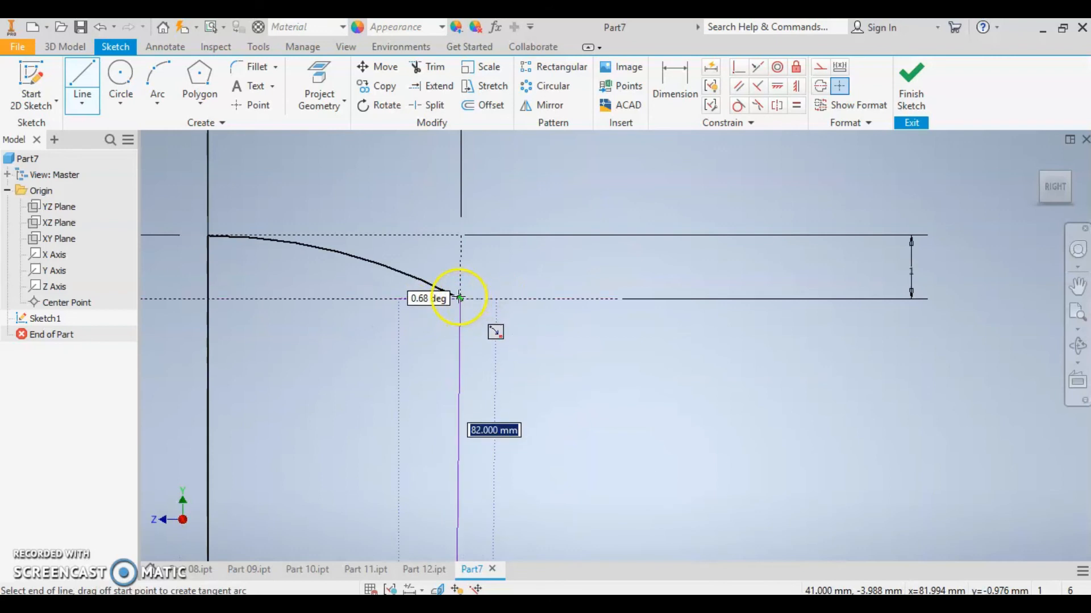
left_click(459, 300)
key("Escape")
Step: Make the lower arc's centre point coincident with the vertical edge
scroll(509, 343, "down", 3)
scroll(512, 467, "up", 5)
middle_click_drag(478, 477, 477, 363)
scroll(449, 374, "up", 6)
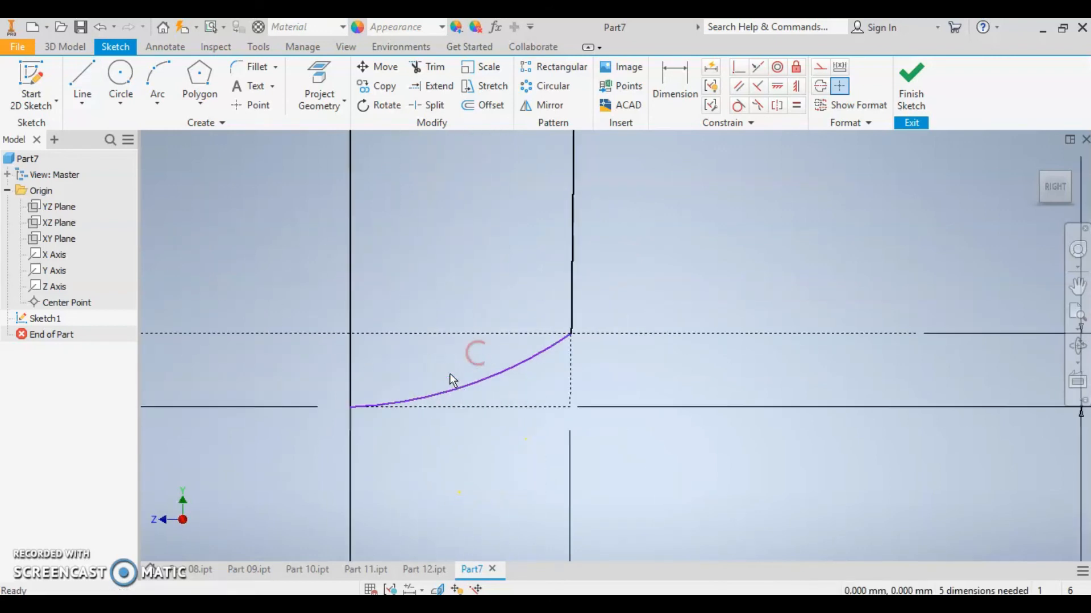
scroll(457, 382, "down", 4)
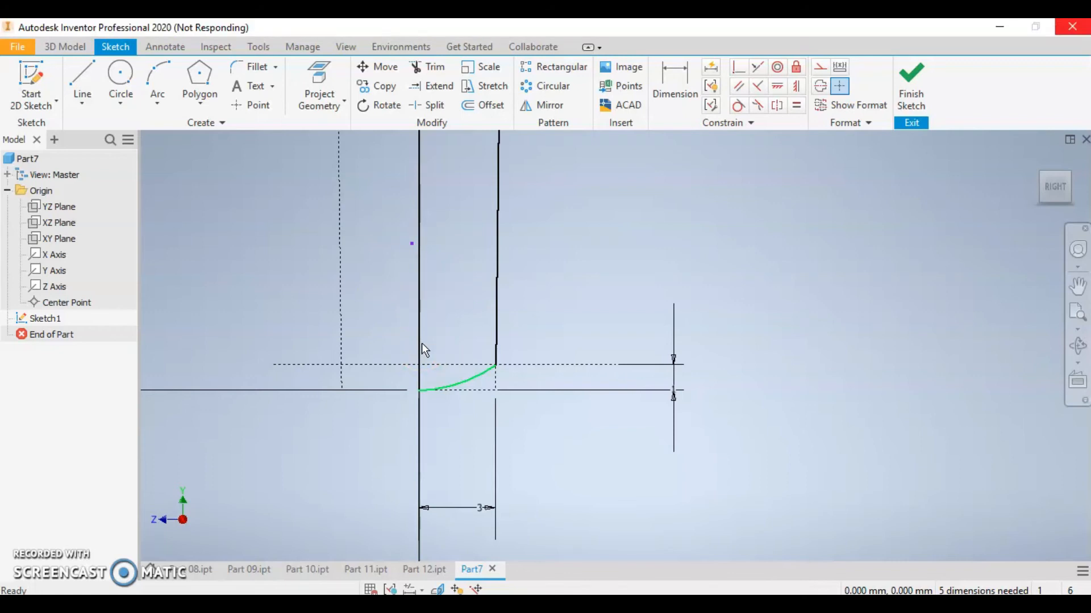
scroll(411, 278, "up", 3)
left_click(410, 264)
left_click(415, 241, "ctrl")
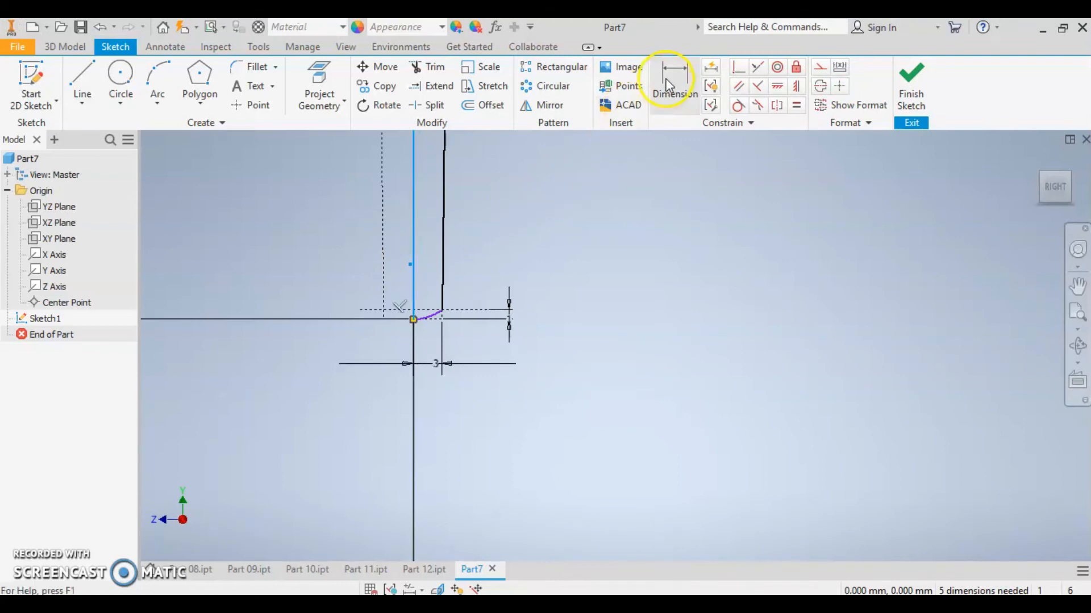
left_click(737, 67)
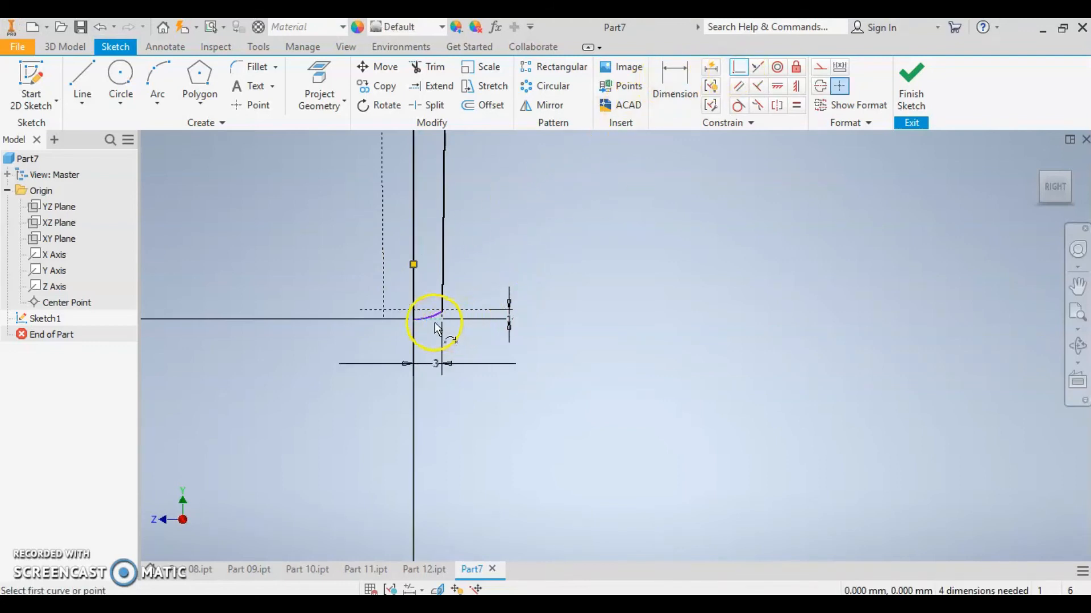
scroll(426, 324, "down", 3)
key("Escape")
Step: Delete the coincident constraints that join the lower arc's lower end to the vertical edge and the lower construction line
scroll(395, 324, "down", 6)
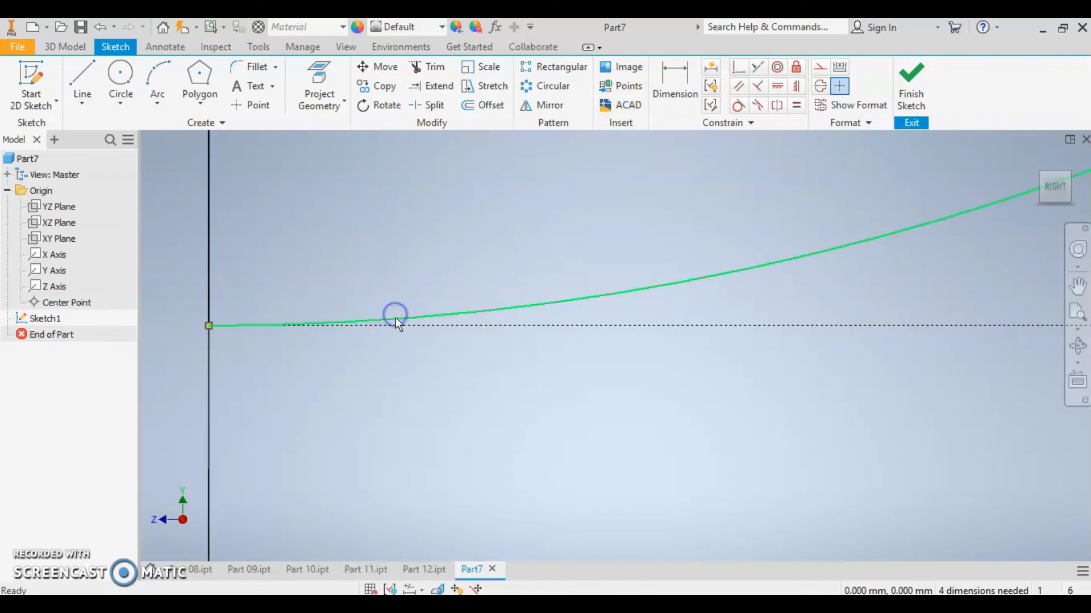
left_click(396, 318)
left_click(209, 326)
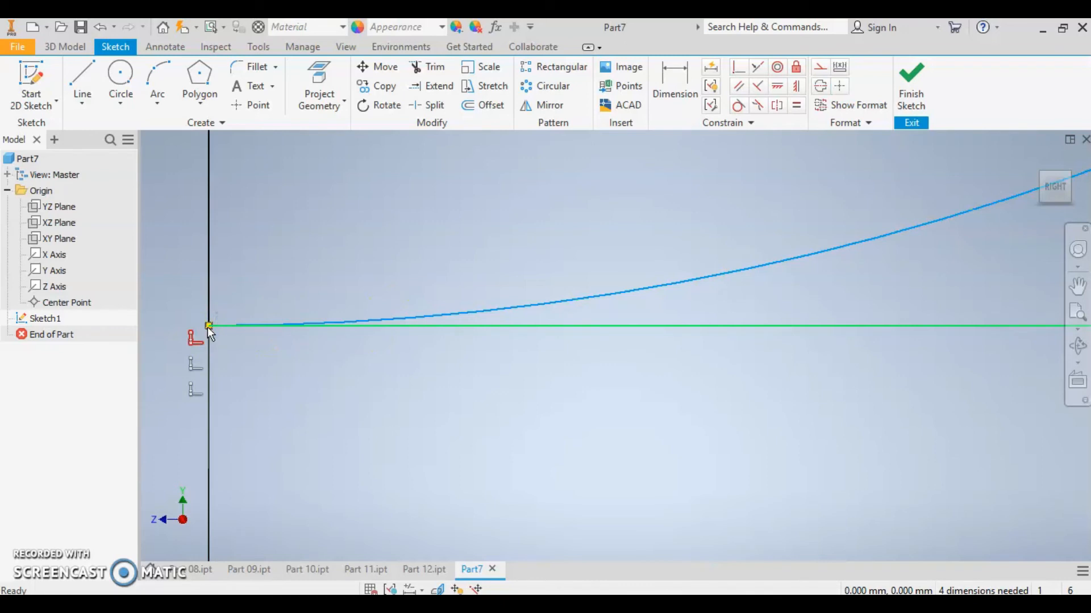
left_click(193, 340)
key("Delete")
left_click(209, 326)
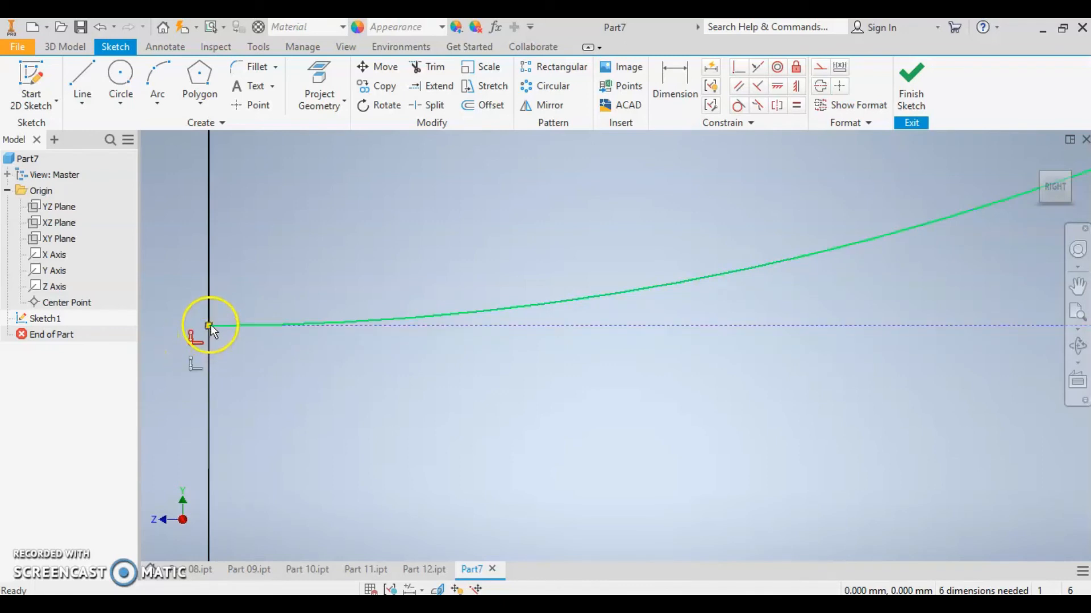
key("Delete")
Step: Make the lower arc's lower end coincident with the lower end of the vertical edge
left_click(209, 328)
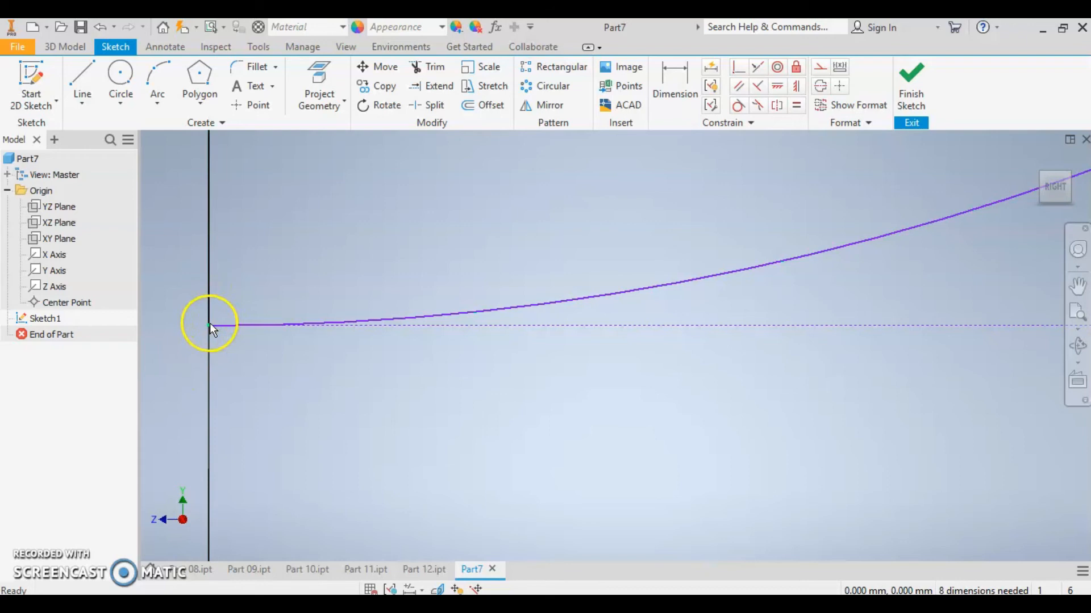
left_click(209, 311)
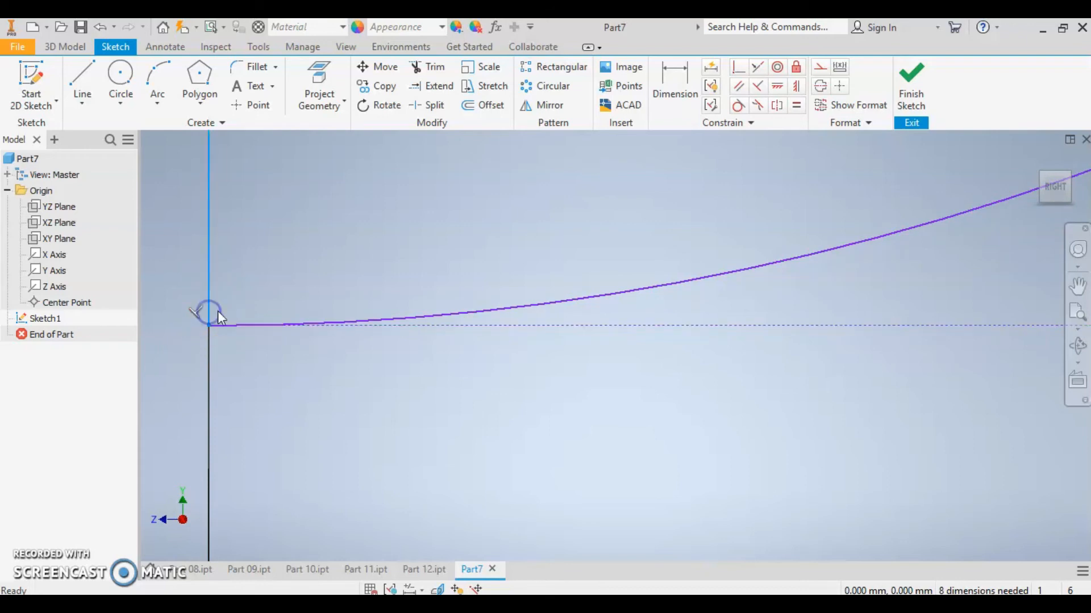
left_click(736, 73)
left_click(343, 166)
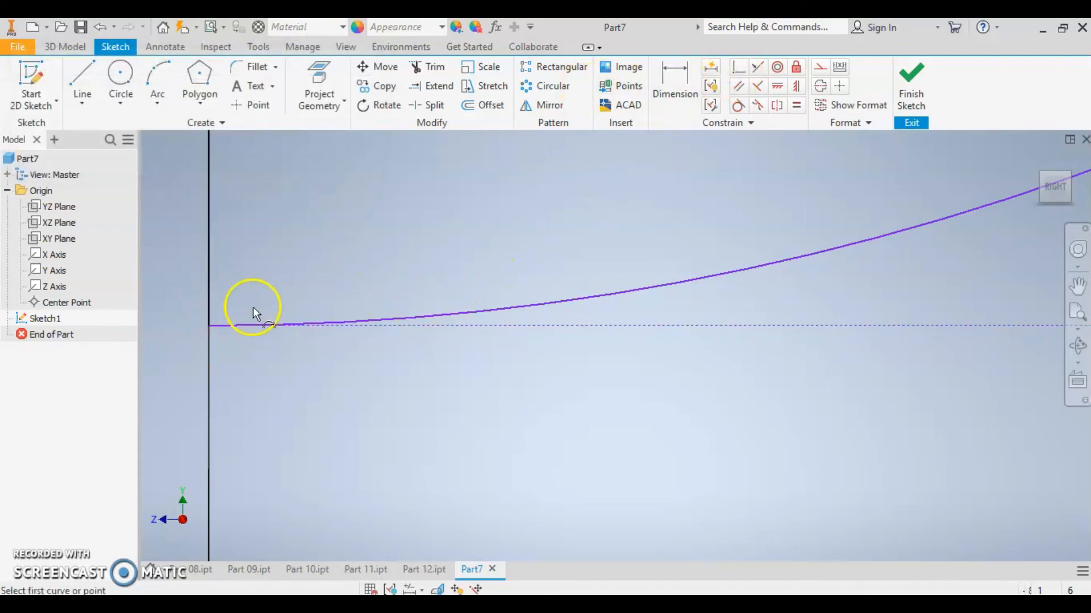
left_click(237, 324)
left_click(212, 327)
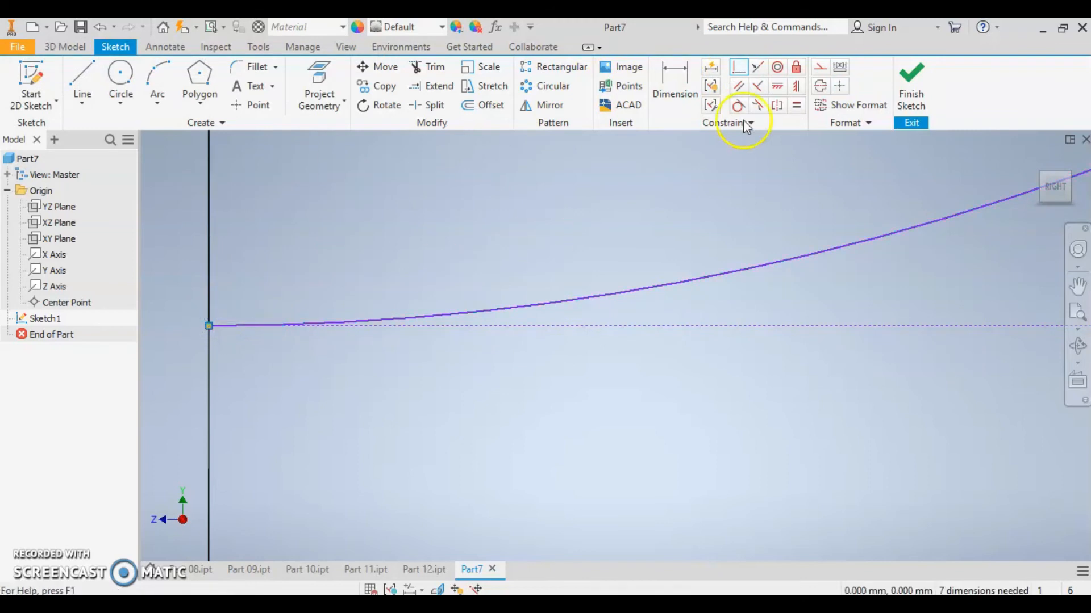
Step: Make the lower arc's upper end coincident with the horizontal construction line above the profile's lower edge
left_click(609, 369)
scroll(615, 367, "up", 10)
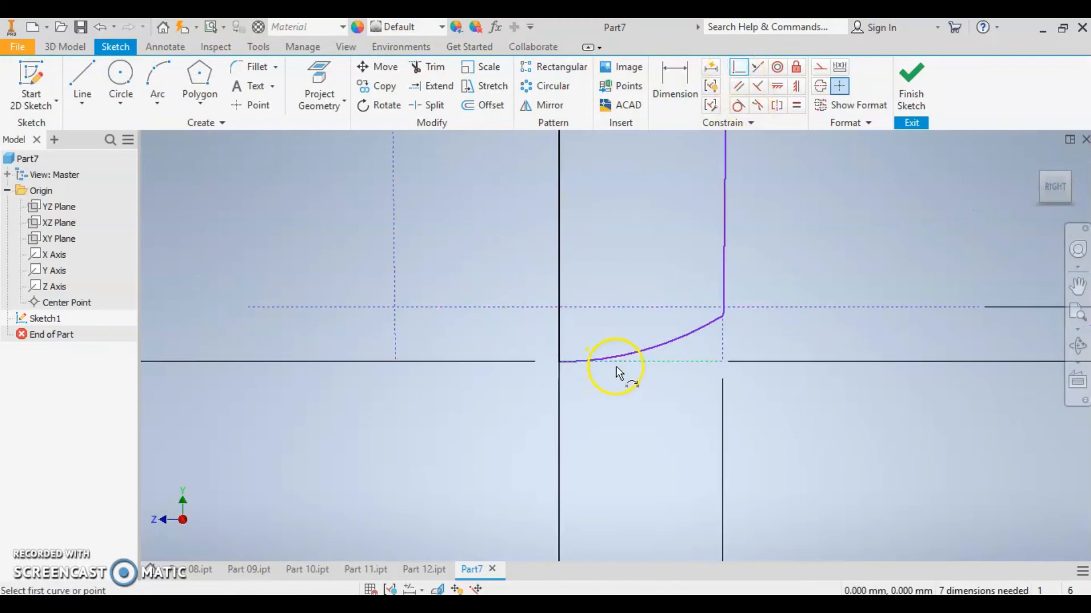
scroll(640, 329, "down", 6)
left_click(647, 447)
key("Escape")
left_click(627, 455)
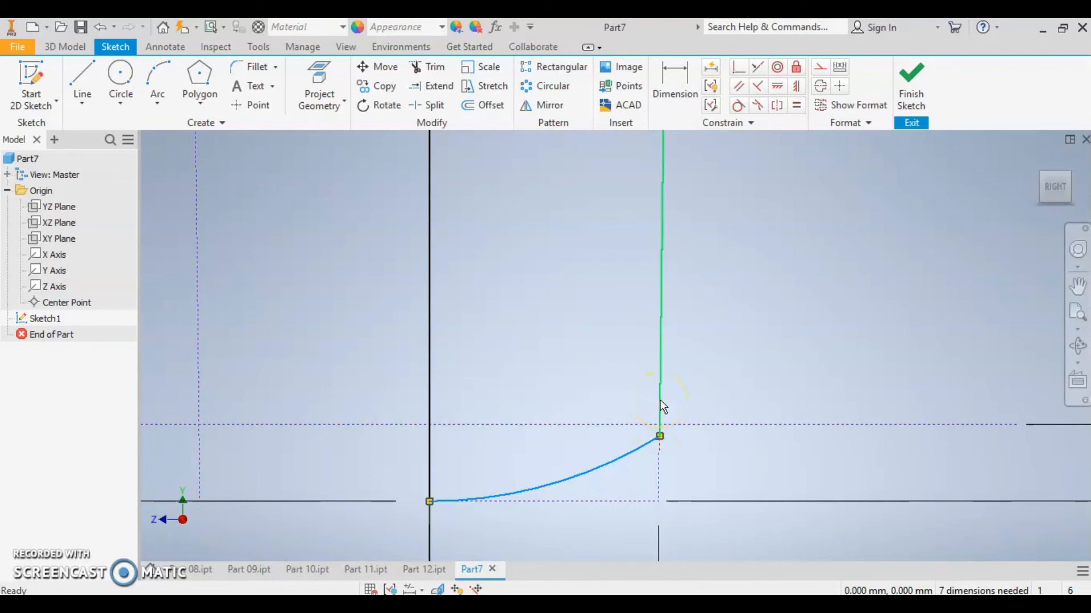
left_click(683, 443)
left_click(660, 435)
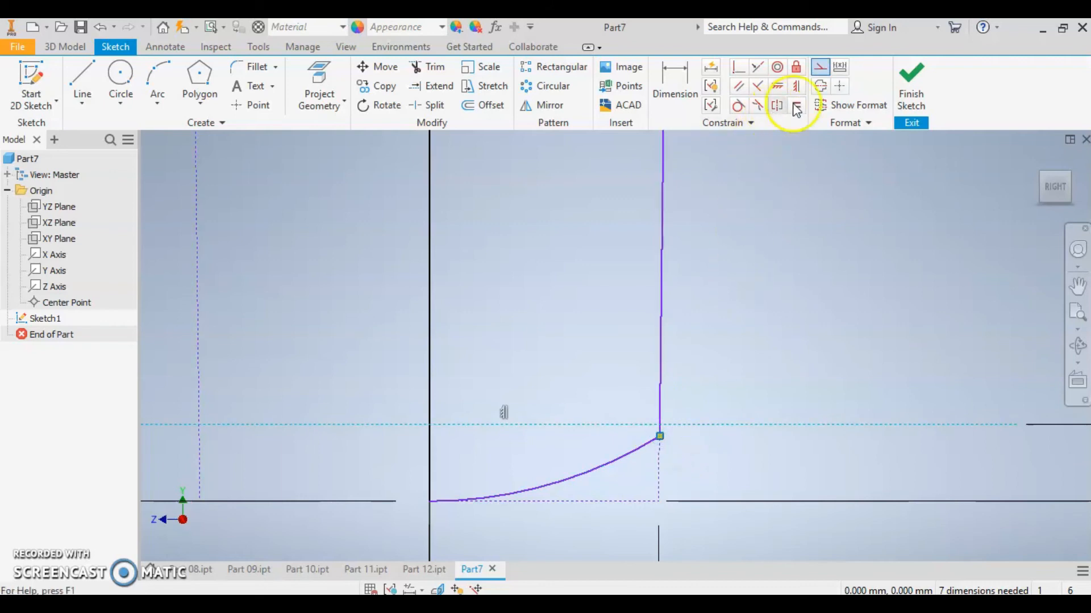
left_click(734, 66)
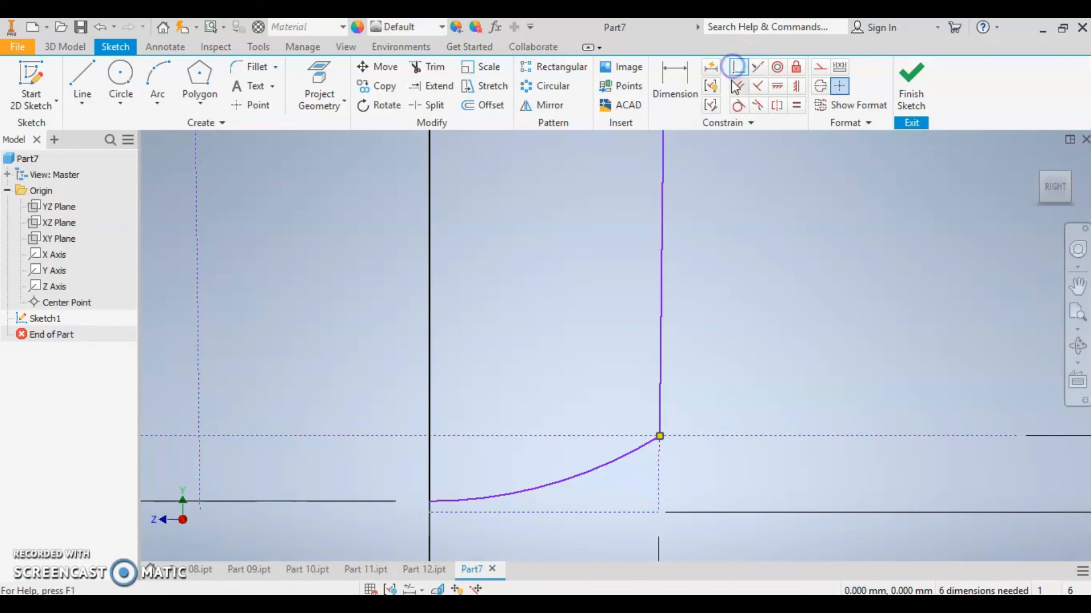
Step: Make the short horizontal construction line at the profile's base coincident with the lower arc's lower end
scroll(684, 350, "down", 4)
scroll(684, 357, "down", 3)
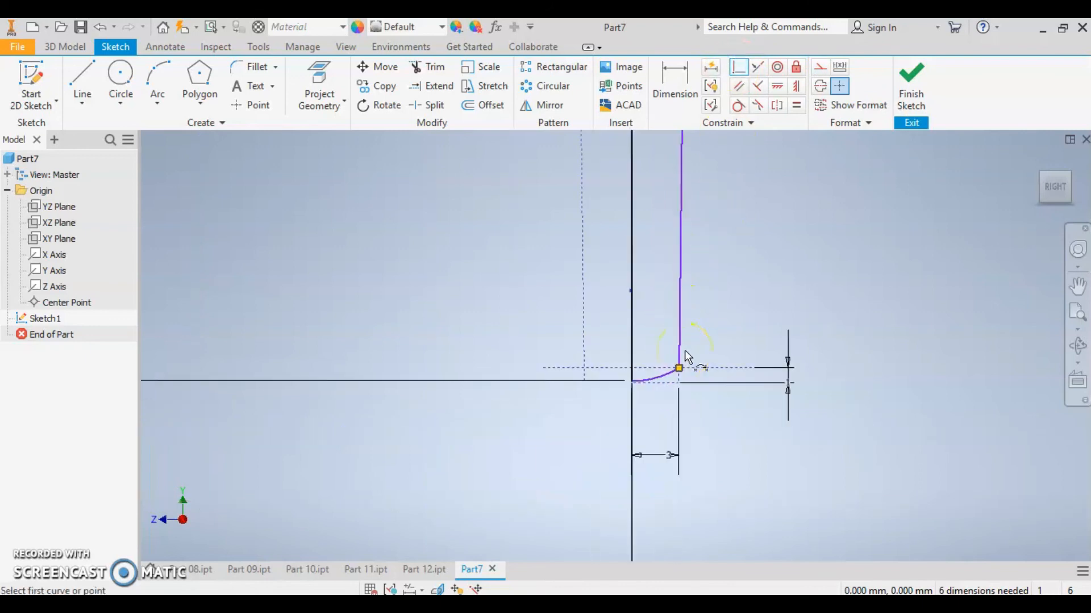
scroll(687, 356, "up", 5)
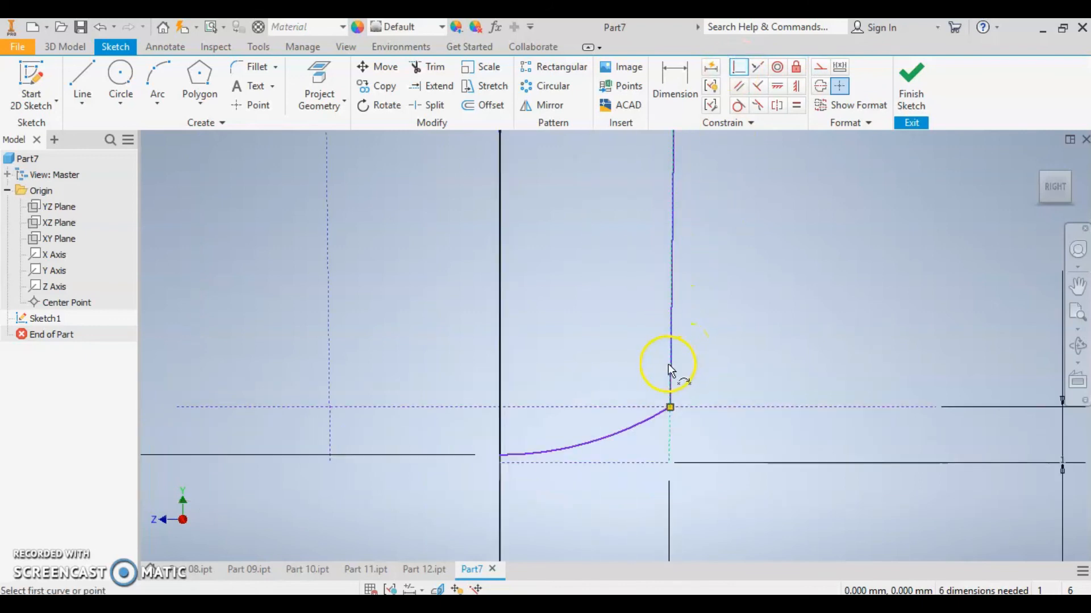
left_click(511, 462)
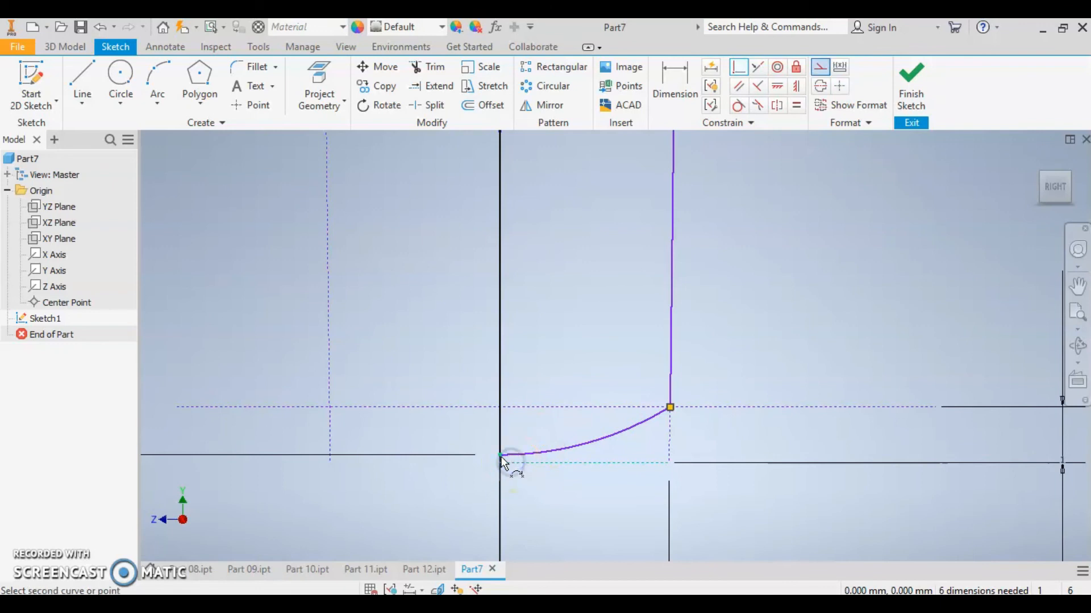
left_click(500, 456)
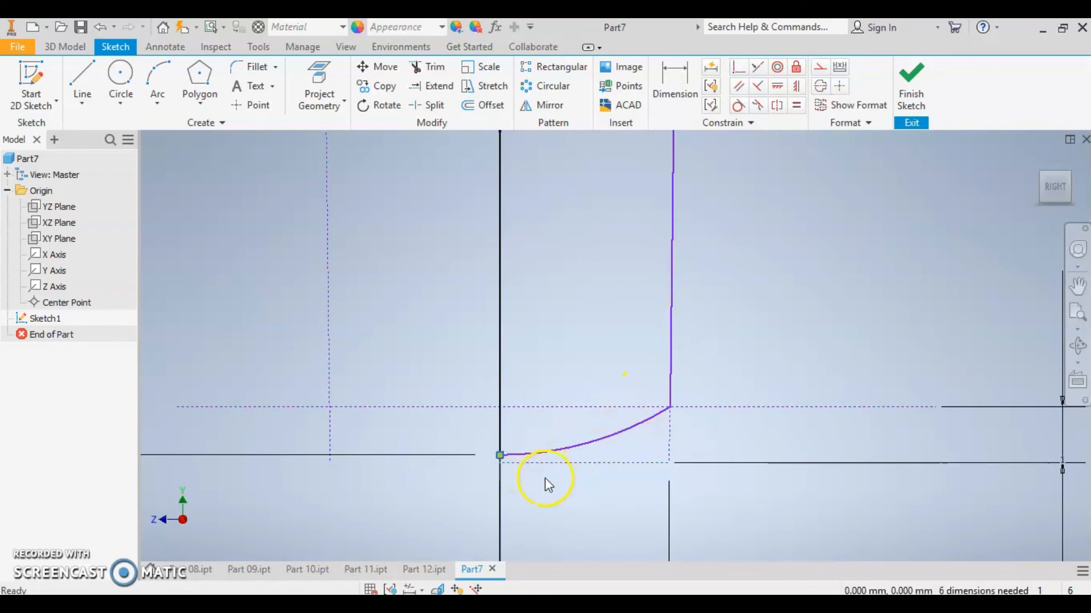
left_click(556, 462)
left_click(819, 67)
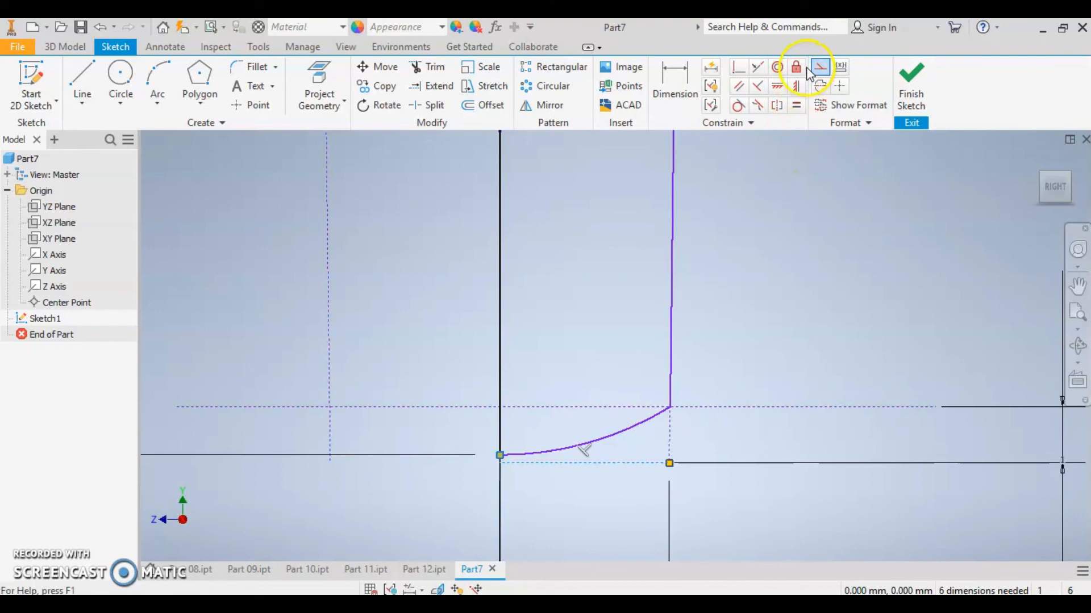
left_click(739, 67)
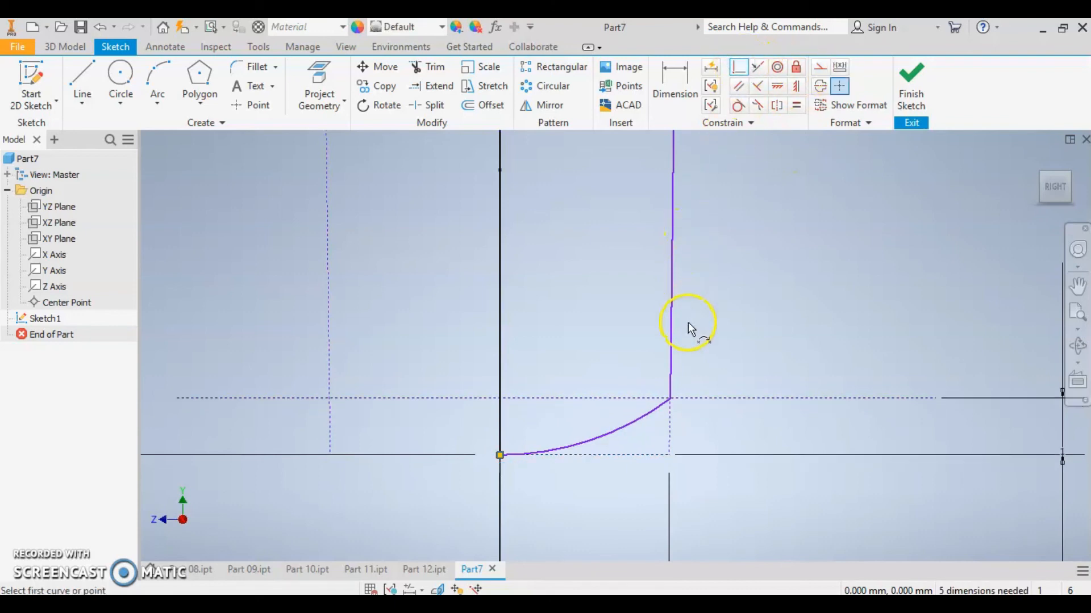
Step: Examine both ends of the profile, checking how the arcs meet the slanted line, vertical edge and construction lines
scroll(731, 400, "down", 4)
scroll(674, 373, "up", 3)
scroll(676, 377, "down", 5)
scroll(682, 341, "down", 5)
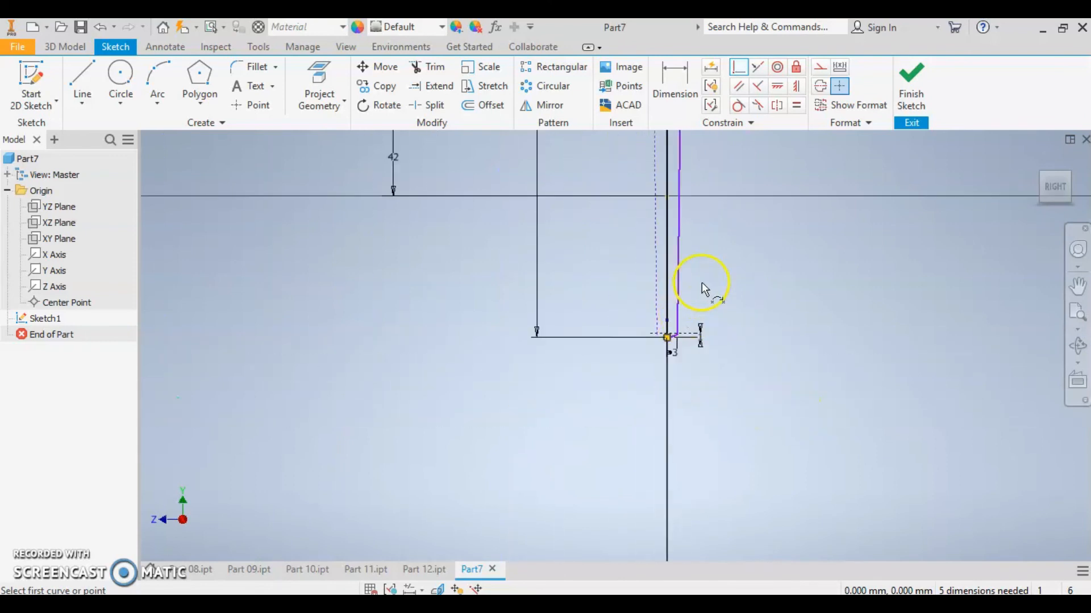
scroll(657, 352, "up", 5)
middle_click_drag(623, 457, 617, 330)
scroll(603, 463, "up", 5)
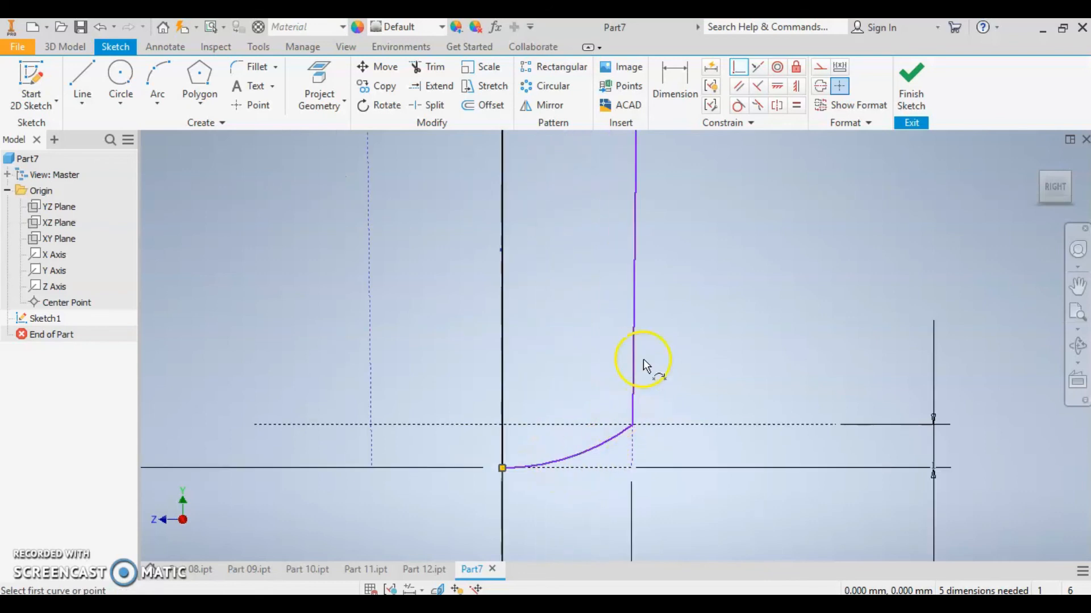
scroll(644, 359, "down", 10)
middle_click_drag(646, 296, 647, 297)
scroll(638, 244, "up", 3)
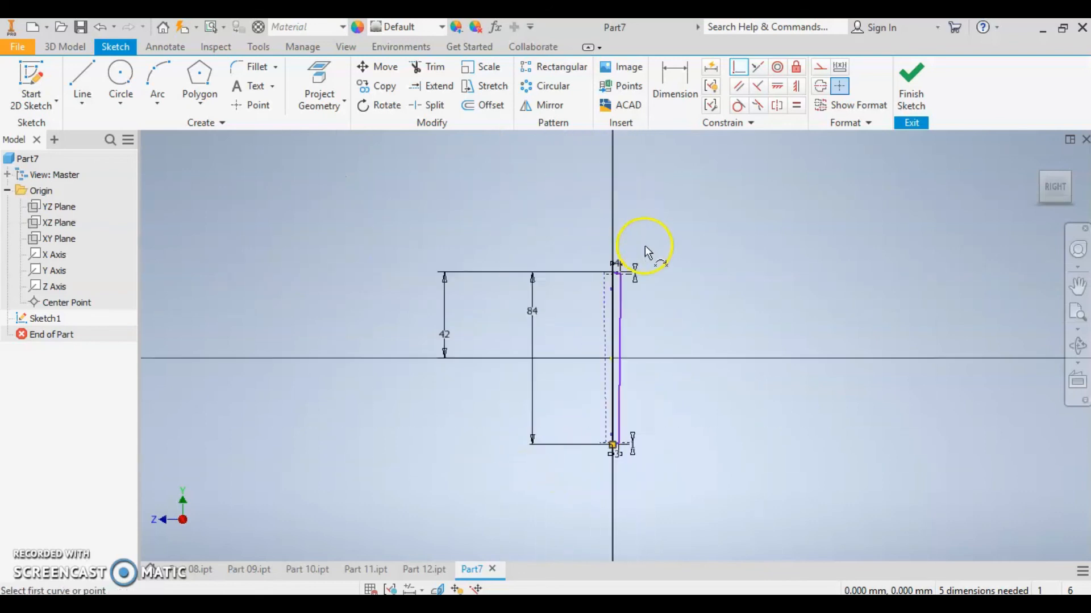
scroll(618, 315, "up", 5)
scroll(559, 351, "up", 4)
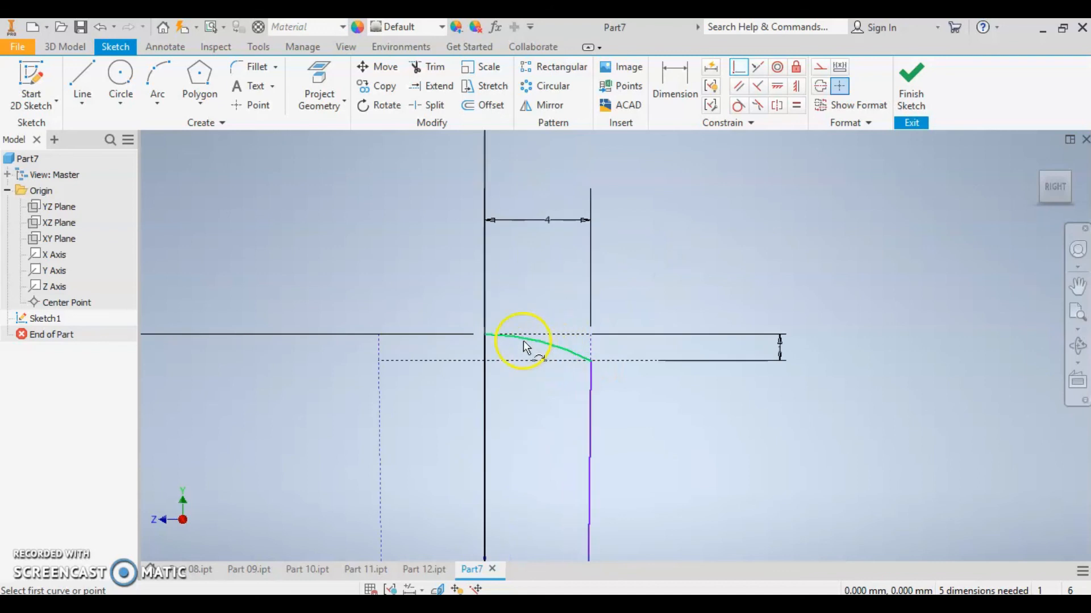
scroll(525, 348, "up", 5)
scroll(523, 348, "down", 4)
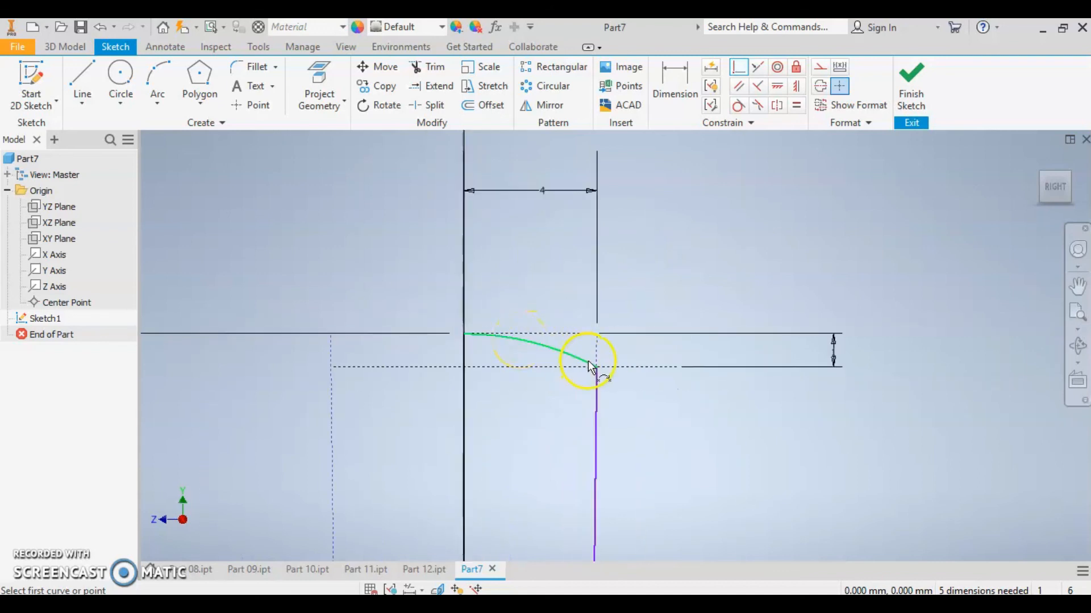
scroll(614, 377, "down", 5)
middle_click_drag(642, 402, 640, 352)
scroll(612, 303, "up", 4)
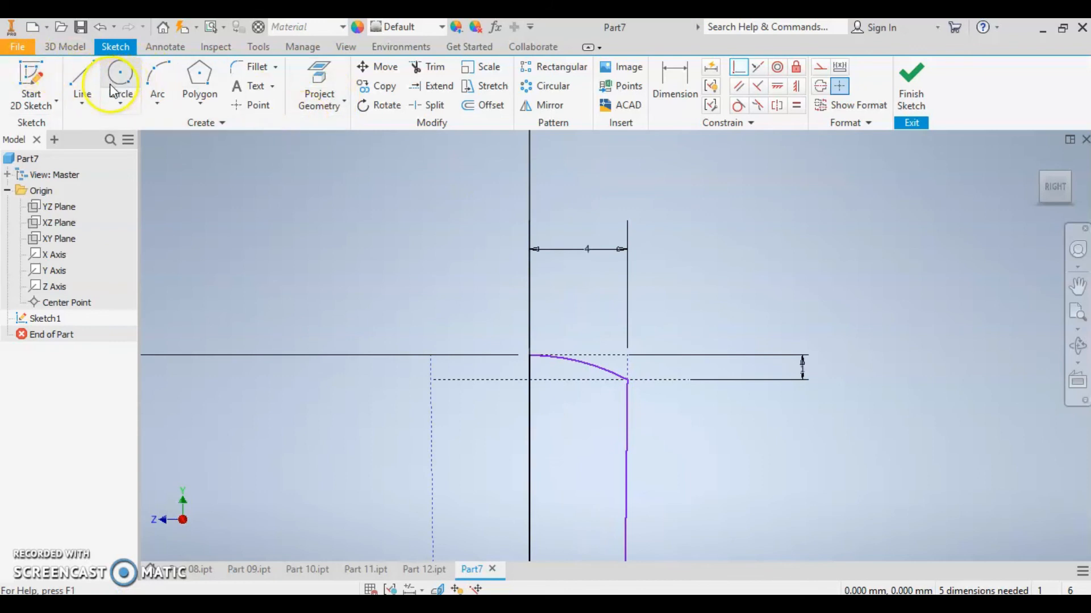
Step: Dimension the upper arc's radius, accepting the proposed value
left_click(675, 86)
left_click(588, 370)
left_click(578, 422)
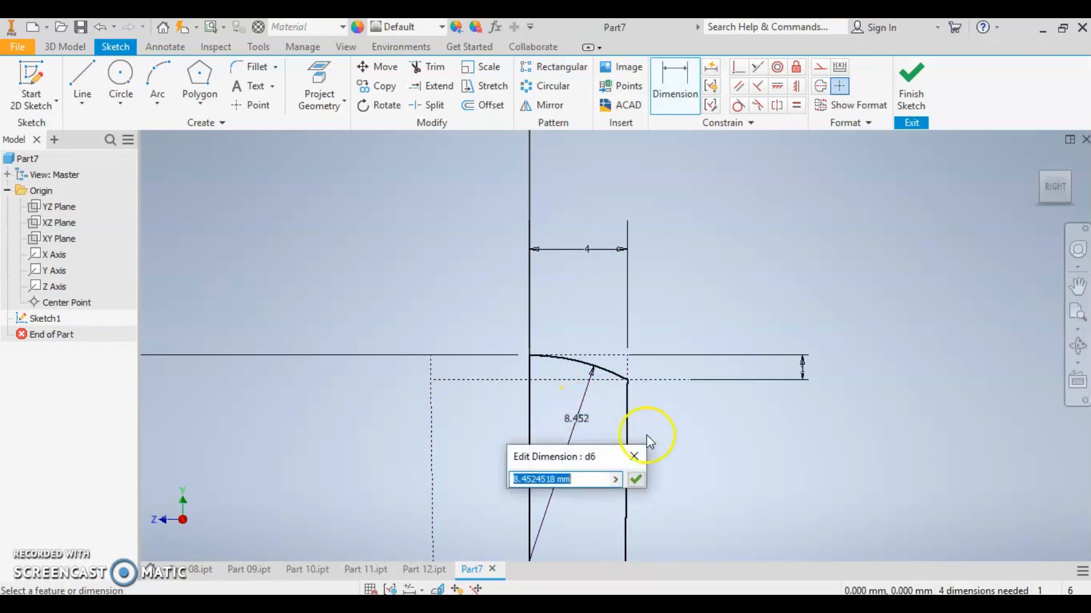
scroll(693, 443, "up", 5)
left_click(632, 480)
scroll(730, 512, "down", 5)
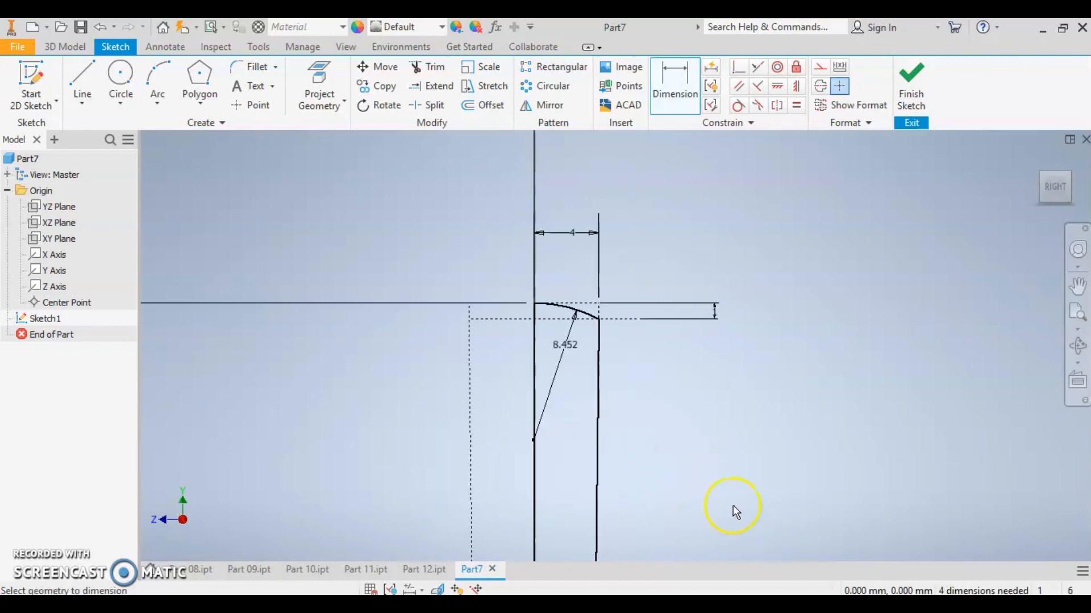
Step: Try to dimension the radius of the lower arc at the base of the profile
scroll(596, 310, "up", 5)
middle_click_drag(561, 396, 501, 135)
scroll(500, 137, "up", 1)
scroll(495, 342, "down", 7)
left_click(675, 85)
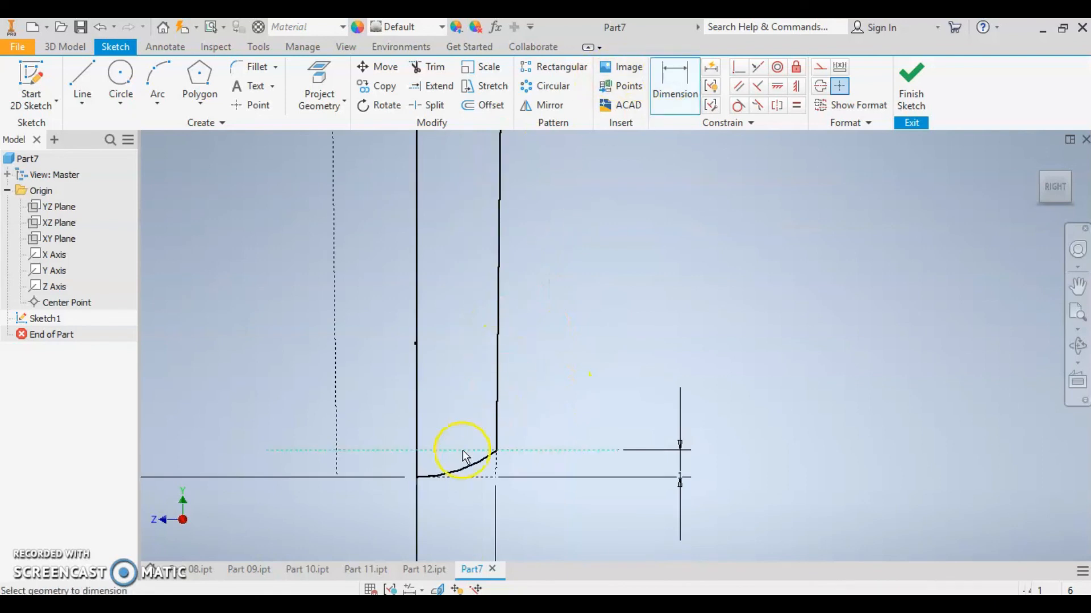
left_click(463, 470)
left_click(460, 417)
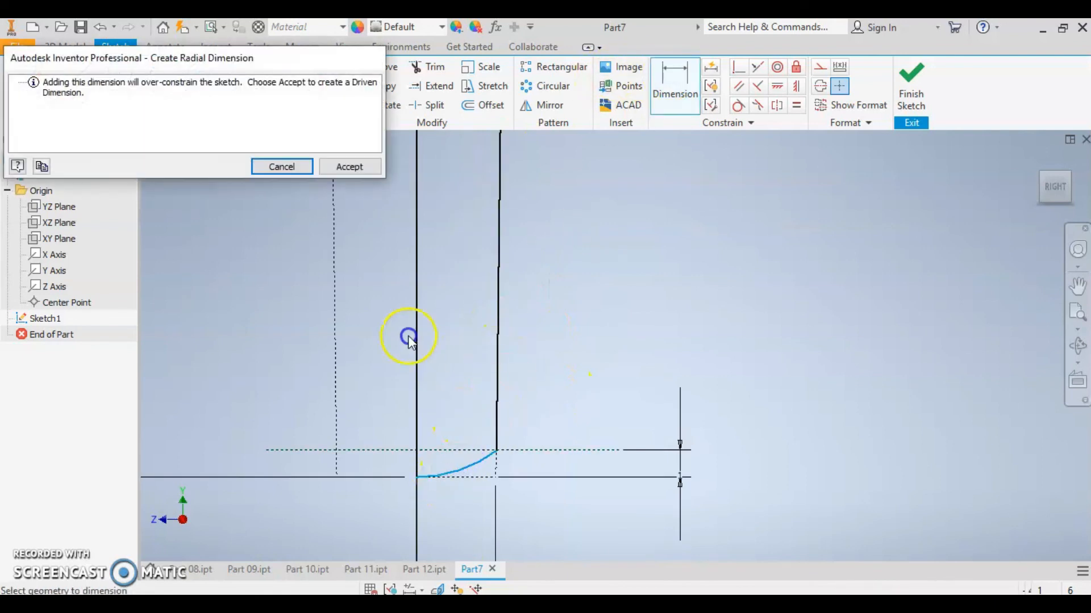
left_click(281, 166)
Step: Delete the upper arc's radius dimension from the sketch
scroll(596, 337, "up", 3)
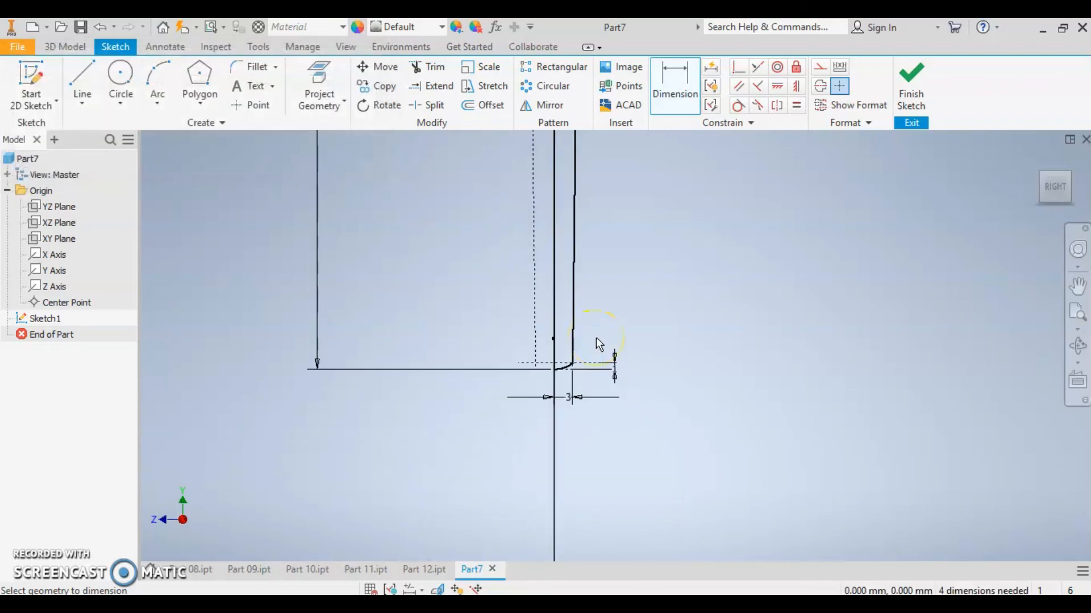
scroll(597, 343, "up", 2)
scroll(601, 190, "down", 3)
left_click(597, 200)
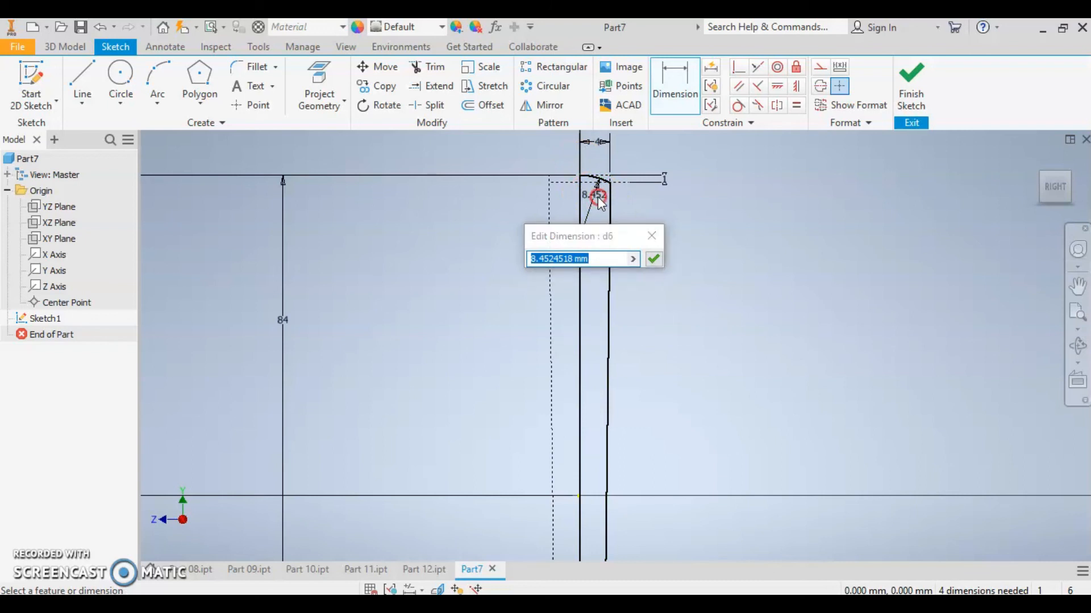
right_click(598, 198)
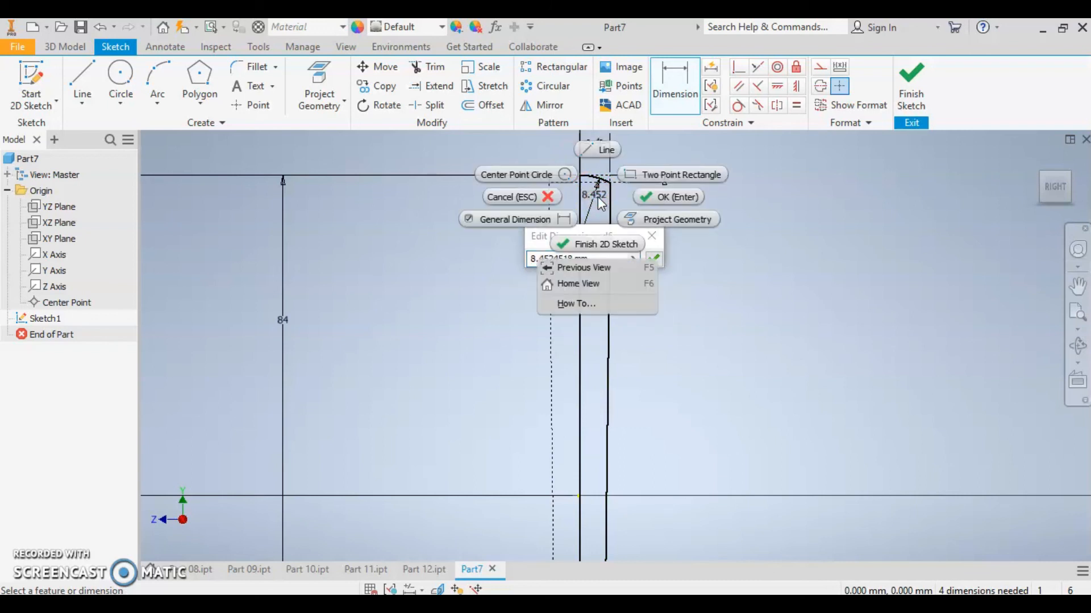
key("Escape")
key("Escape")
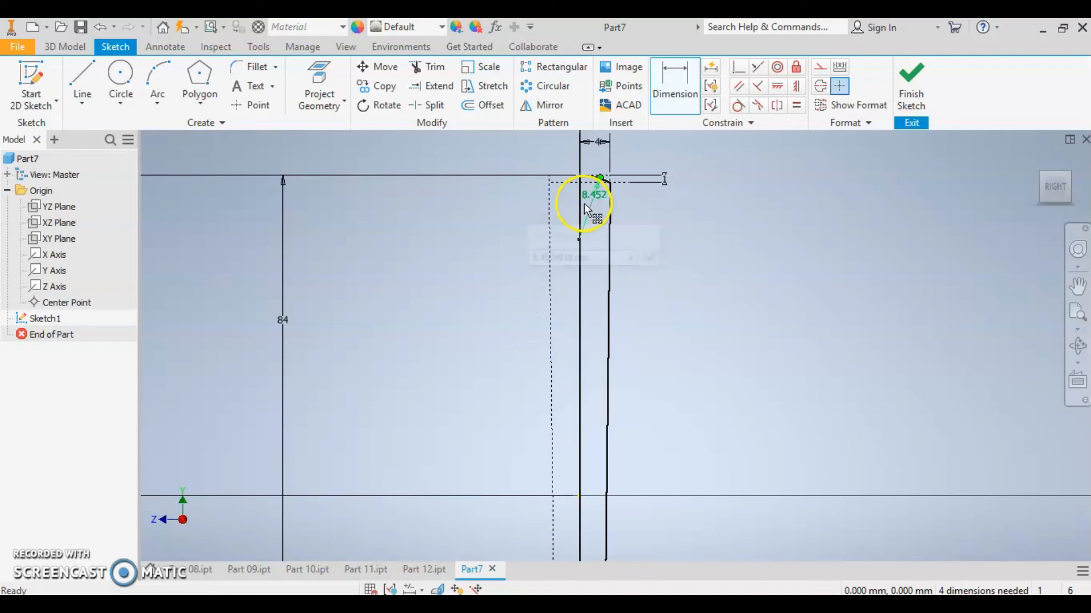
right_click(595, 196)
key("Delete")
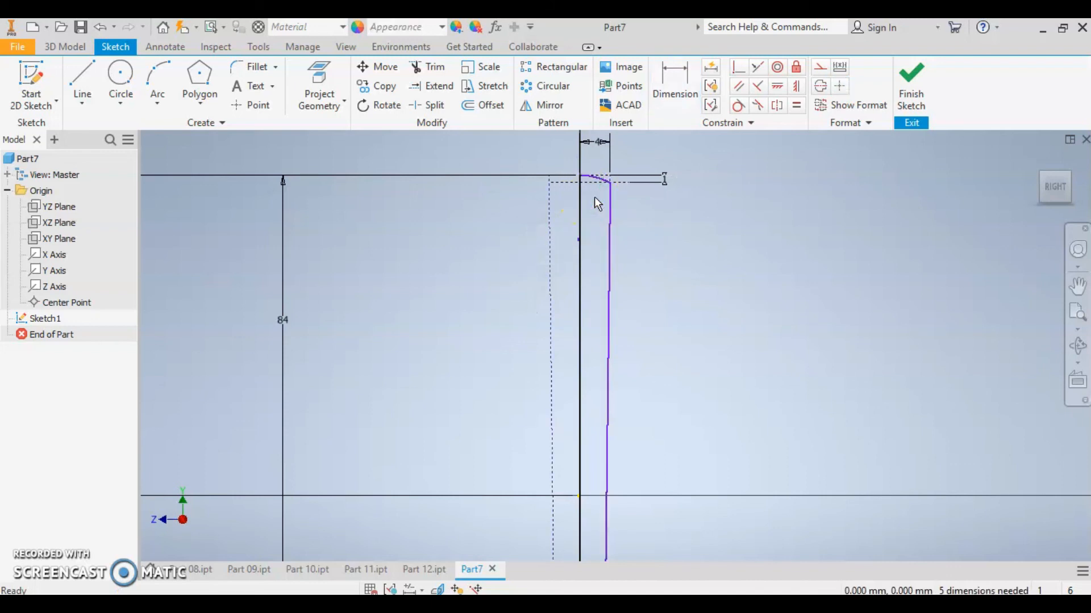
Step: Add a driven vertical dimension for the height of the profile's slanted line
left_click(688, 84)
scroll(621, 449, "up", 5)
scroll(618, 528, "down", 4)
middle_click_drag(639, 534, 607, 389)
scroll(604, 419, "up", 10)
scroll(316, 461, "down", 4)
scroll(248, 467, "up", 2)
scroll(246, 468, "up", 2)
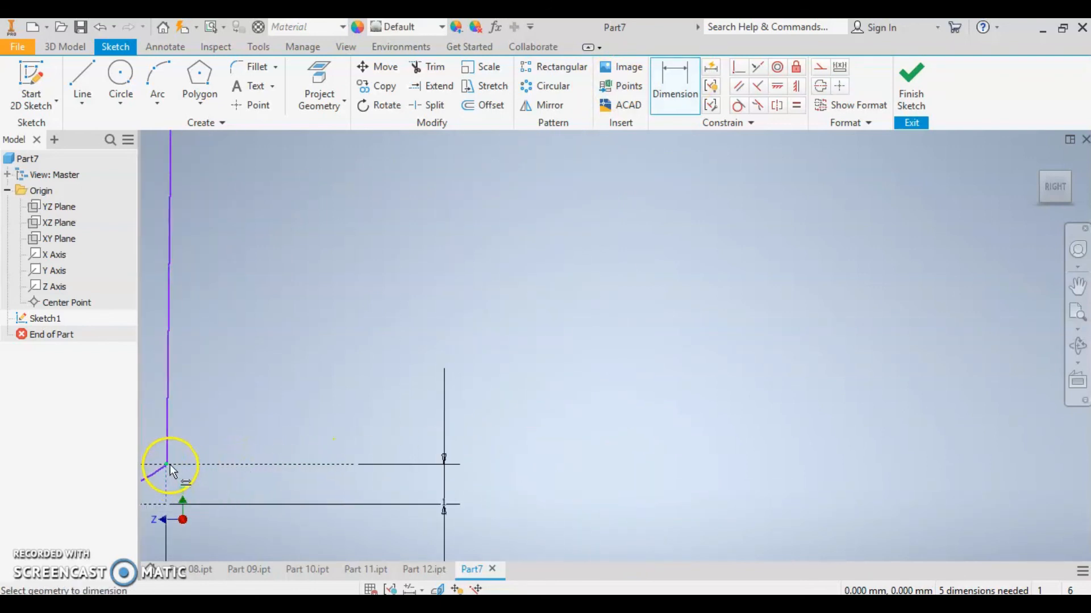
left_click(169, 464)
left_click(295, 372)
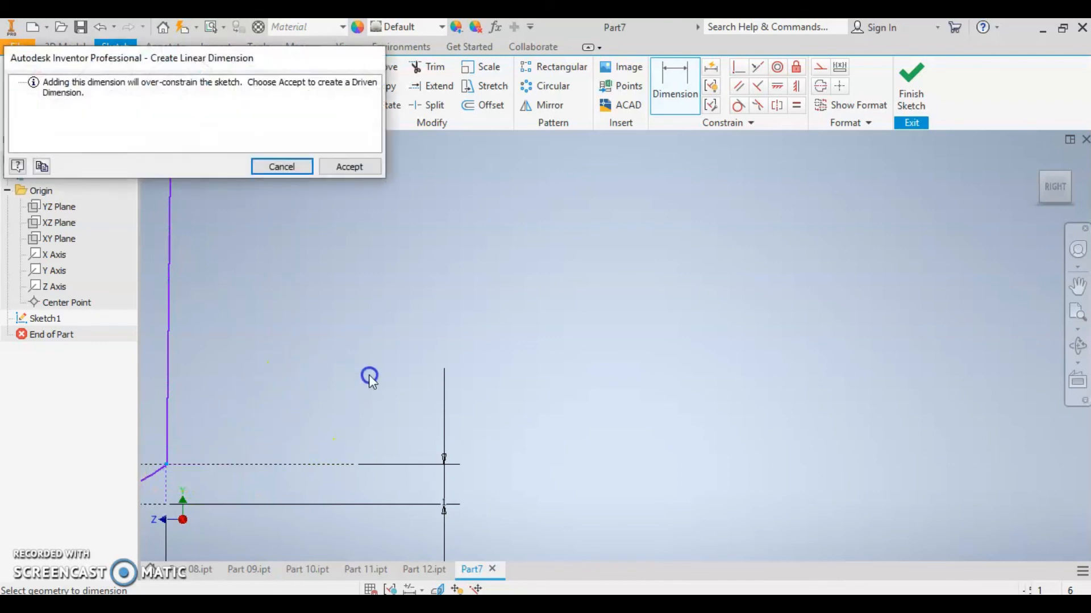
left_click(349, 166)
scroll(291, 340, "up", 3)
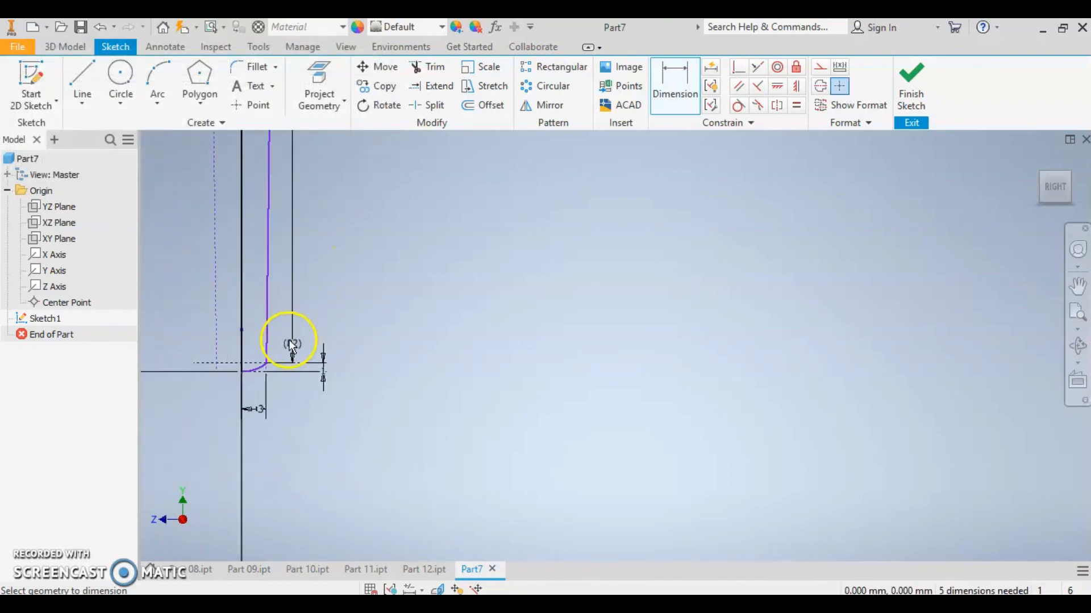
Step: Dimension the profile's width between the vertical edge and the slanted line's lower end, accepting the proposed value, and finish the sketch
scroll(252, 346, "up", 2)
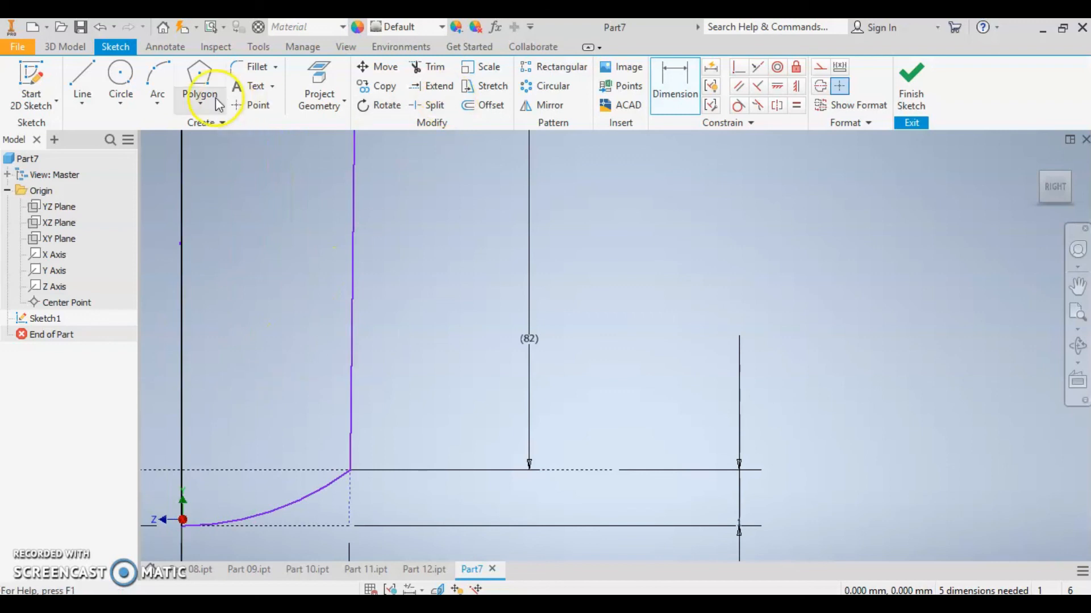
left_click(672, 90)
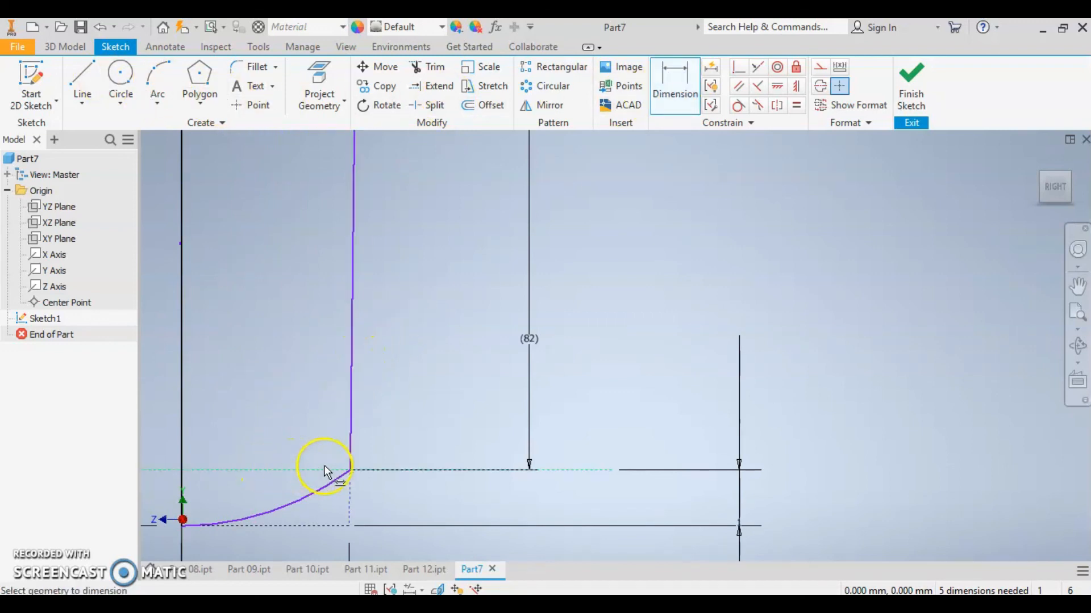
left_click(182, 441)
left_click(259, 382)
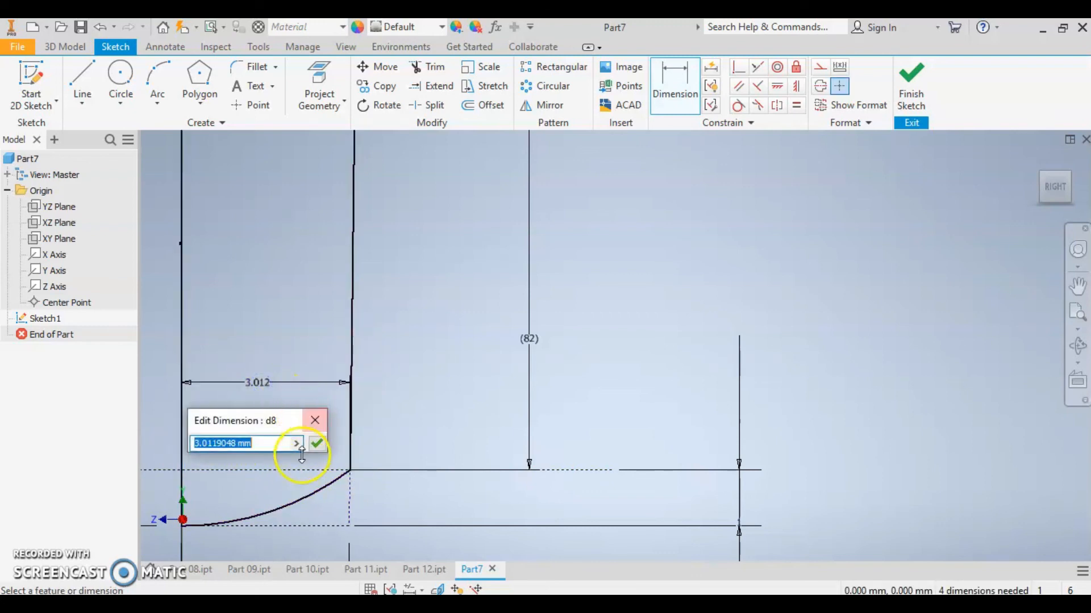
left_click(313, 441)
scroll(416, 364, "down", 5)
scroll(416, 364, "down", 6)
scroll(443, 236, "up", 5)
left_click(920, 102)
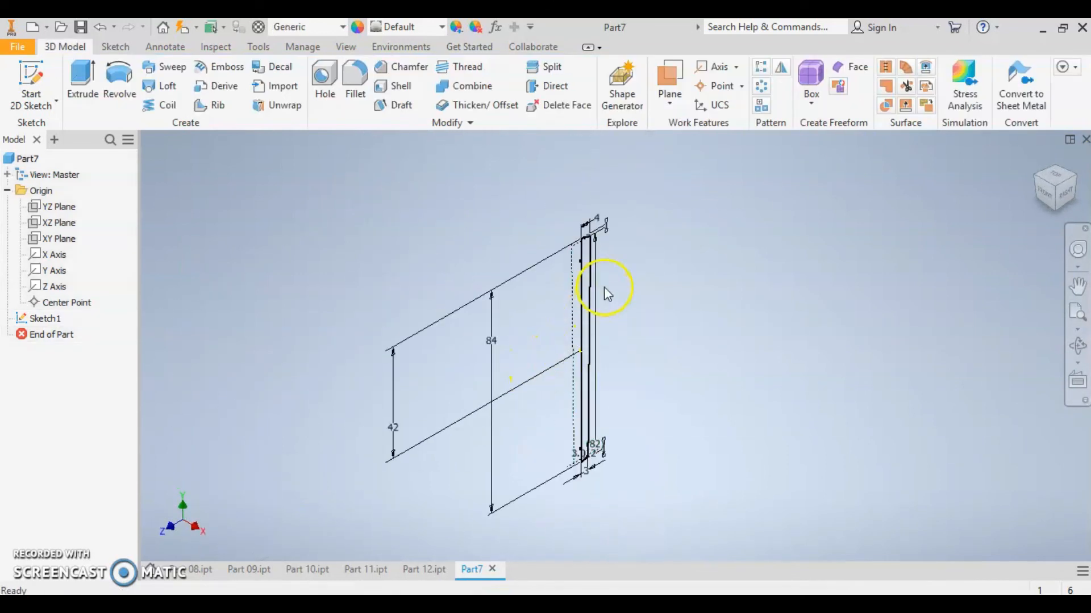
Step: Revolve the tapered profile 360 degrees about its vertical edge and return to the home view
left_click(119, 80)
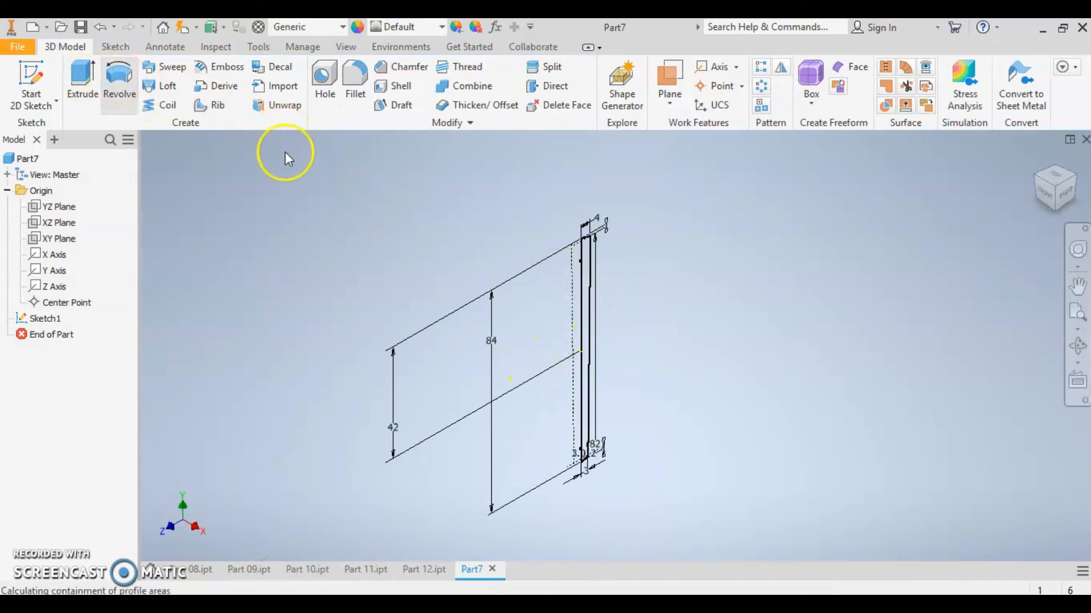
left_click(585, 295)
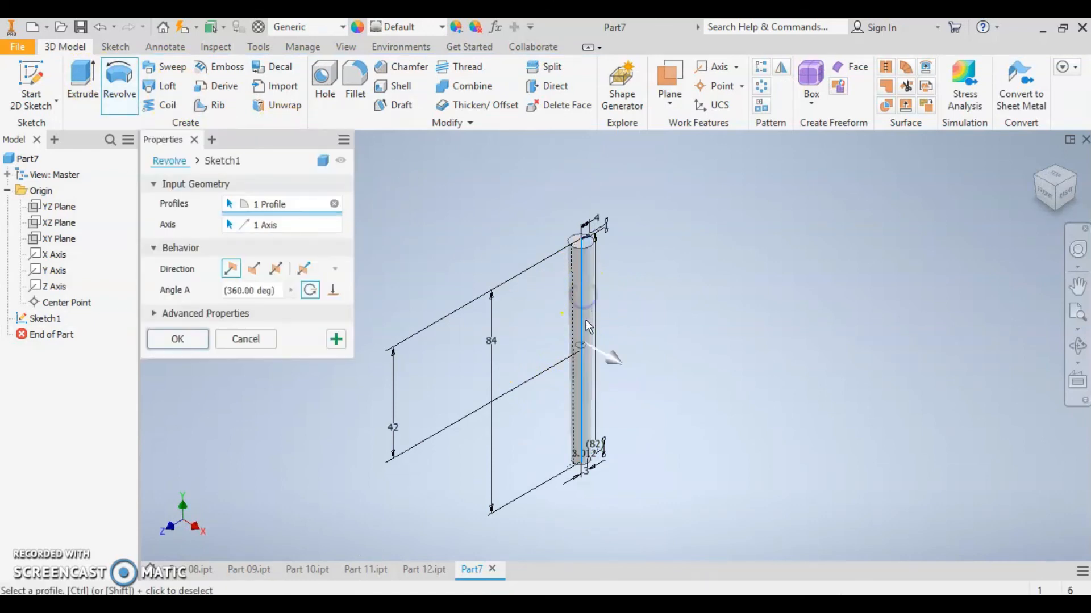
left_click(186, 339)
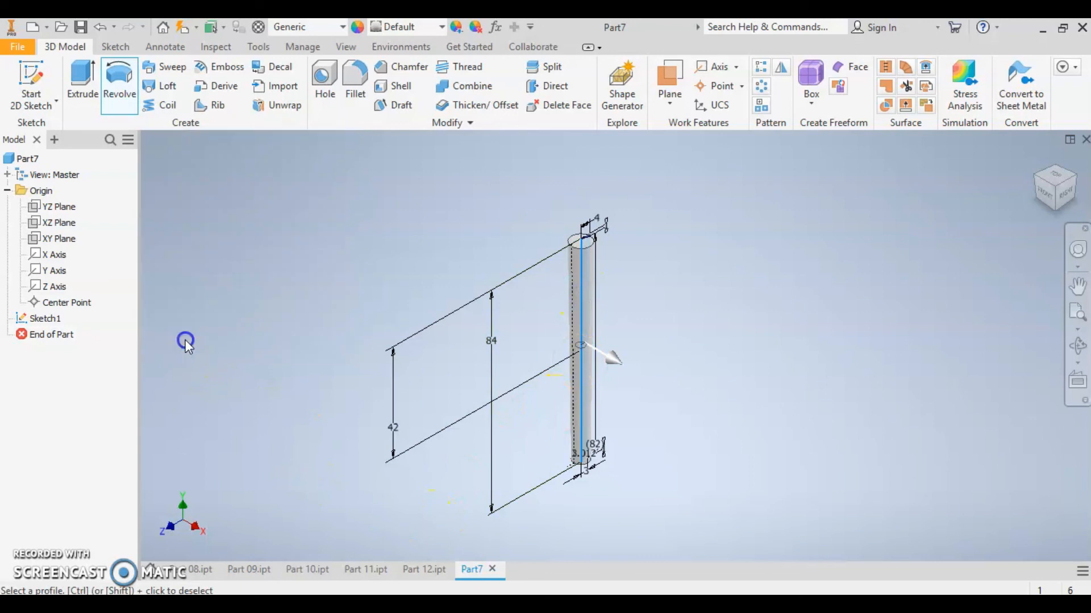
middle_click_drag(725, 394, 528, 382, "shift")
scroll(572, 261, "up", 5)
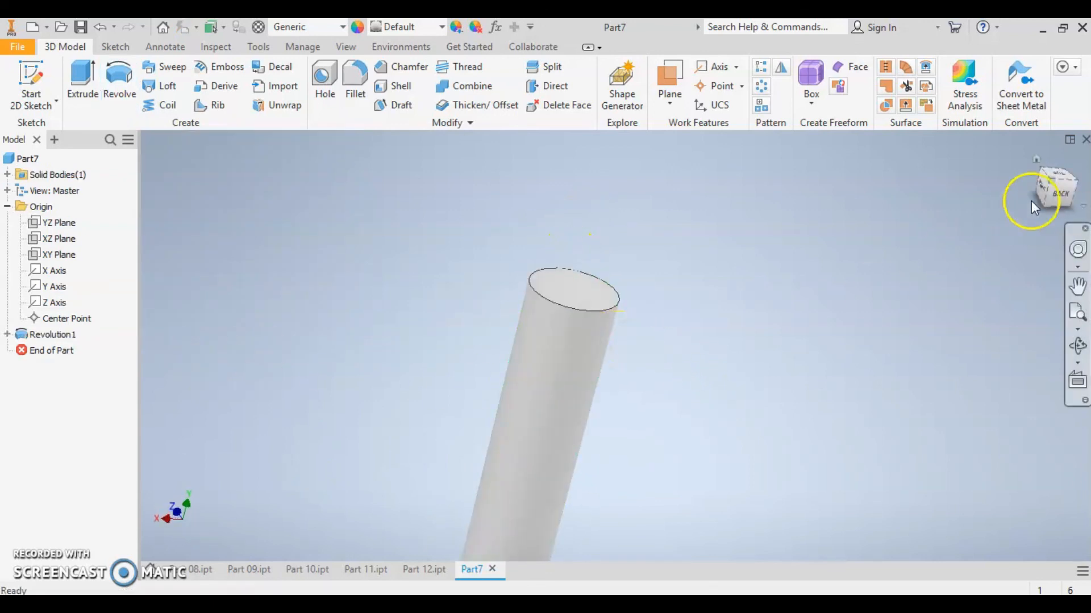
left_click(1035, 162)
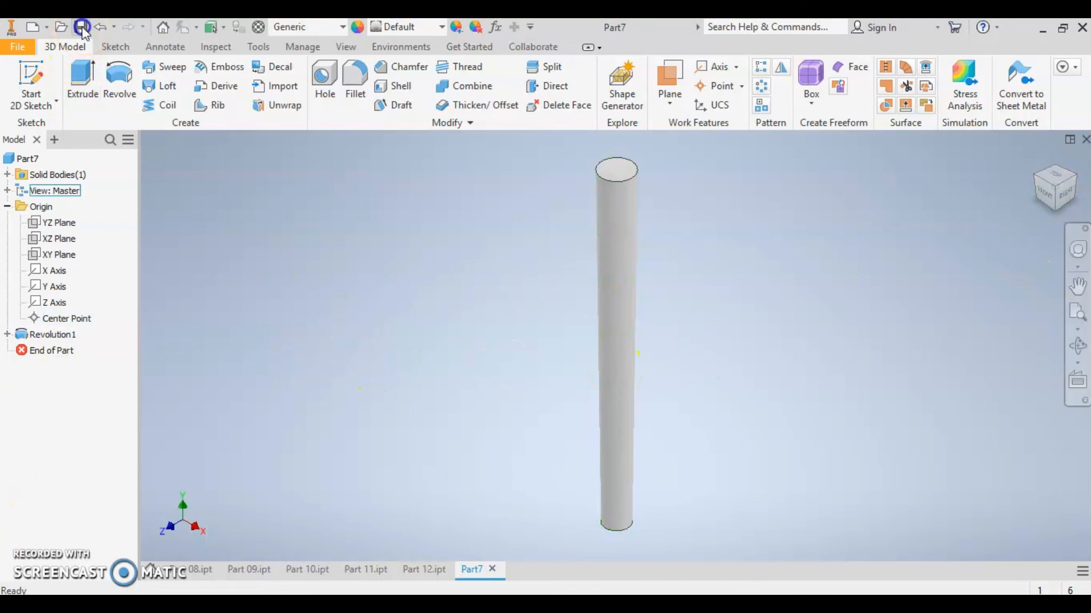
Step: Save the part as Part 13 in the Bearing Unit 2 folder
key("ctrl+s")
scroll(536, 341, "down", 5)
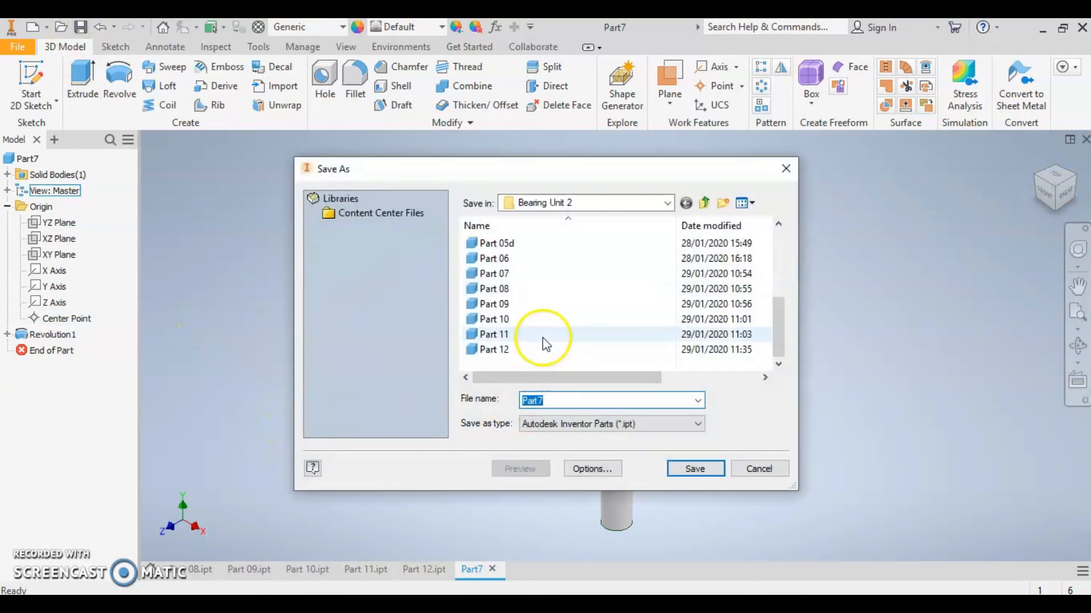
left_click(503, 349)
double_click(542, 401)
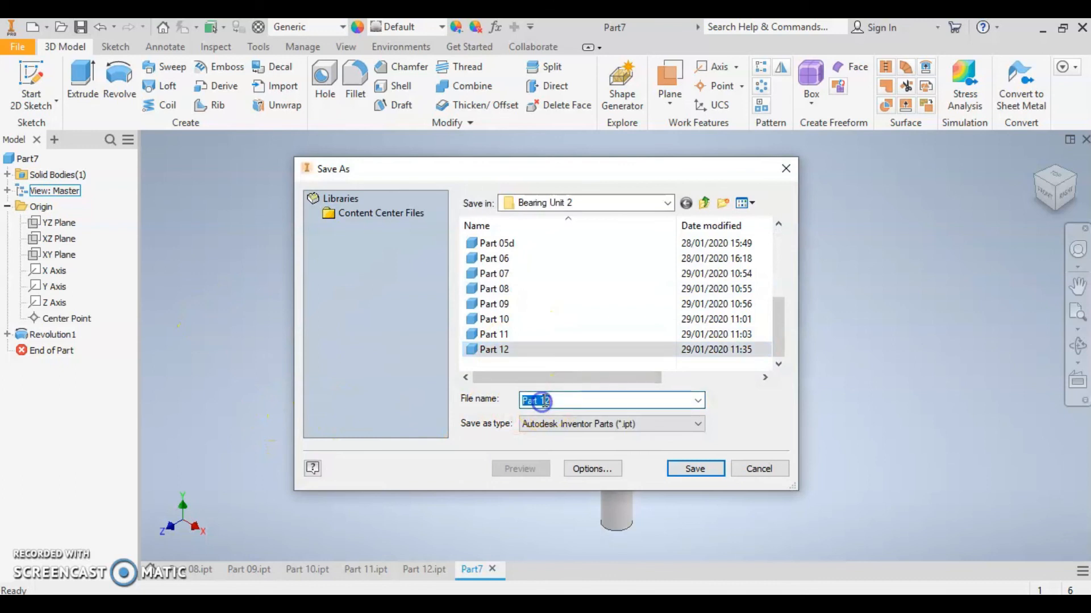
key("BackSpace")
type("3")
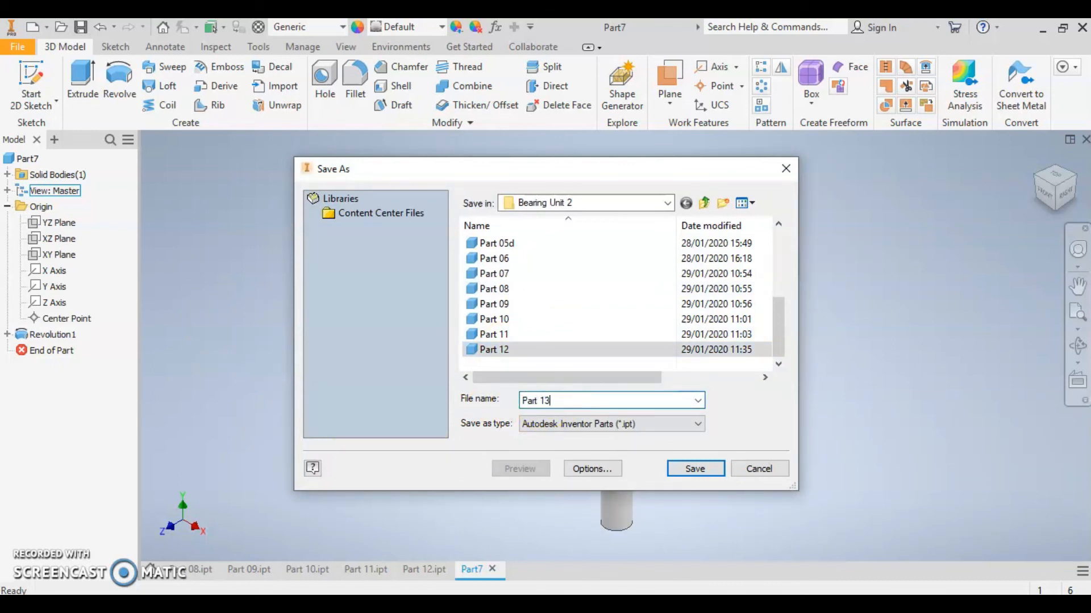
left_click(693, 475)
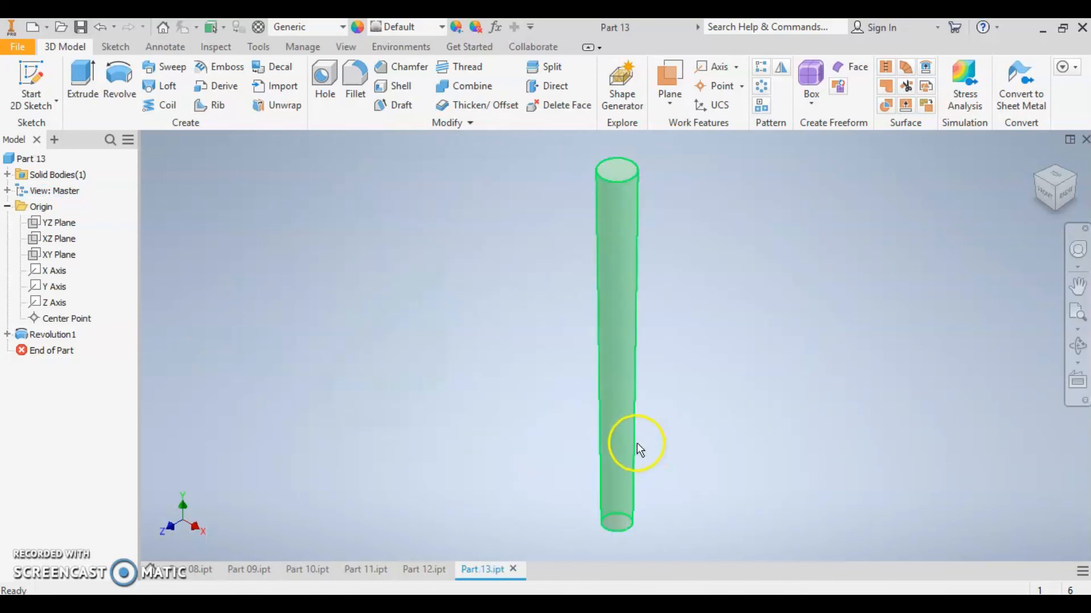